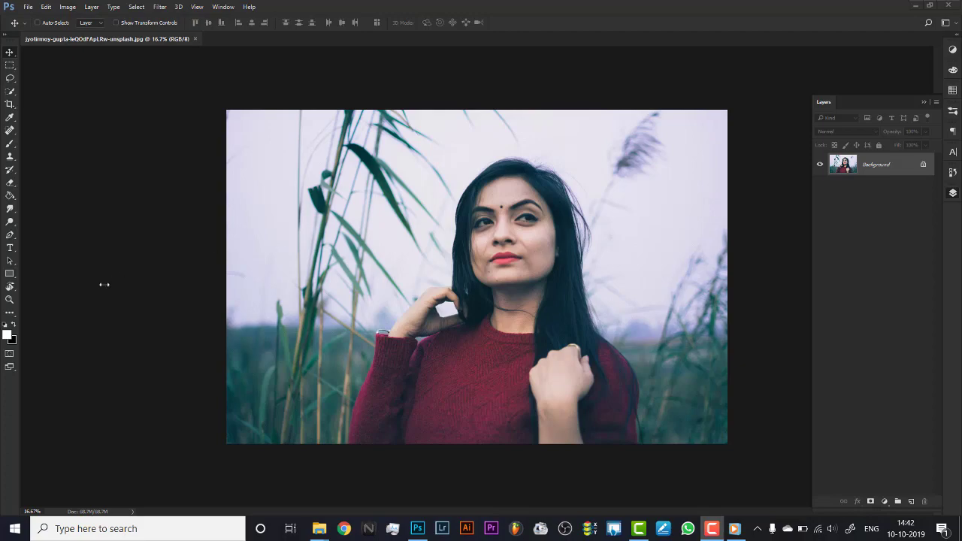
Step: Duplicate the Background layer of the portrait
left_click(9, 300)
left_click_drag(521, 230, 608, 238)
left_click_drag(550, 224, 524, 209)
right_click(535, 205)
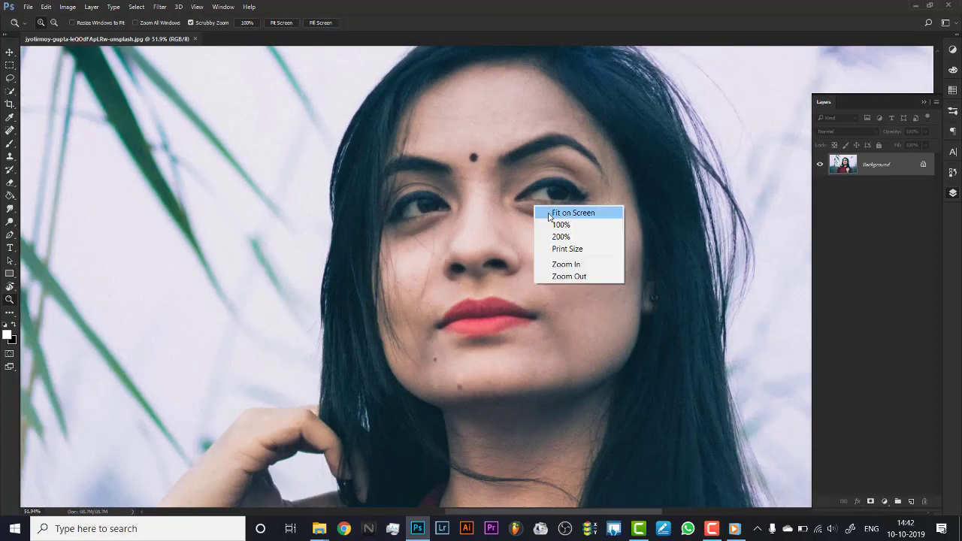
left_click(571, 213)
key("ctrl+j")
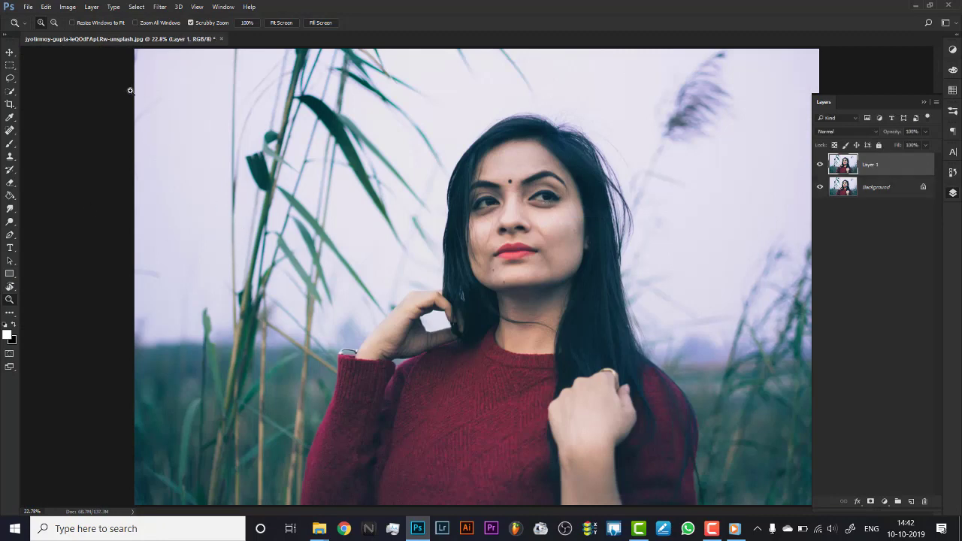
Step: Apply the Camera Raw Filter settings Contrast -8, Highlights -78, Shadows +21, Whites +18 and Blacks -30 to the duplicated layer
left_click(159, 7)
left_click(197, 78)
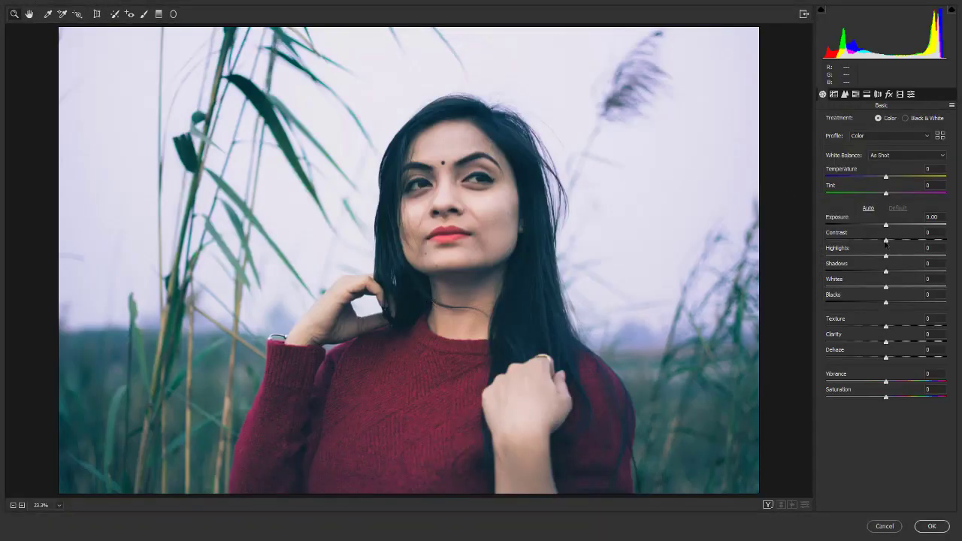
left_click_drag(886, 244, 769, 270)
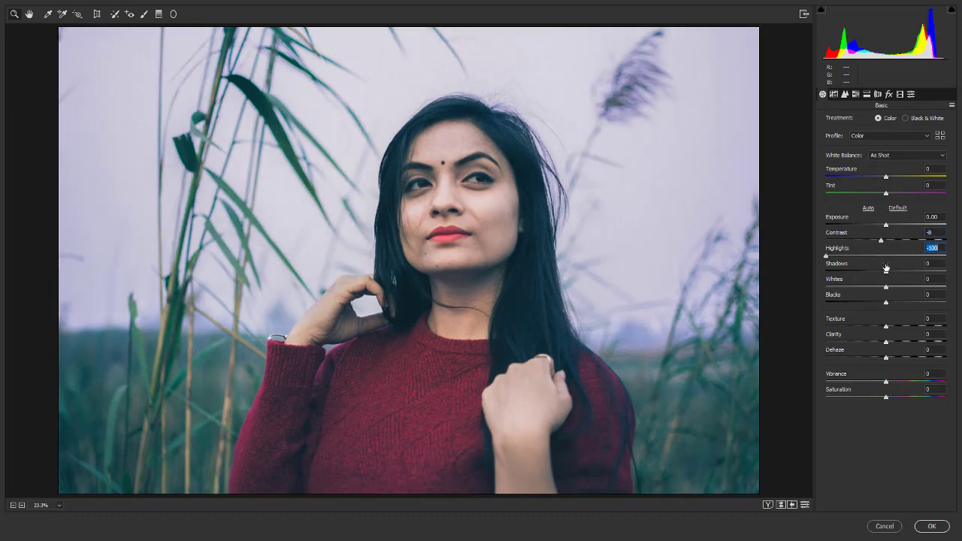
left_click_drag(892, 273, 903, 272)
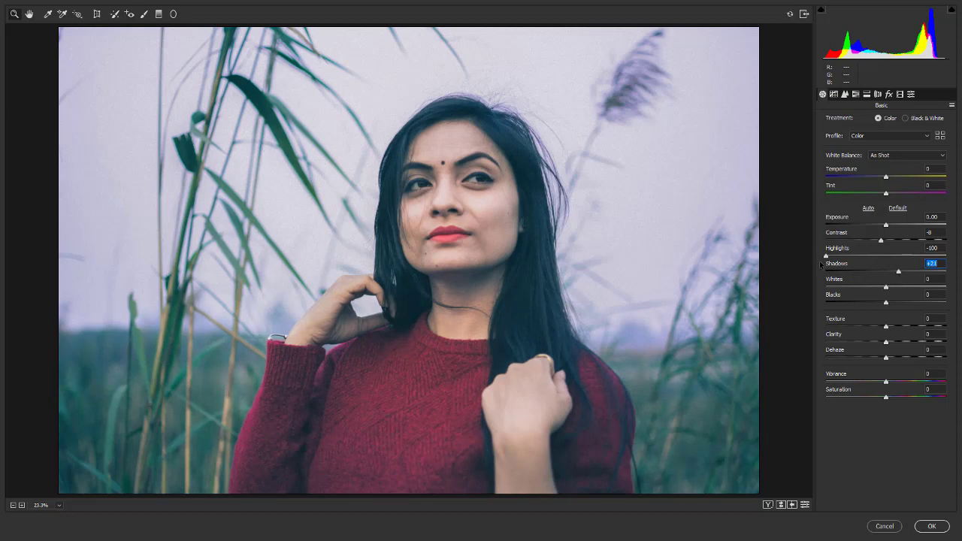
left_click_drag(826, 258, 838, 257)
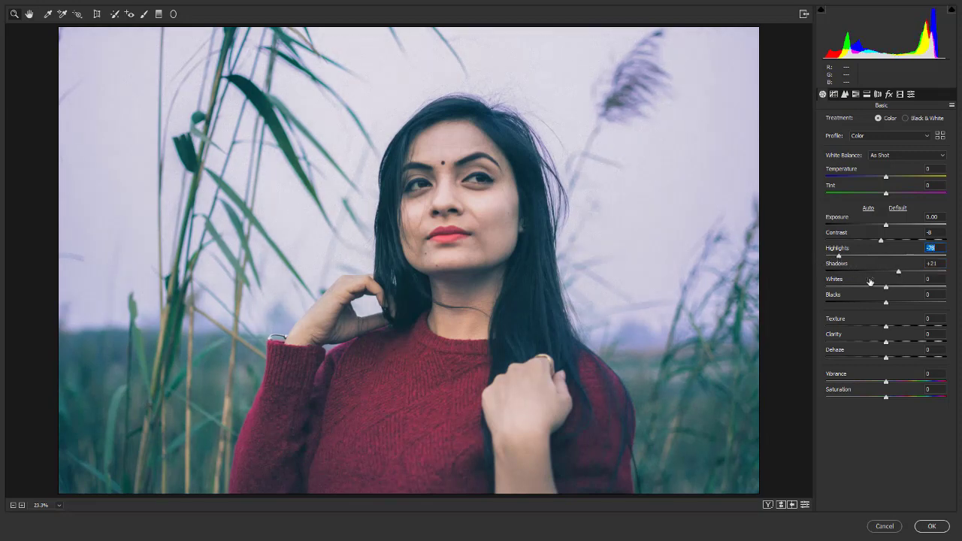
mouse_move(887, 290)
left_mouse_down()
mouse_move(904, 287)
mouse_move(872, 303)
left_mouse_up()
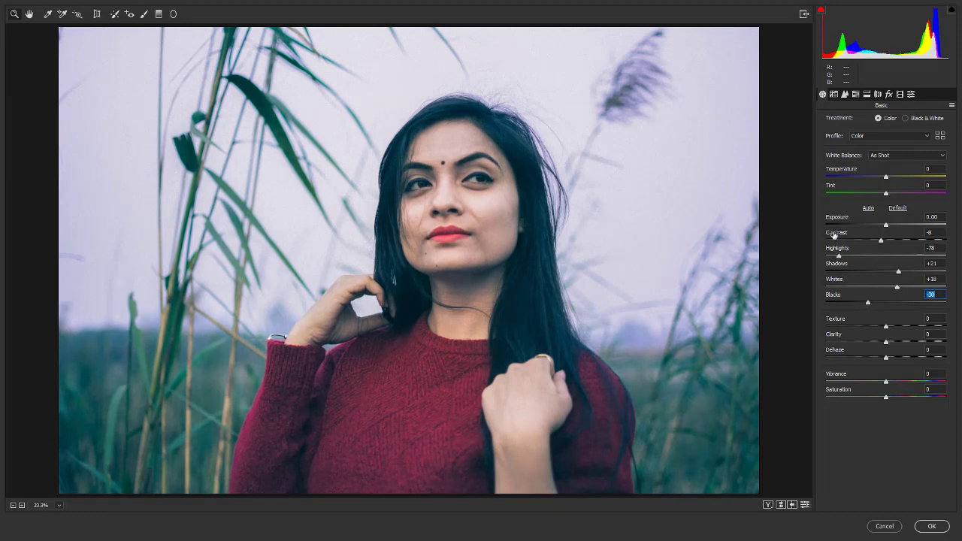
Step: Leave the sharpening amount at 0 and commit the Camera Raw adjustments to Layer 1
left_click(835, 96)
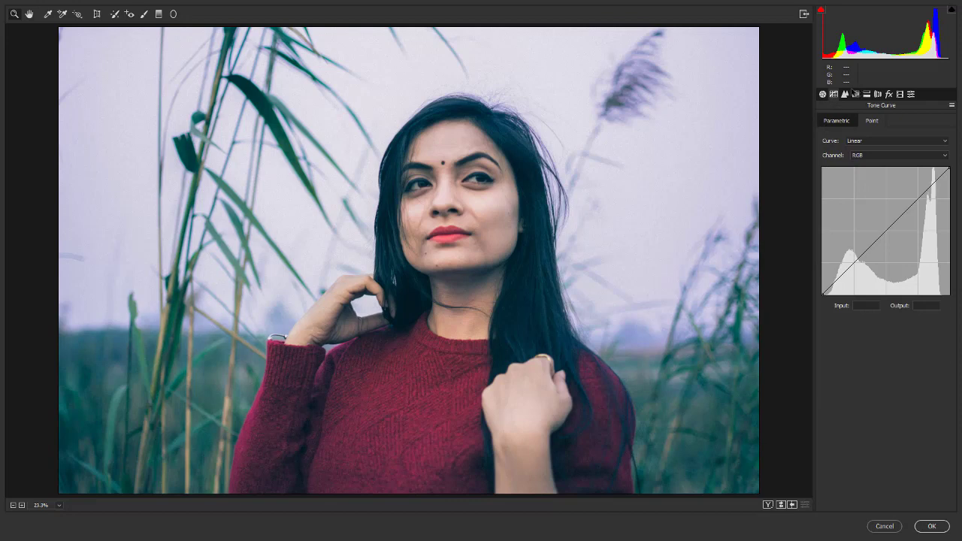
left_click(855, 94)
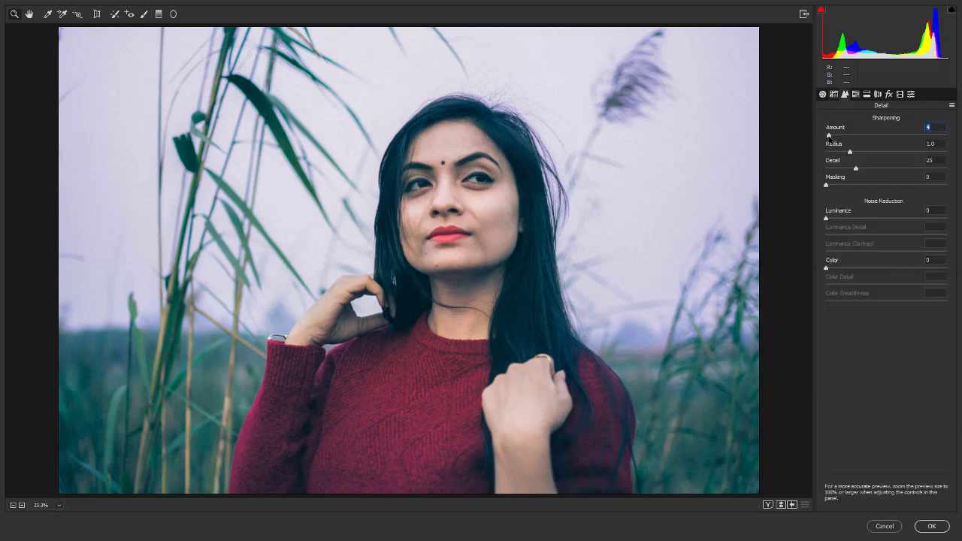
left_click_drag(830, 136, 804, 136)
left_click(932, 526)
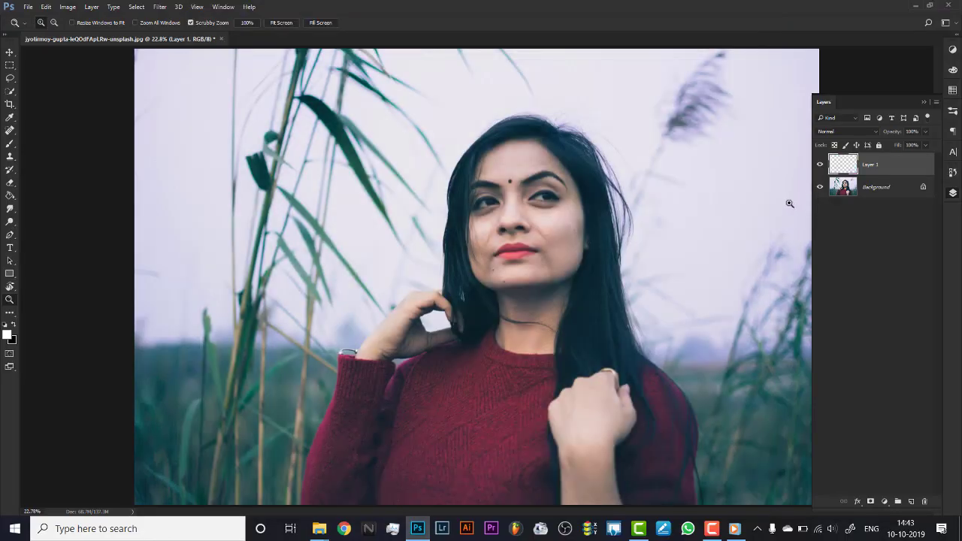
Step: Compare Layer 1 with the original photo by toggling its visibility, and duplicate Layer 1
left_click(820, 164)
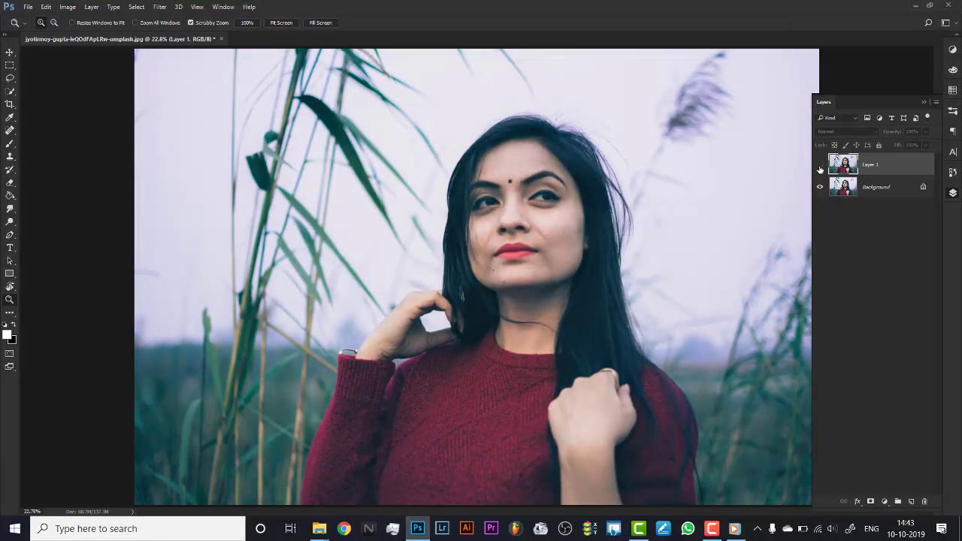
left_click(820, 164)
left_click_drag(540, 202, 588, 155)
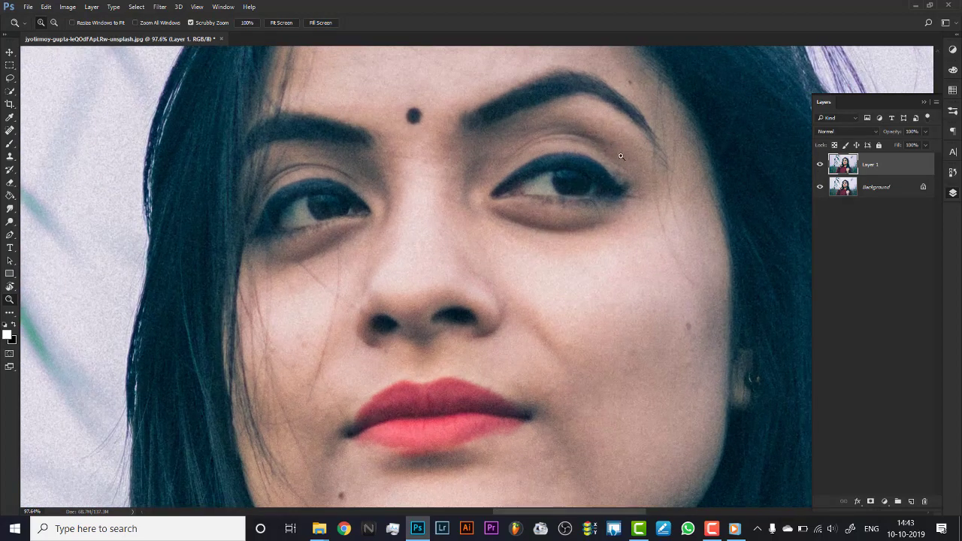
key("ctrl+0")
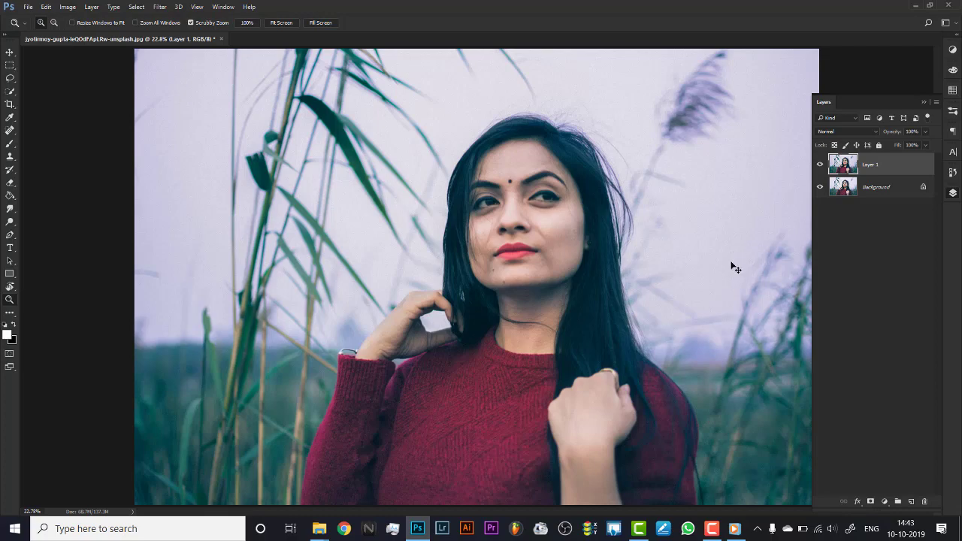
key("ctrl+j")
Step: Make another duplicate of Layer 1 and move it above Layer 1 copy at the head of the layer stack
mouse_move(560, 207)
left_mouse_down()
mouse_move(623, 208)
mouse_move(564, 211)
mouse_move(558, 192)
left_mouse_up()
right_click(570, 194)
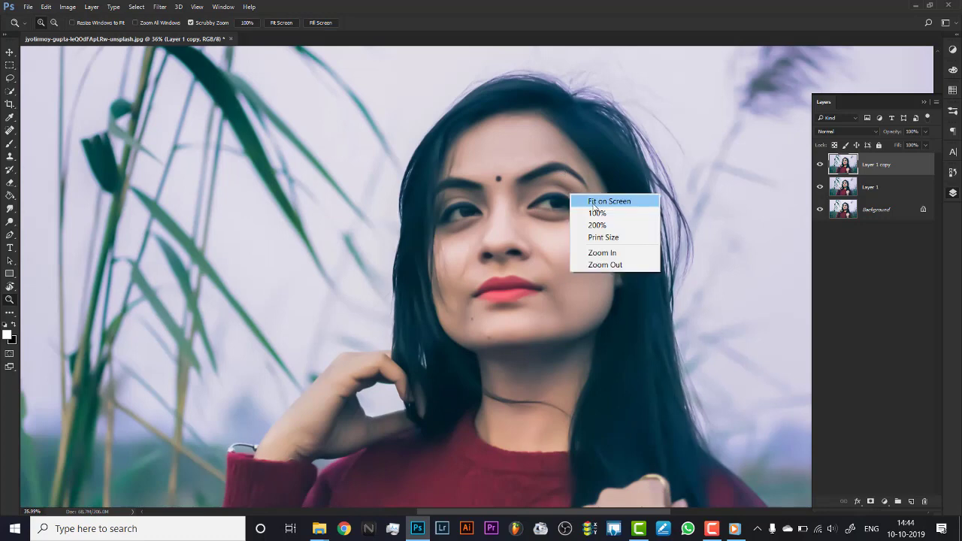
left_click(594, 200)
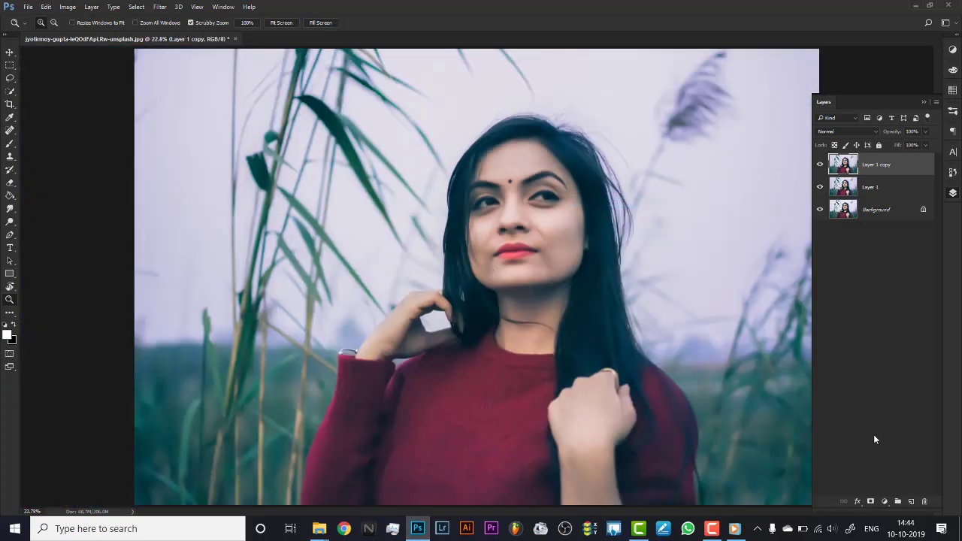
left_click(870, 191)
key("ctrl+j")
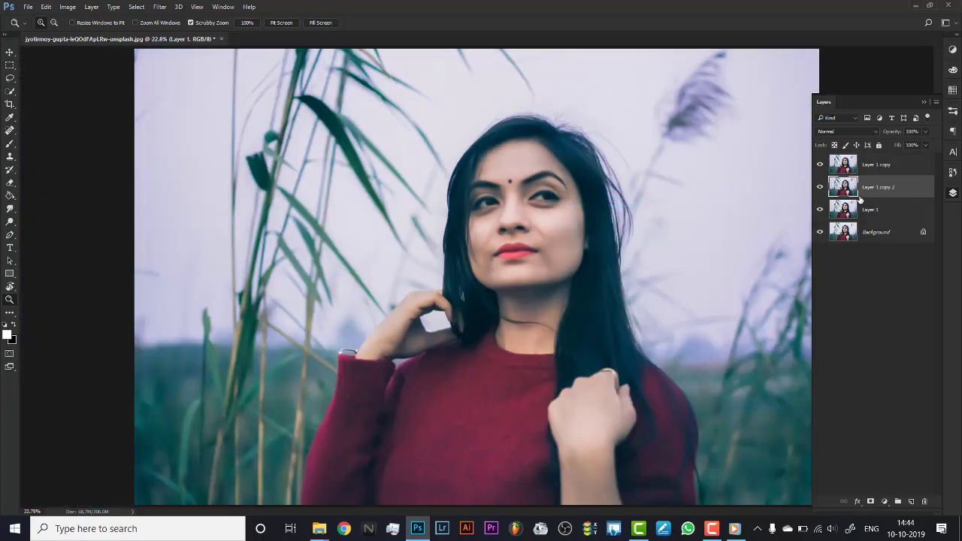
left_click_drag(873, 189, 867, 161)
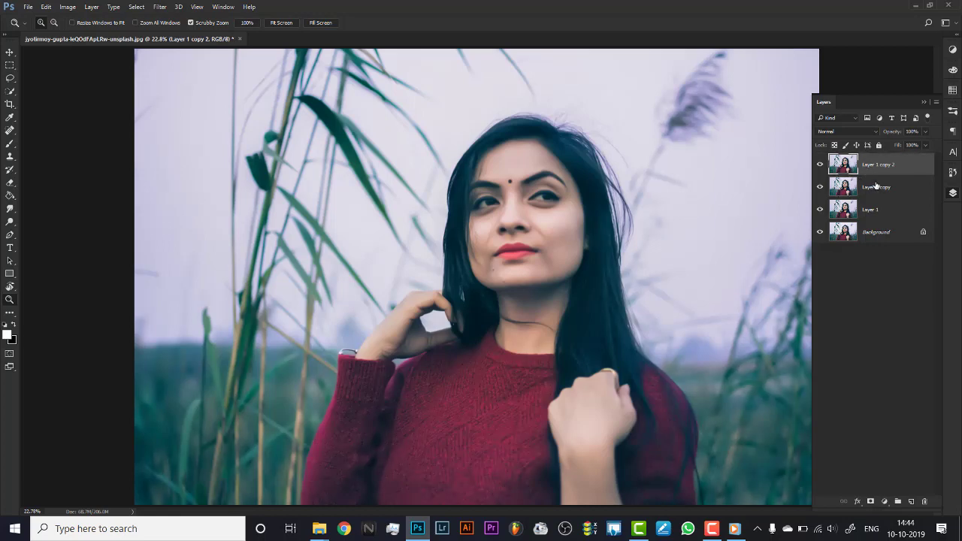
Step: Convert Layer 1 copy 2 to a Smart Object and set its blend mode to Linear Light
right_click(885, 169)
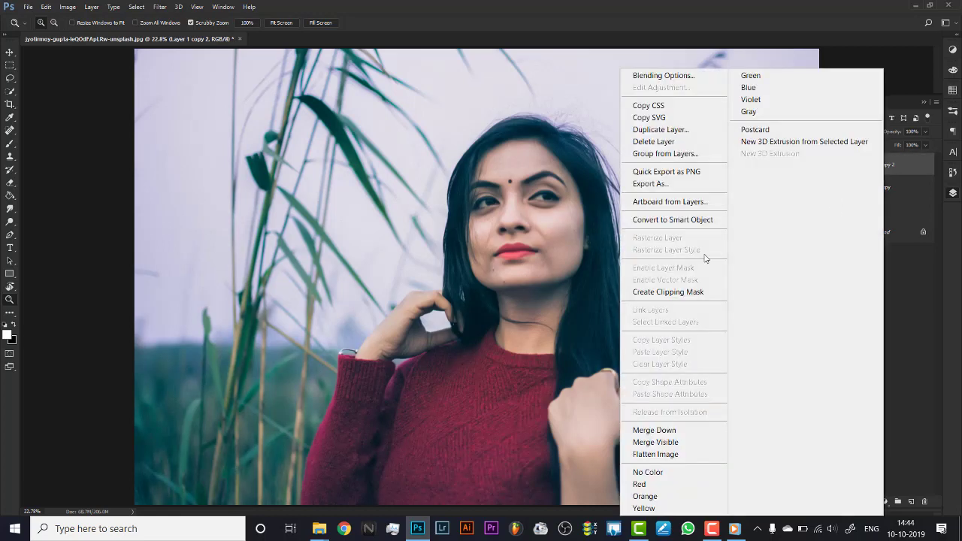
left_click(674, 219)
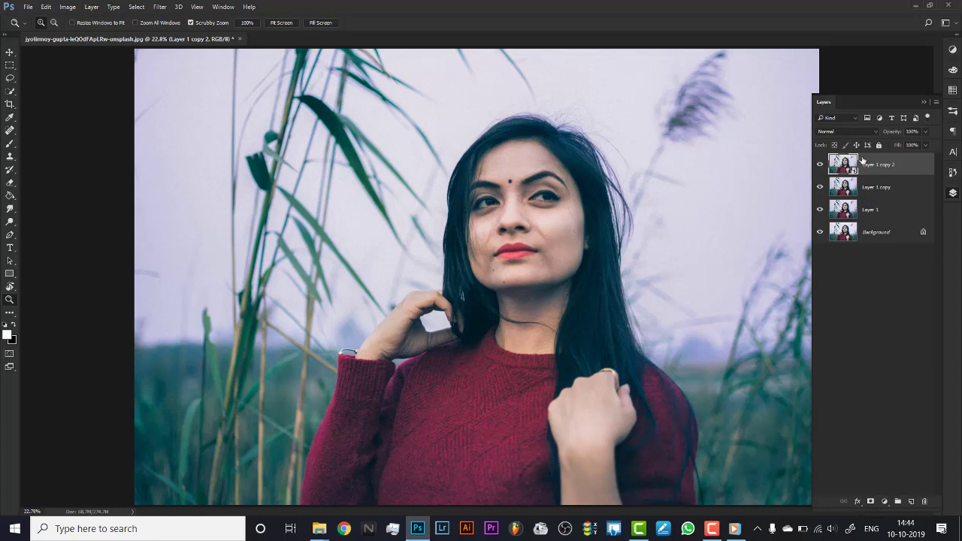
left_click(826, 132)
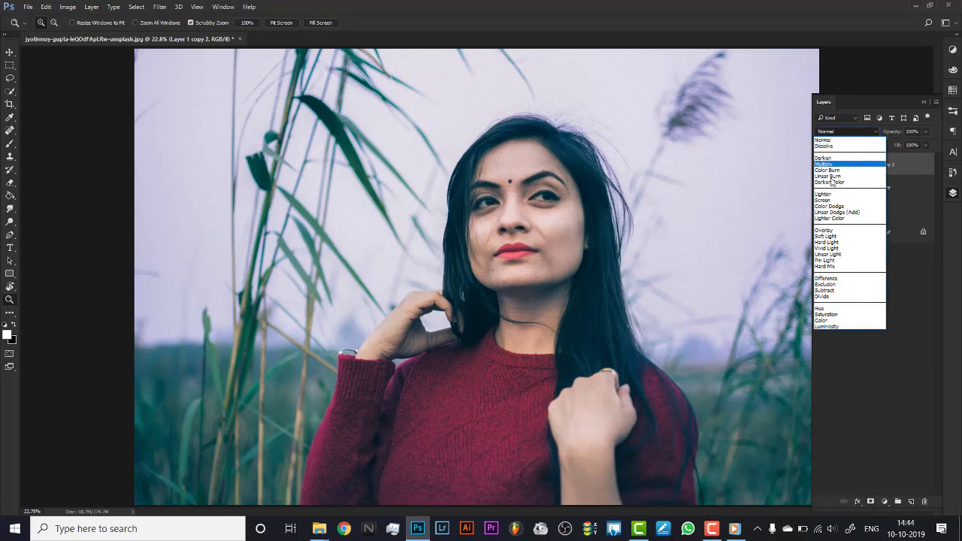
left_click(836, 255)
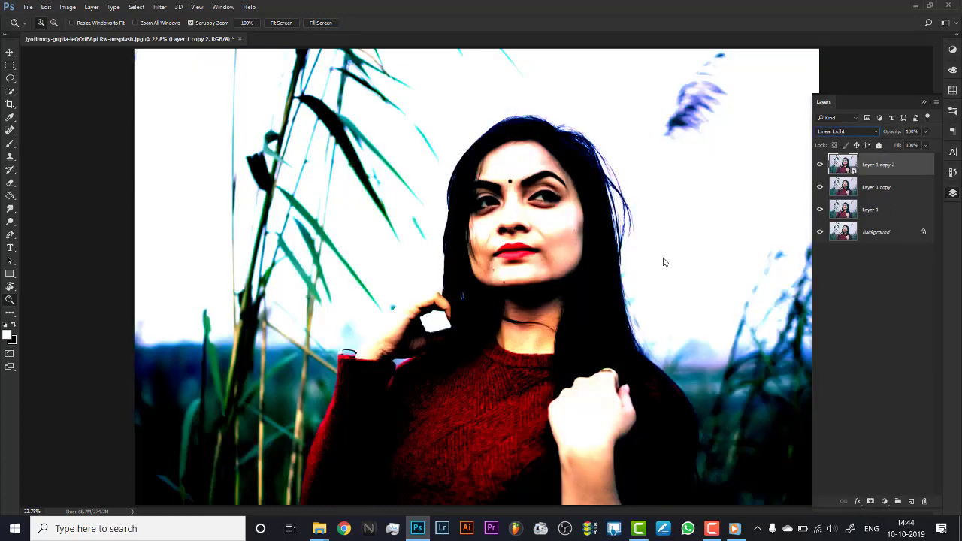
Step: Apply a High Pass filter with a 3.0-pixel radius to Layer 1 copy 2
left_click(161, 7)
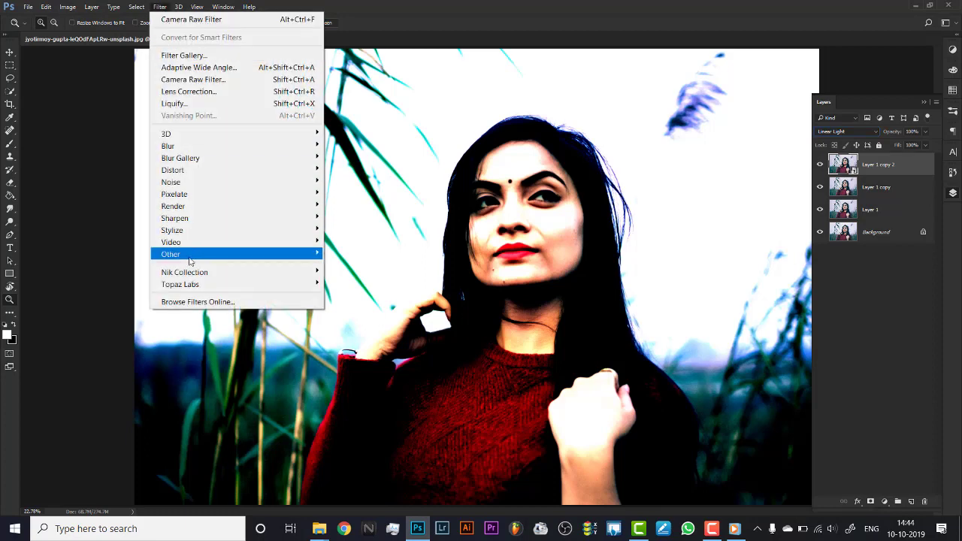
mouse_move(206, 257)
left_click(342, 267)
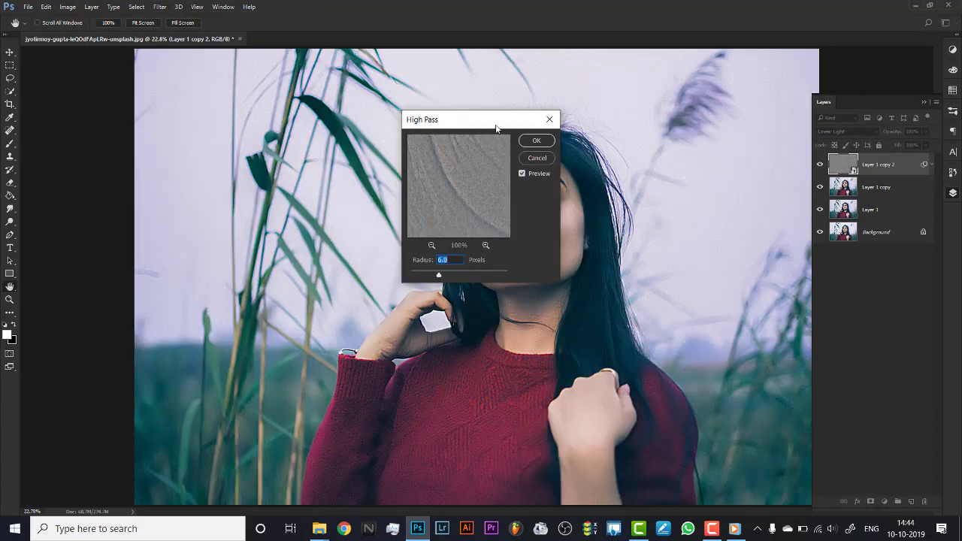
left_click_drag(501, 125, 290, 119)
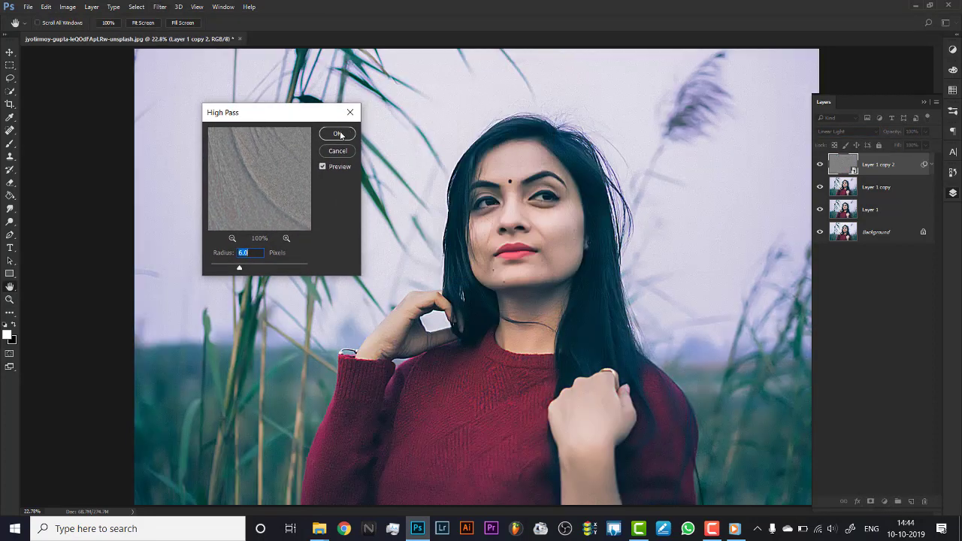
left_click_drag(239, 270, 229, 271)
left_click_drag(228, 271, 227, 268)
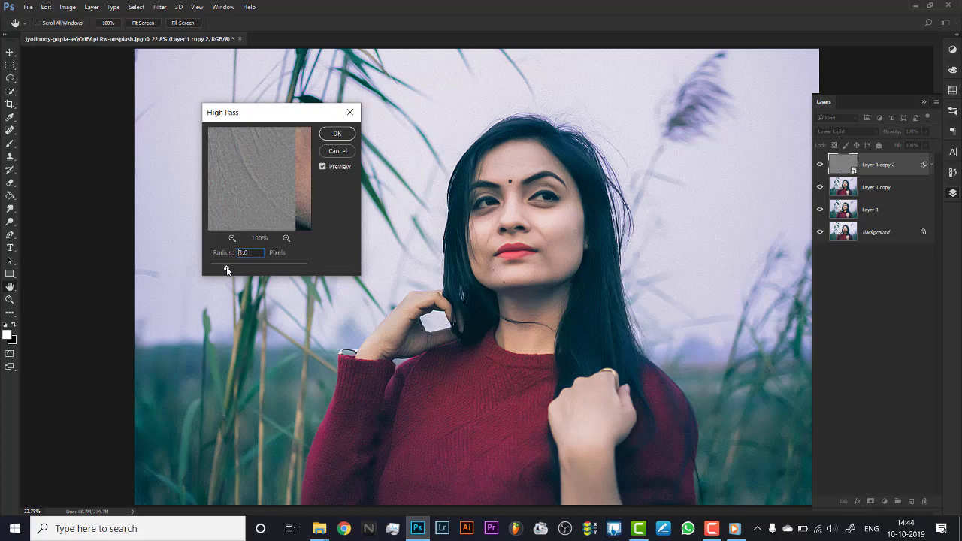
left_click(336, 134)
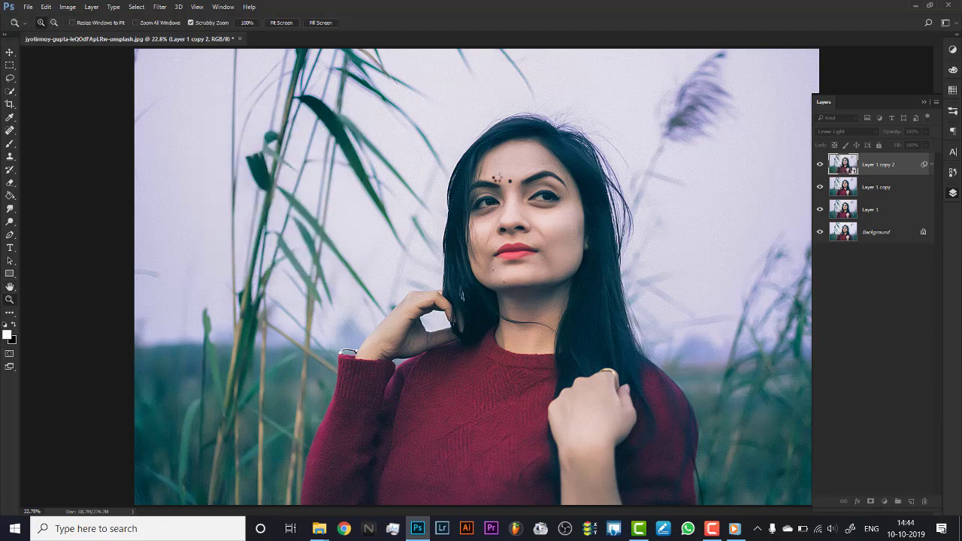
Step: Compare the High Pass effect on and off, and hide it with an inverted black layer mask on Layer 1 copy 2
left_click_drag(543, 215, 661, 211)
left_click(820, 166)
left_click(821, 166)
left_click_drag(604, 245, 538, 232)
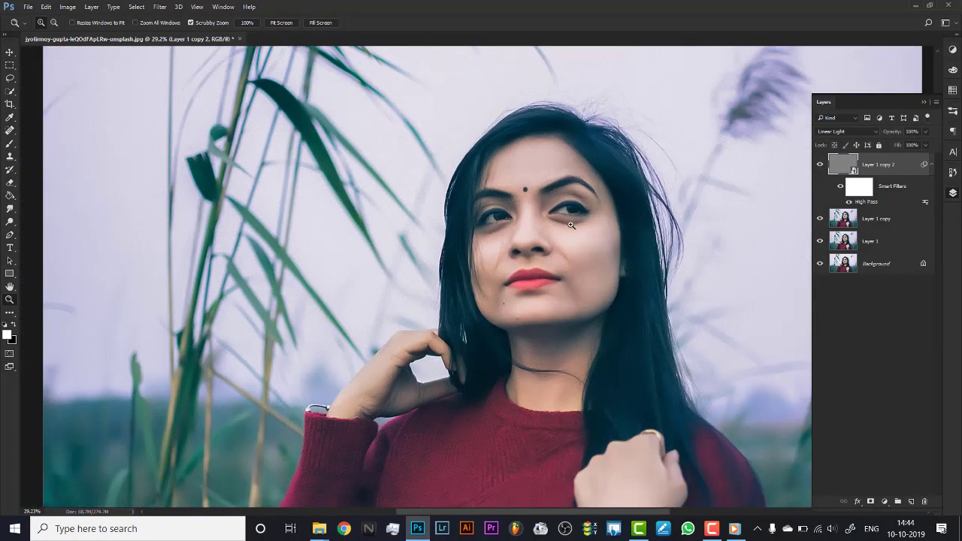
left_click(871, 501)
key("ctrl+i")
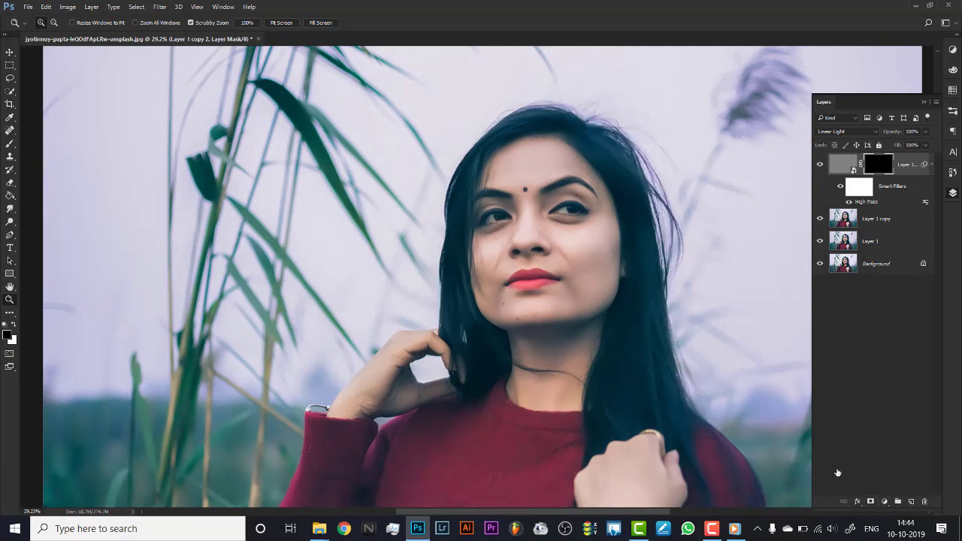
Step: Paint white on the Layer 1 copy 2 mask over the face with an enlarged soft brush at 100% flow
left_click_drag(573, 252, 605, 236)
left_click_drag(470, 254, 541, 255)
scroll(542, 256, "down", 3)
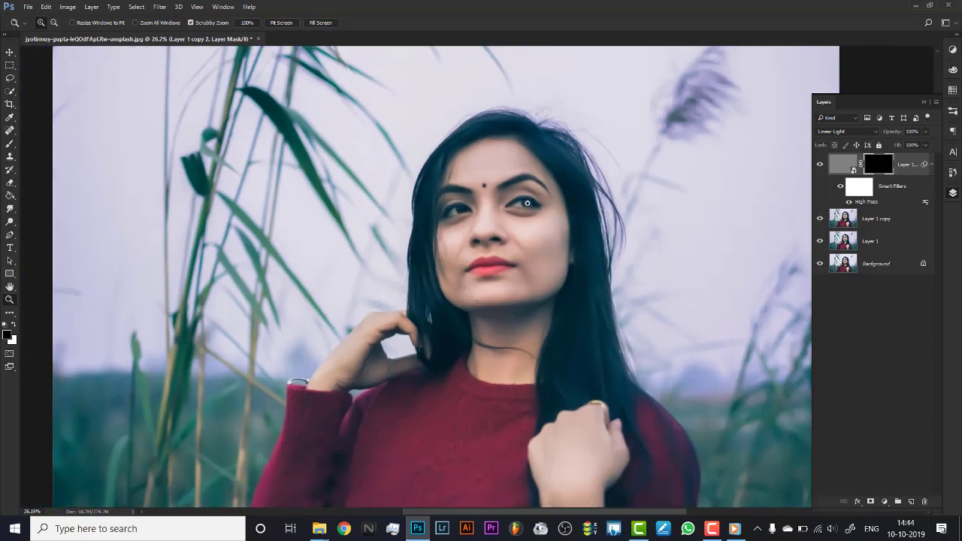
scroll(544, 244, "up", 2)
key("b")
key("bracketright")
key("bracketright")
key("bracketright")
key("bracketright")
key("bracketright")
key("bracketright")
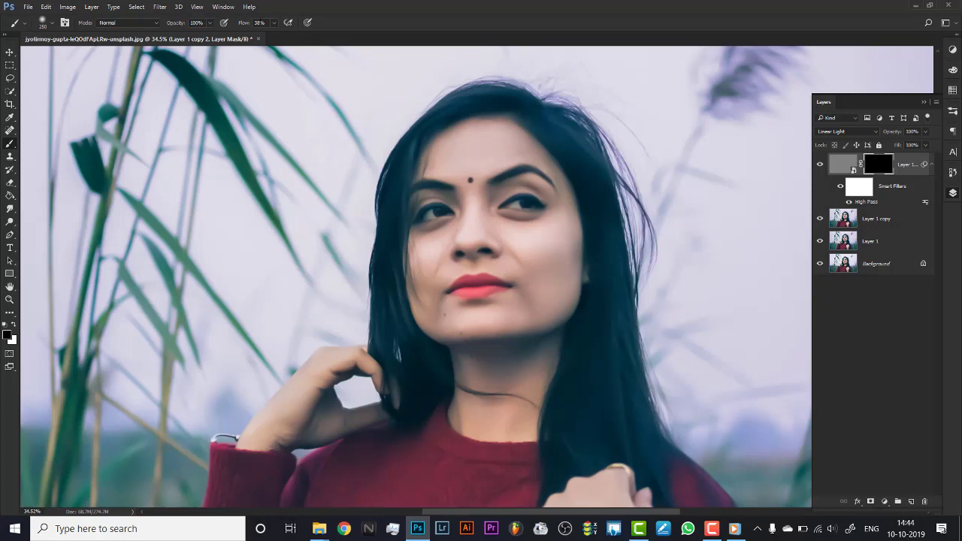
left_click_drag(250, 24, 300, 27)
key("x")
left_click_drag(518, 206, 524, 205)
mouse_move(429, 216)
left_mouse_down()
mouse_move(469, 209)
mouse_move(468, 230)
mouse_move(473, 218)
mouse_move(482, 242)
mouse_move(484, 224)
mouse_move(503, 251)
mouse_move(518, 249)
mouse_move(552, 275)
mouse_move(508, 231)
mouse_move(561, 248)
mouse_move(569, 205)
mouse_move(564, 287)
mouse_move(548, 304)
mouse_move(514, 287)
mouse_move(529, 311)
mouse_move(440, 308)
mouse_move(427, 254)
mouse_move(434, 310)
mouse_move(427, 242)
mouse_move(443, 161)
mouse_move(469, 140)
mouse_move(511, 145)
mouse_move(491, 141)
mouse_move(531, 168)
mouse_move(540, 197)
mouse_move(532, 290)
mouse_move(510, 322)
mouse_move(440, 317)
mouse_move(468, 328)
mouse_move(479, 354)
mouse_move(468, 366)
mouse_move(473, 412)
mouse_move(488, 377)
mouse_move(523, 413)
mouse_move(537, 351)
mouse_move(521, 410)
mouse_move(499, 420)
mouse_move(469, 414)
mouse_move(464, 371)
mouse_move(478, 391)
left_mouse_up()
Step: Extend the white mask painting over the neck and the raised hand beside the hair
key("z")
mouse_move(487, 239)
left_mouse_down()
mouse_move(470, 217)
mouse_move(591, 228)
mouse_move(533, 214)
left_mouse_up()
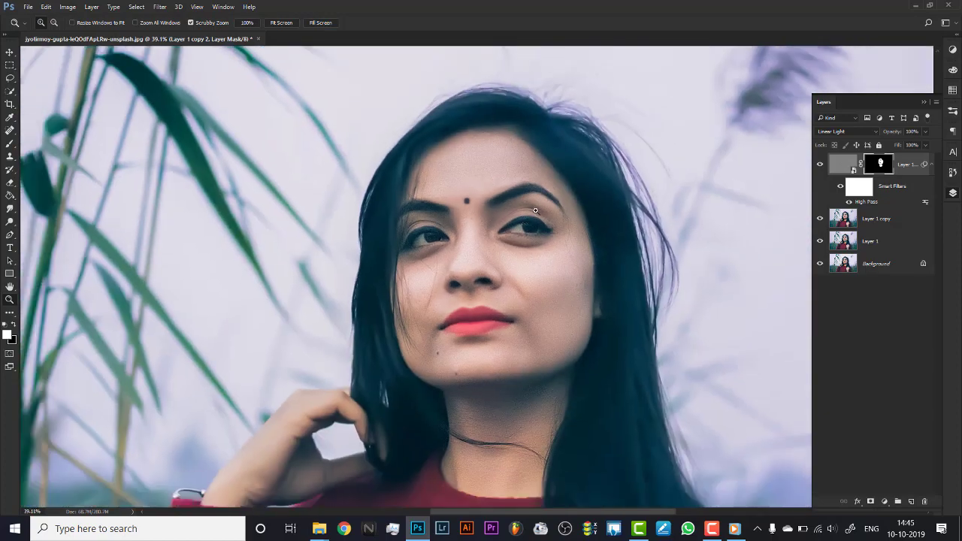
mouse_move(549, 124)
left_mouse_down()
mouse_move(524, 211)
mouse_move(504, 230)
mouse_move(474, 225)
mouse_move(572, 218)
mouse_move(602, 176)
mouse_move(649, 191)
mouse_move(576, 194)
left_mouse_up()
key("b")
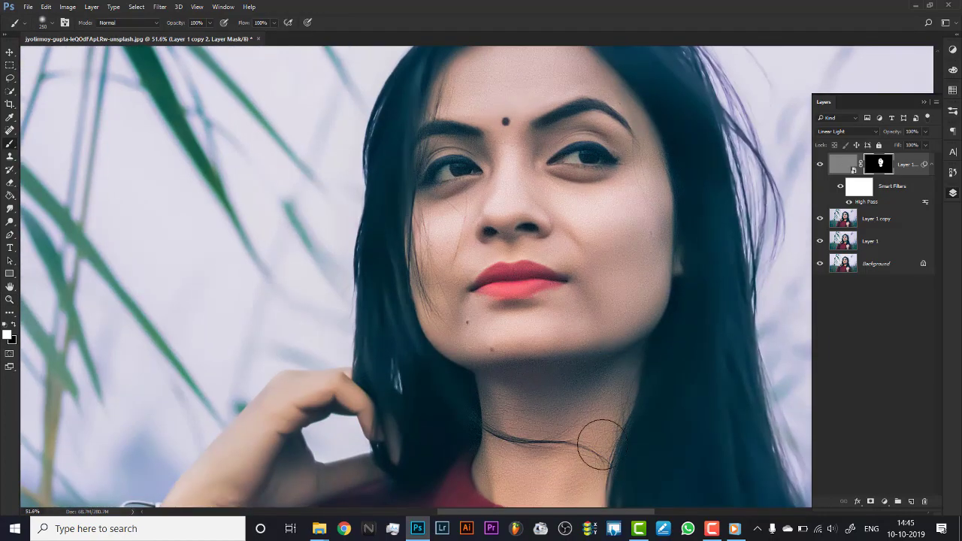
key("z")
left_click_drag(492, 330, 453, 397)
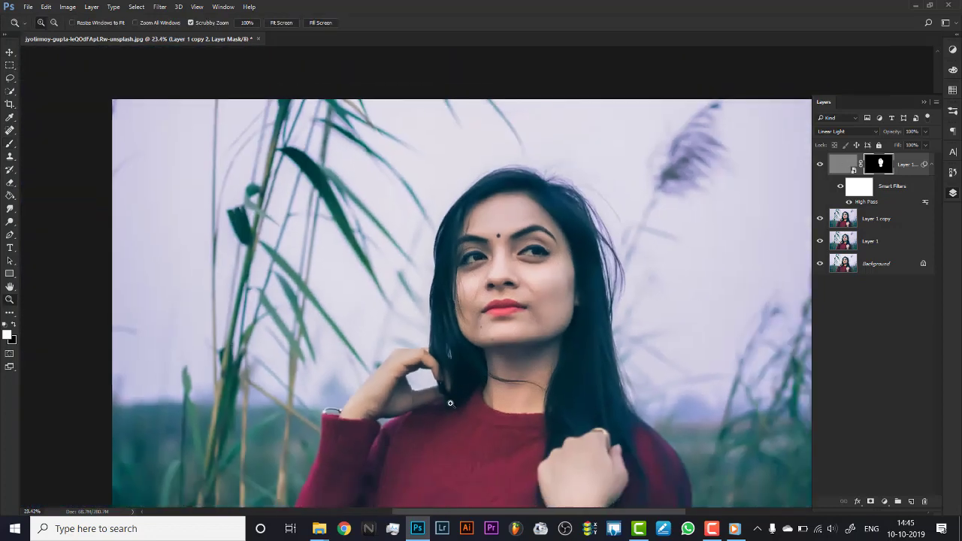
key("b")
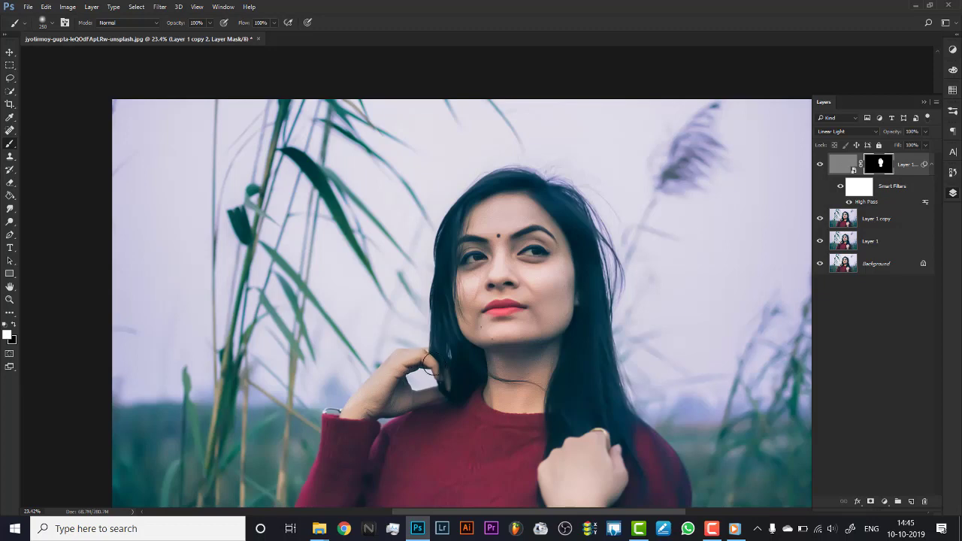
key("z")
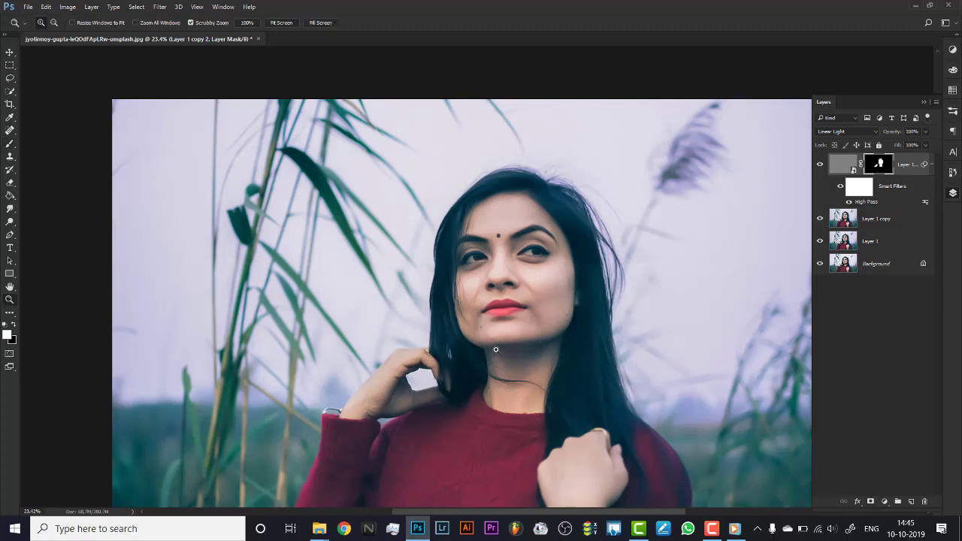
Step: Stamp all visible layers into a new top Layer 2 and compare it with the Background while the layers between are hidden
key("b")
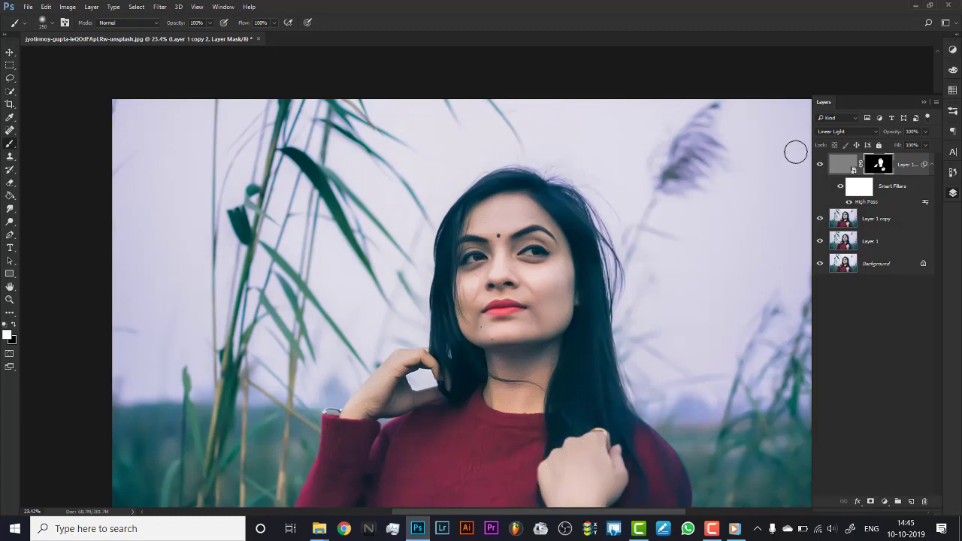
left_click(821, 165)
left_click(821, 165)
left_click(910, 502)
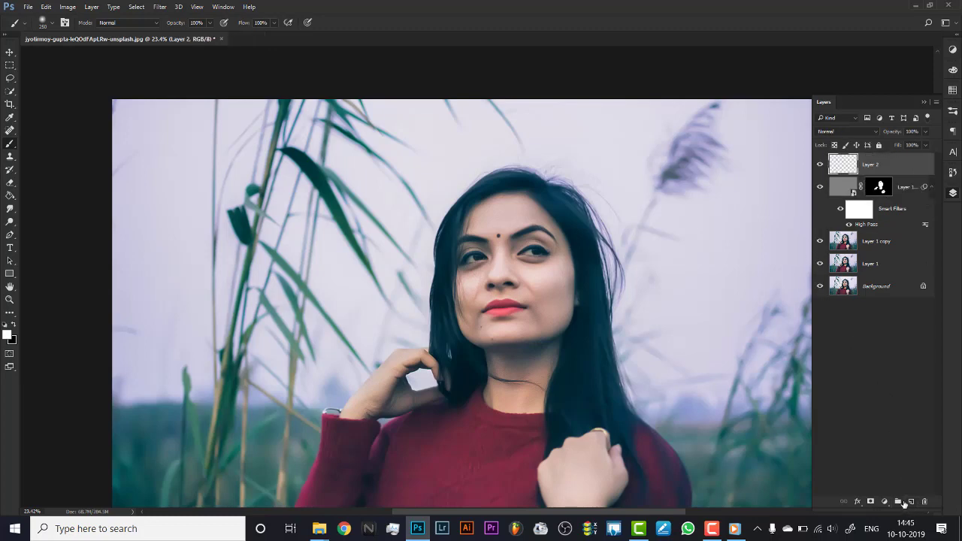
key("ctrl+alt+shift+e")
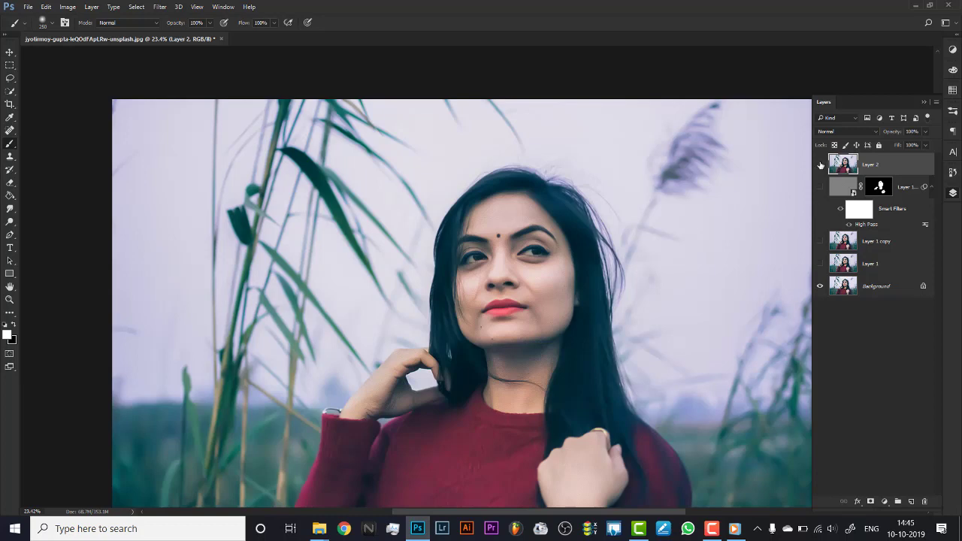
left_click(821, 166)
left_click(822, 167)
left_click(823, 169)
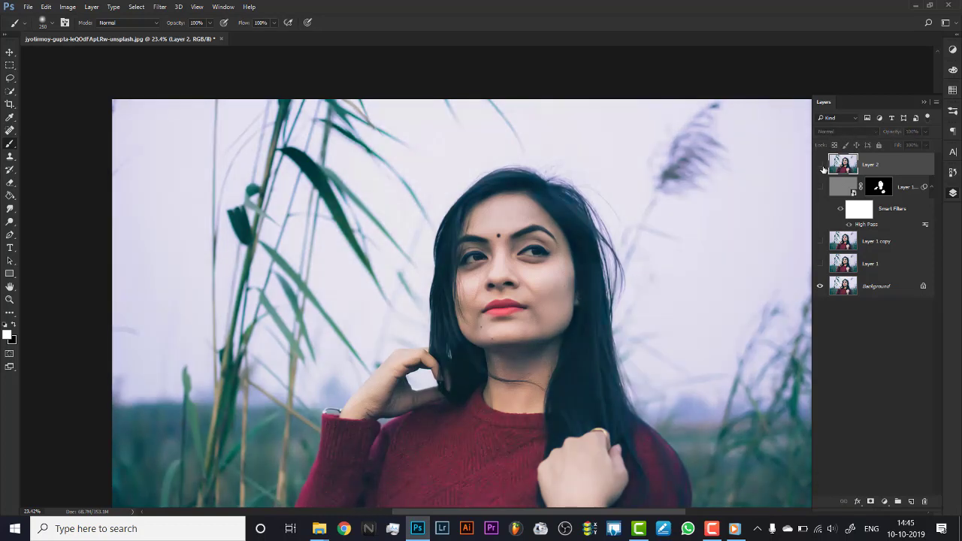
left_click(821, 165)
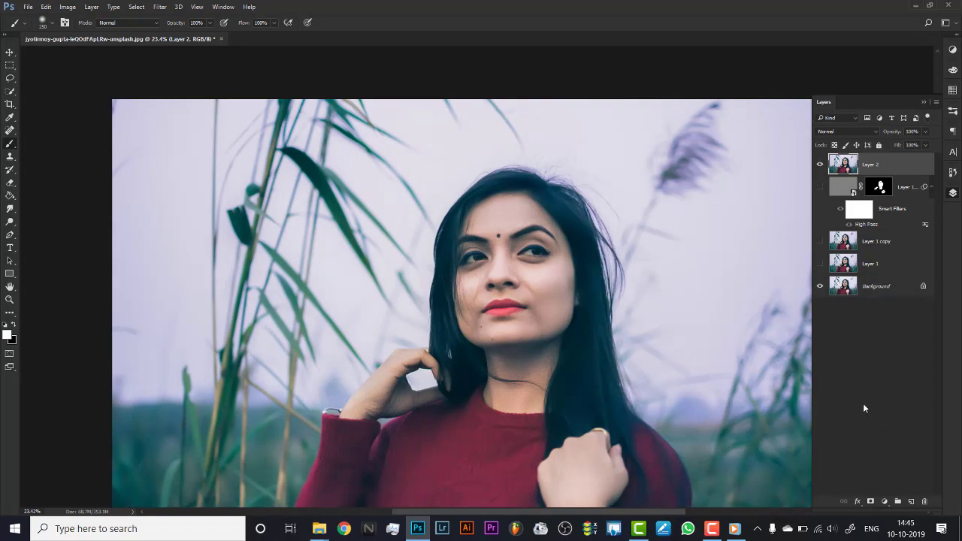
Step: Duplicate Layer 2 and set the copy's blend mode to Screen
key("ctrl+j")
key("z")
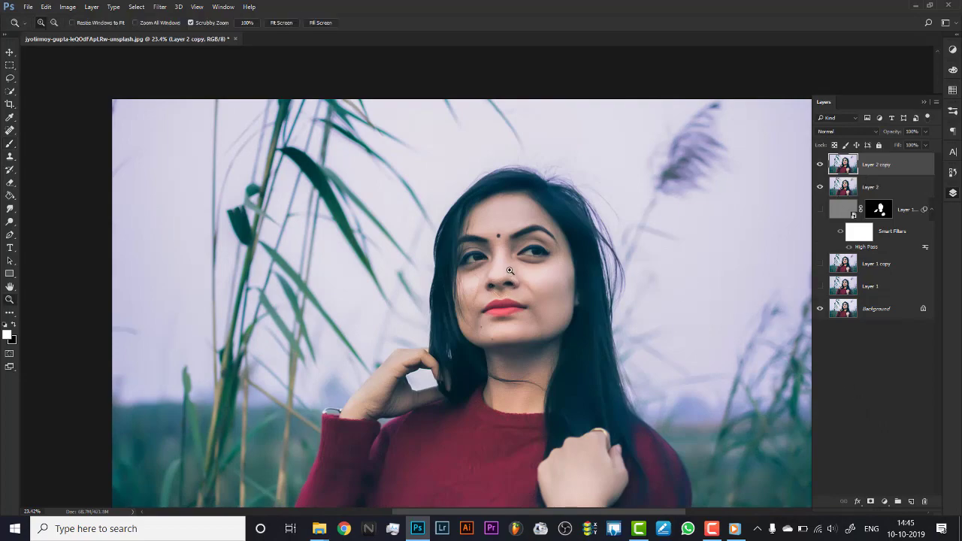
left_click_drag(532, 254, 514, 243)
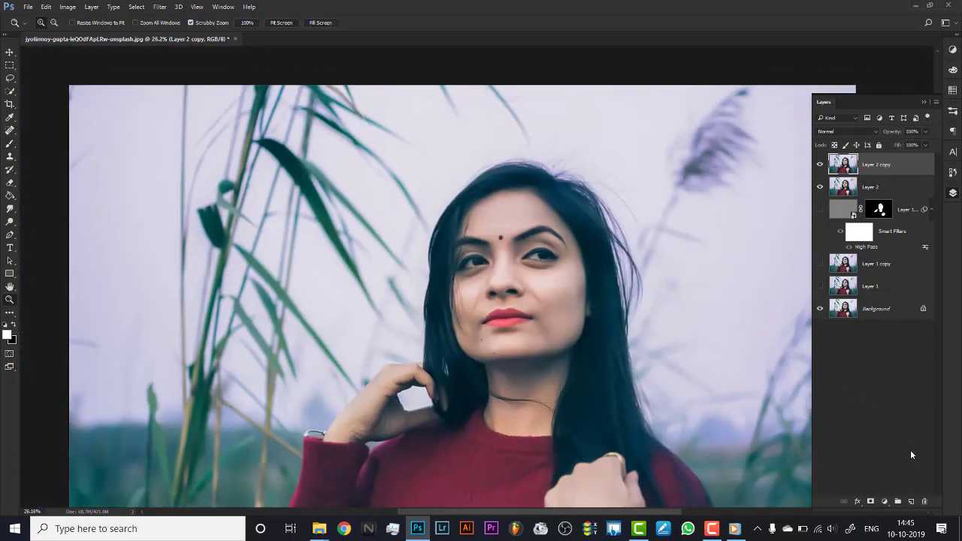
left_click(836, 132)
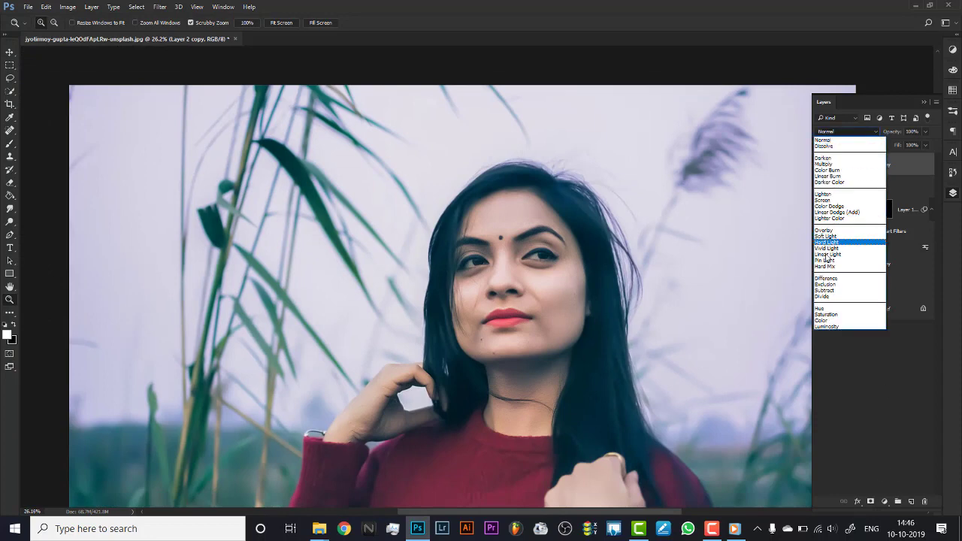
left_click(825, 200)
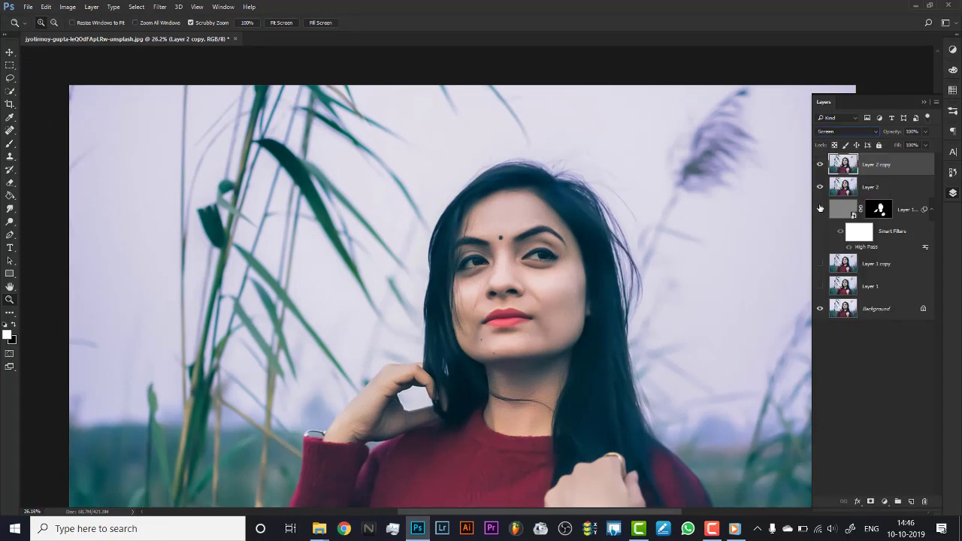
Step: Restrict Layer 2 copy to the highlights with Blend If, splitting the Underlying Layer black point at 204 / 233
double_click(897, 168)
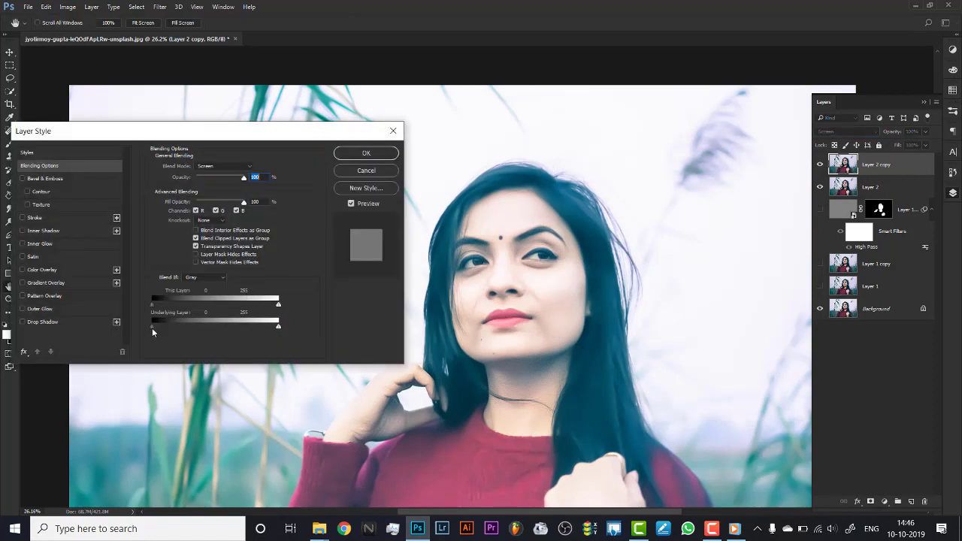
left_click_drag(151, 326, 194, 326)
left_click_drag(202, 326, 251, 331)
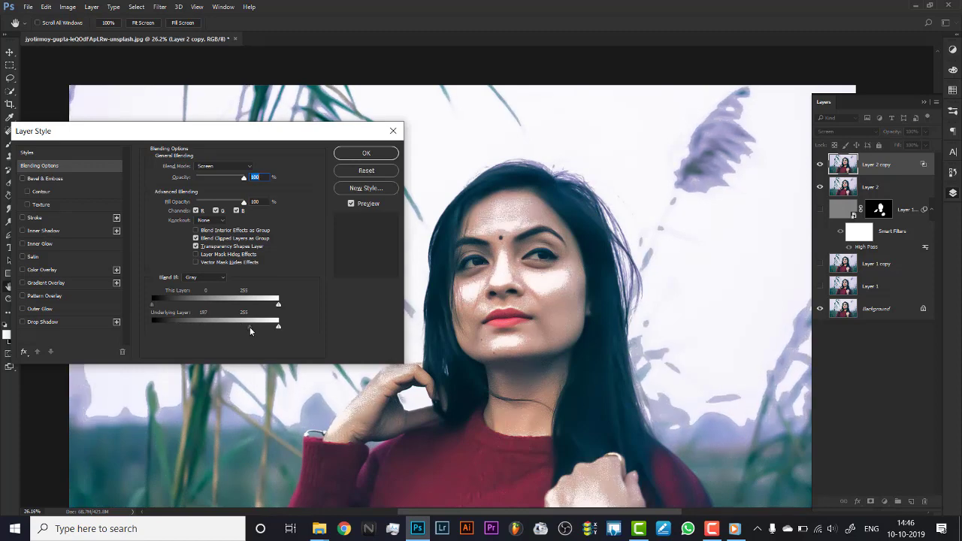
mouse_move(251, 326)
left_mouse_down()
mouse_move(268, 329)
mouse_move(256, 325)
left_mouse_up()
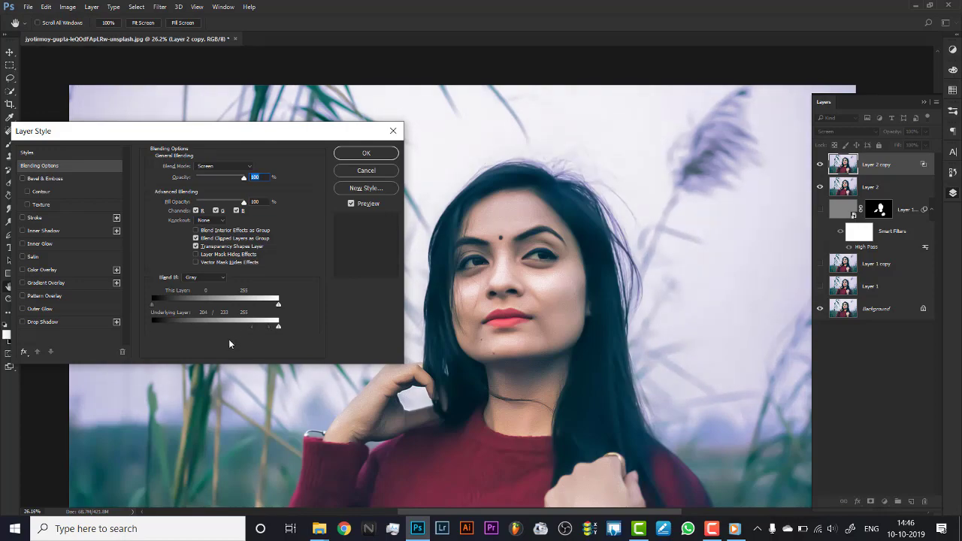
left_click(362, 153)
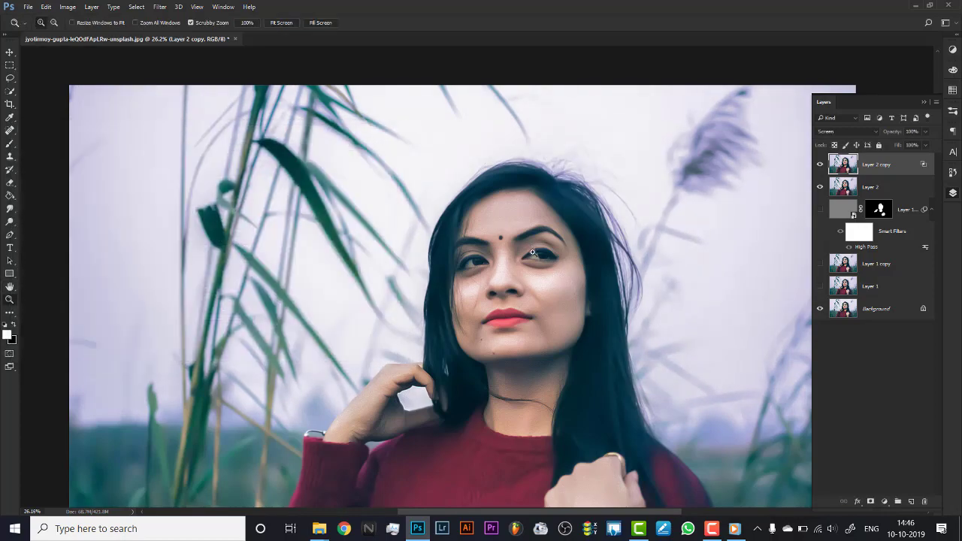
Step: Examine the highlight glow on the face close up and on the whole portrait, with Layer 2 copy off and on
left_click_drag(534, 249, 623, 264)
left_click(820, 165)
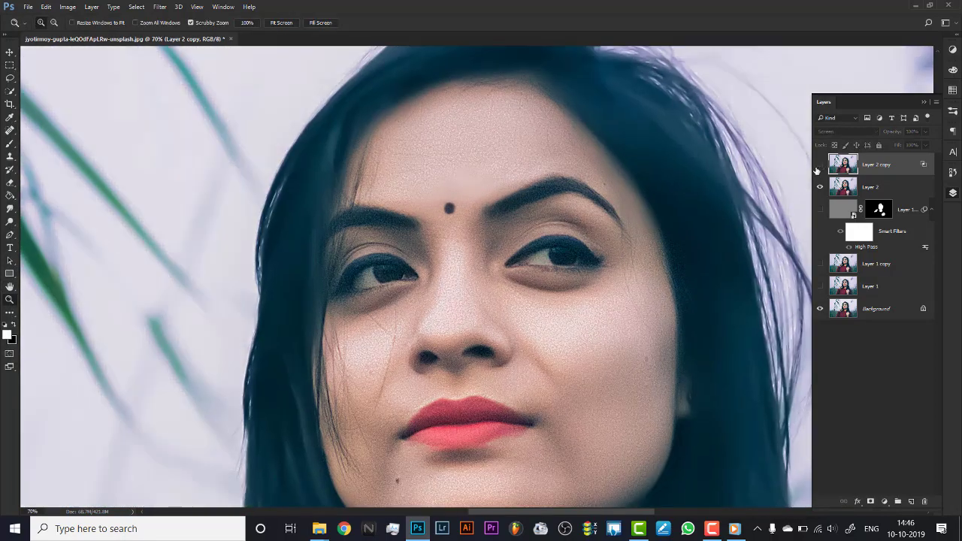
left_click(819, 165)
key("ctrl+0")
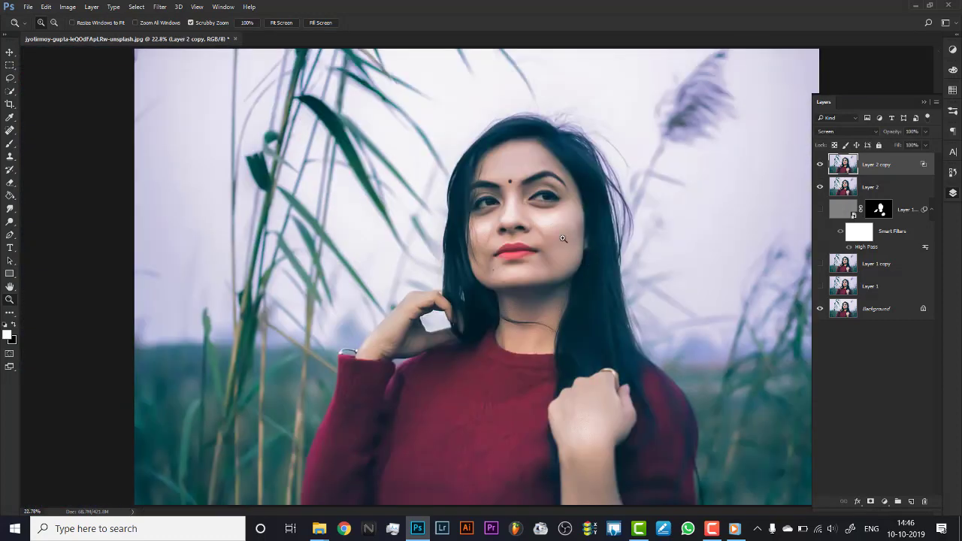
left_click_drag(588, 227, 517, 197)
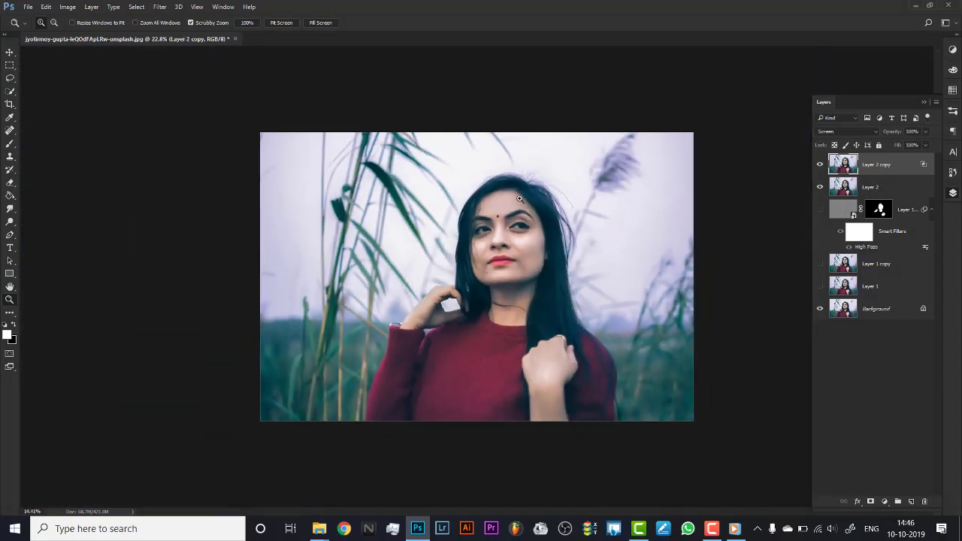
left_click_drag(529, 238, 576, 238)
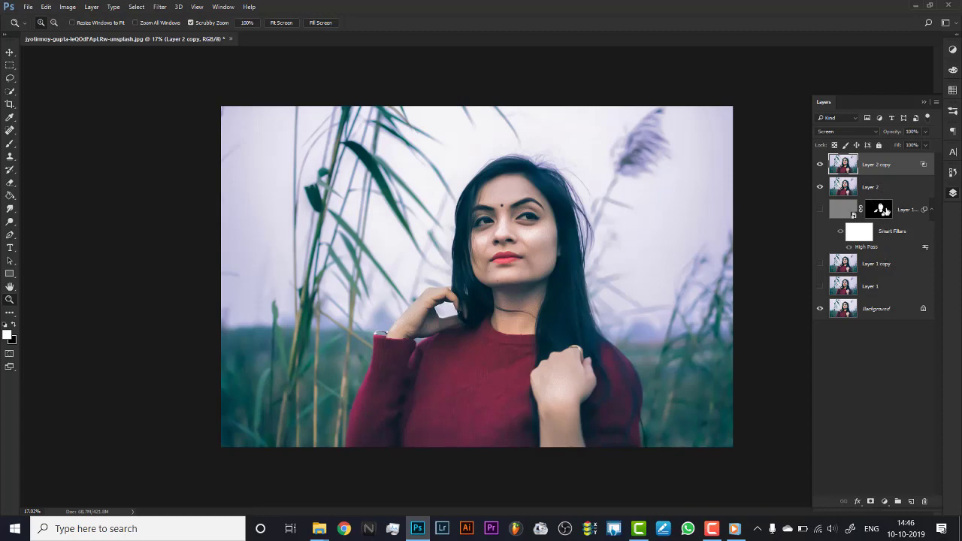
right_click(530, 224)
left_click(549, 234)
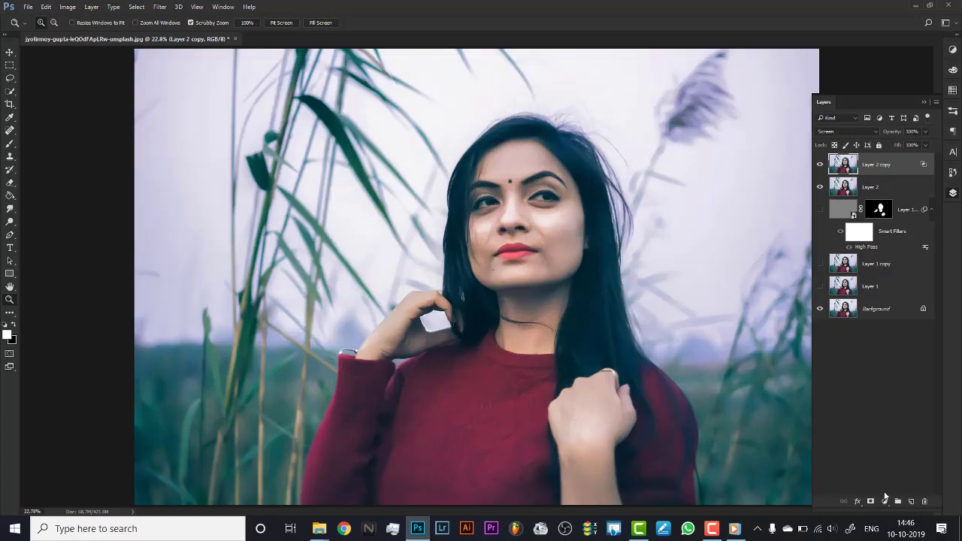
Step: Hide Layer 2 copy with an inverted black layer mask and load the Layer 1 copy 2 mask as a selection
left_click(870, 502)
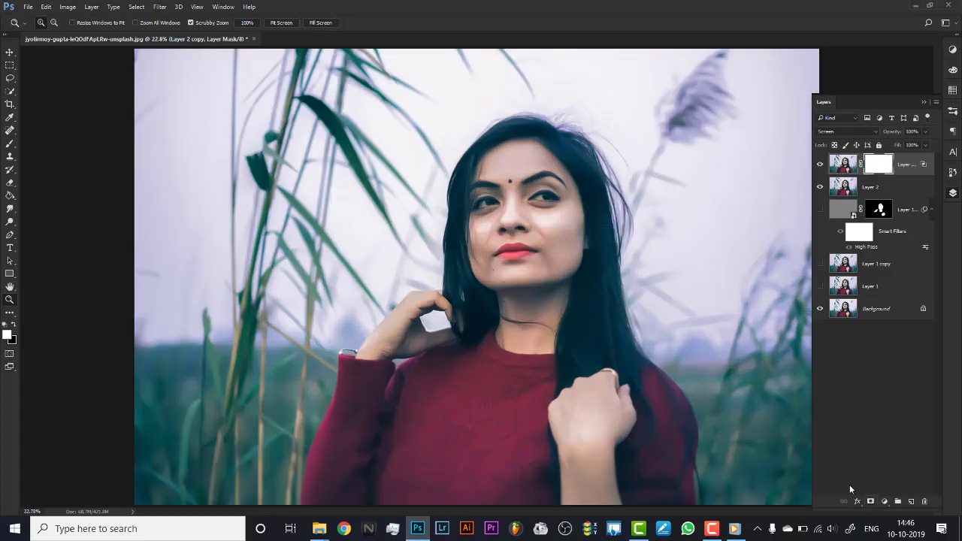
key("ctrl+i")
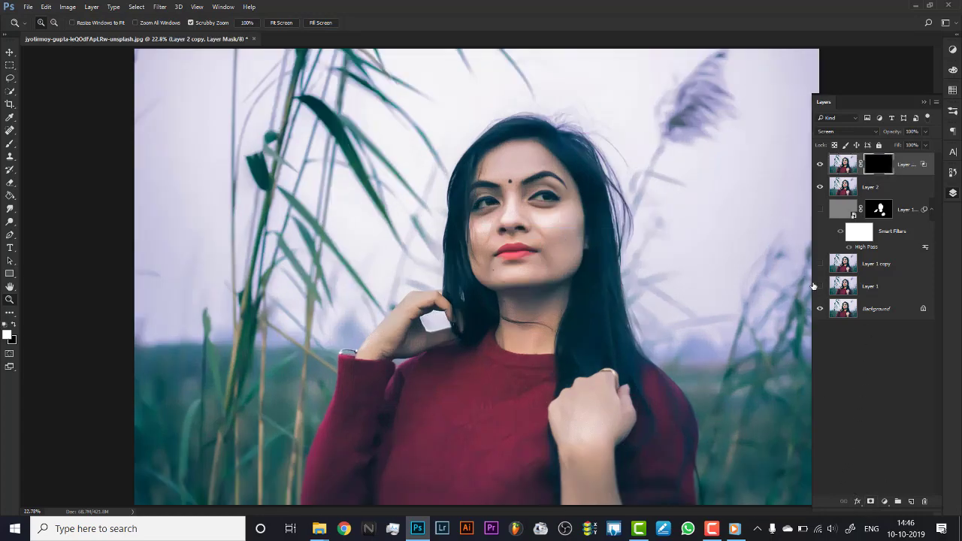
left_click(880, 212)
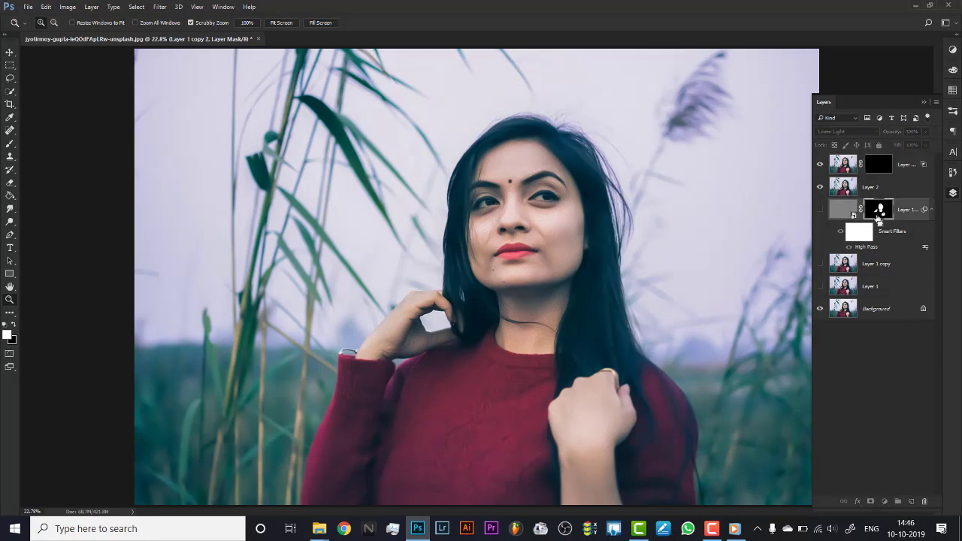
left_click(872, 217, "ctrl")
key("ctrl+i")
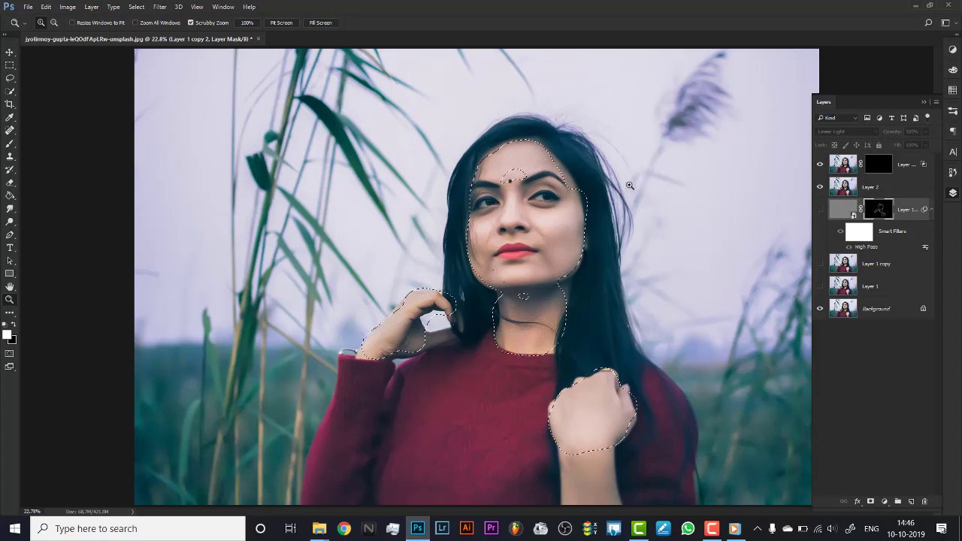
left_click_drag(551, 196, 660, 212)
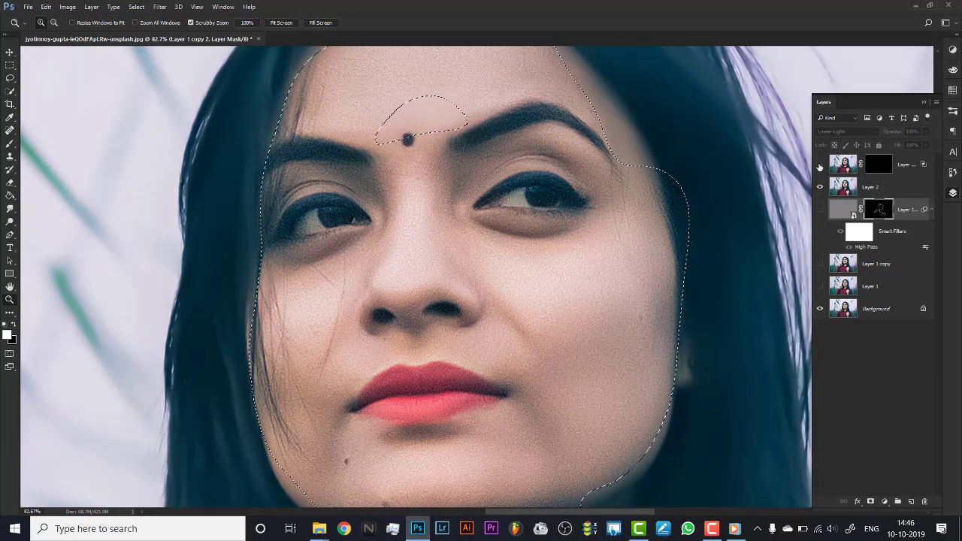
key("alt+BackSpace")
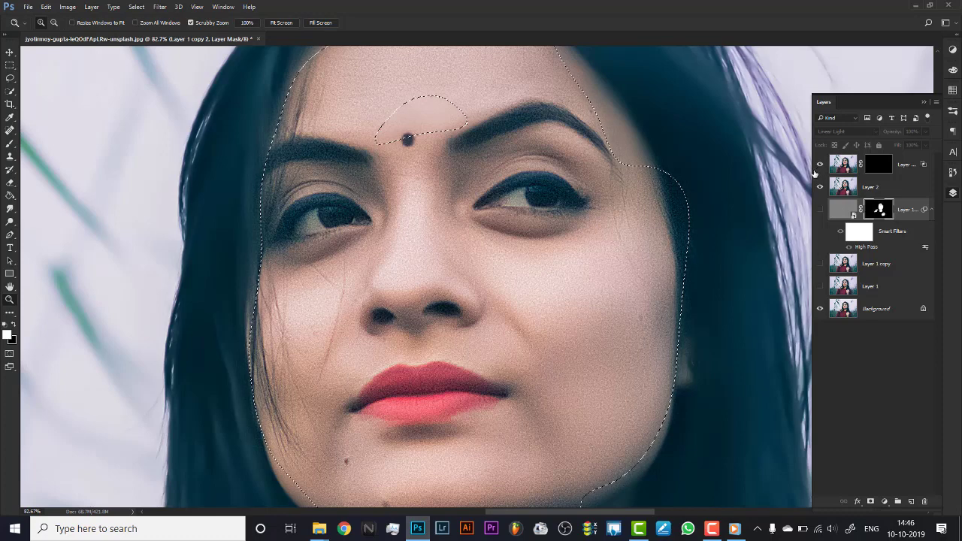
Step: Fill the selected skin areas with white on the Layer 2 copy mask and clear the selection
left_click(883, 165)
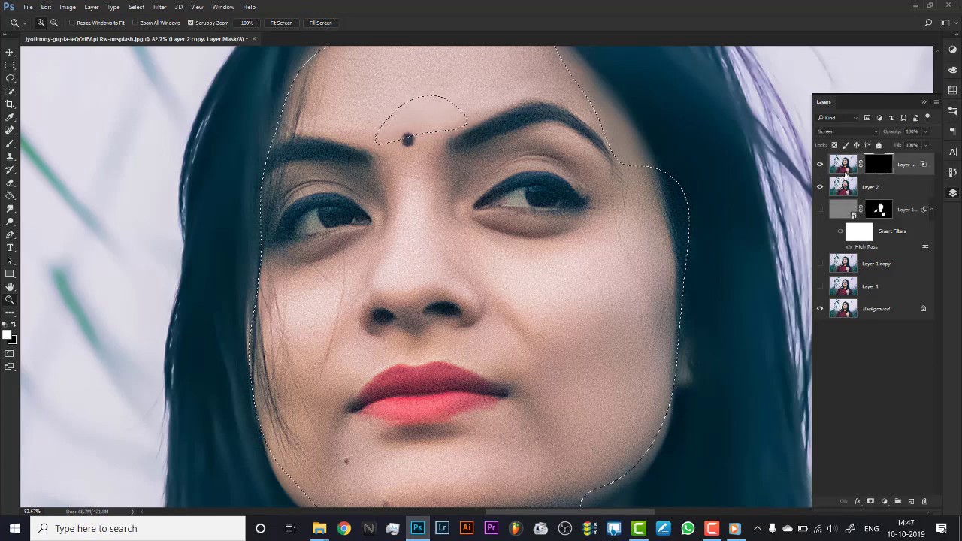
key("alt+BackSpace")
key("ctrl+d")
key("ctrl+0")
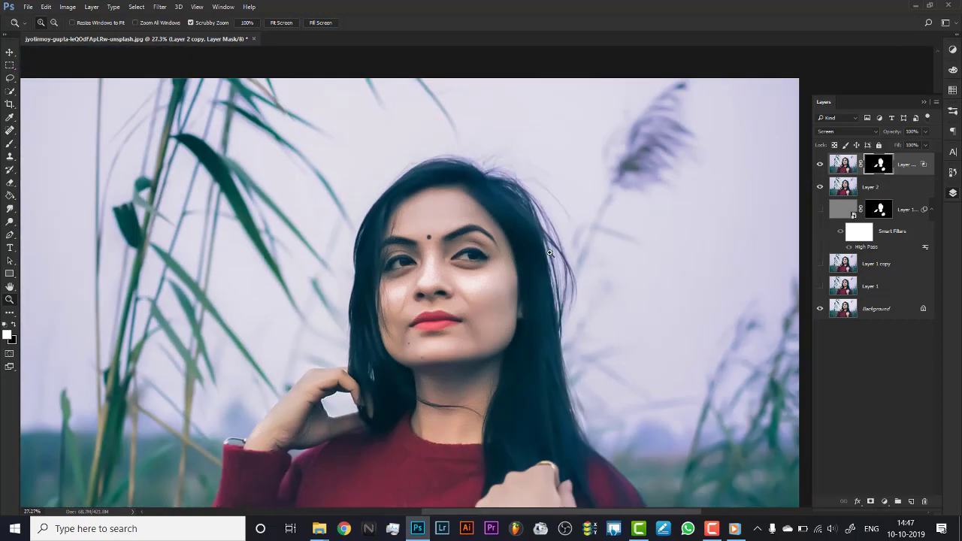
Step: Compare the portrait with the masked Layer 2 copy off and on, and inspect the face and the full image
left_click(820, 164)
left_click(820, 164)
left_click(510, 252, "alt")
right_click(522, 235)
left_click(541, 245)
left_click_drag(548, 239, 552, 238)
left_click(553, 237, "alt")
right_click(550, 235)
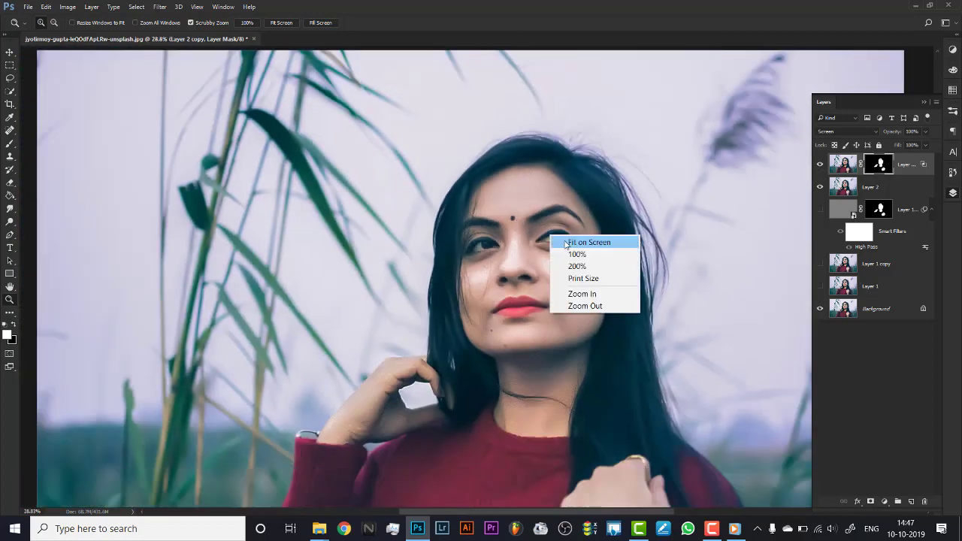
left_click(566, 243)
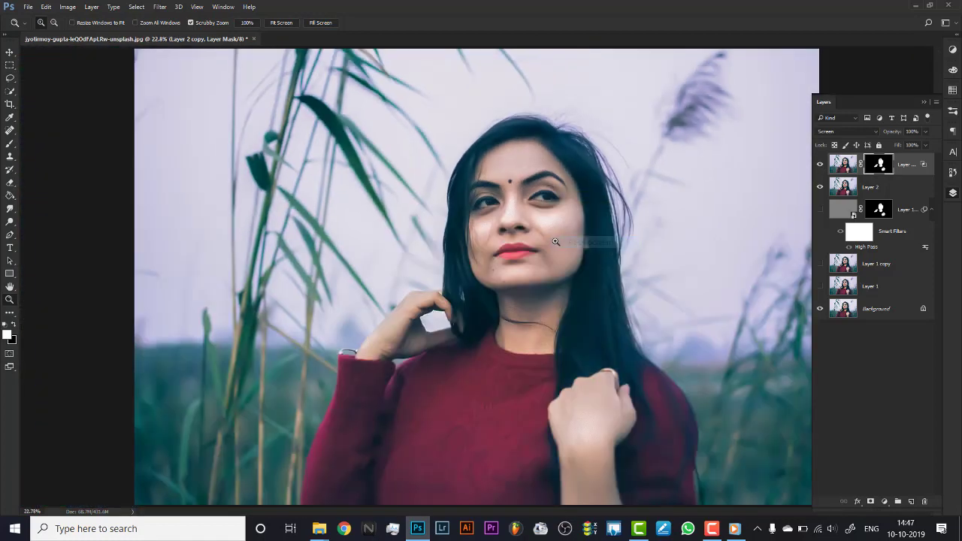
Step: Stamp all visible layers into a new top Layer 3 and open it in the Camera Raw Filter
left_click(911, 502)
key("ctrl+shift+alt+e")
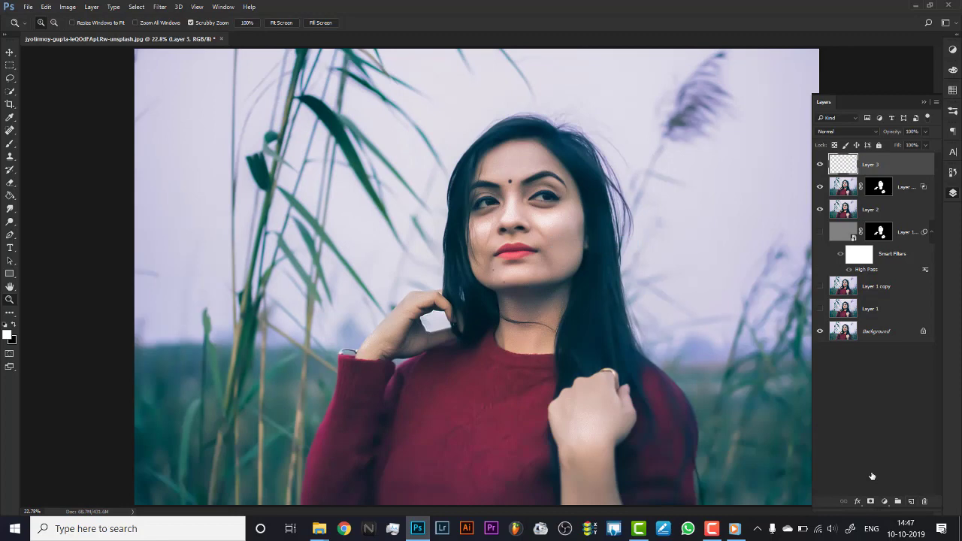
left_click(158, 8)
left_click(185, 78)
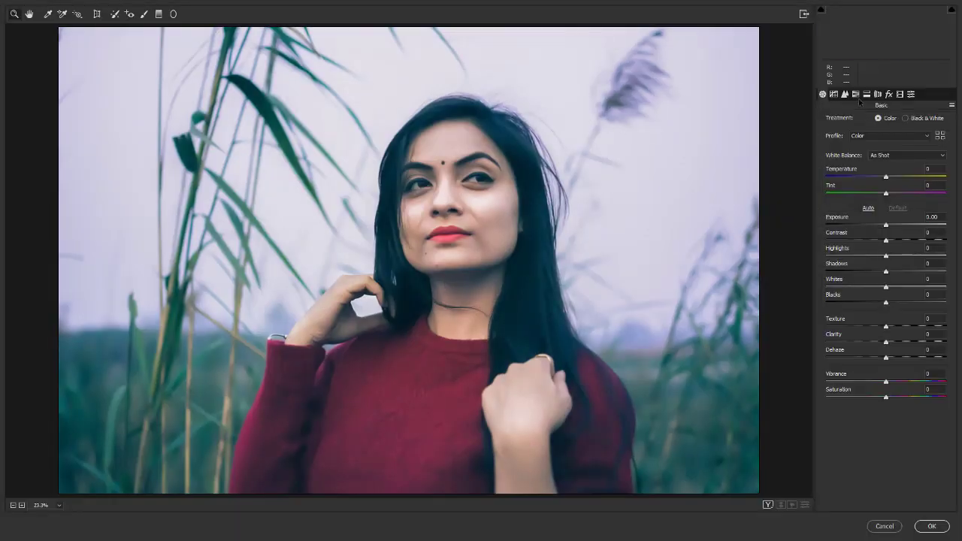
Step: Set the Split Toning highlights to hue 230 and saturation 15
left_click(845, 94)
left_click(855, 94)
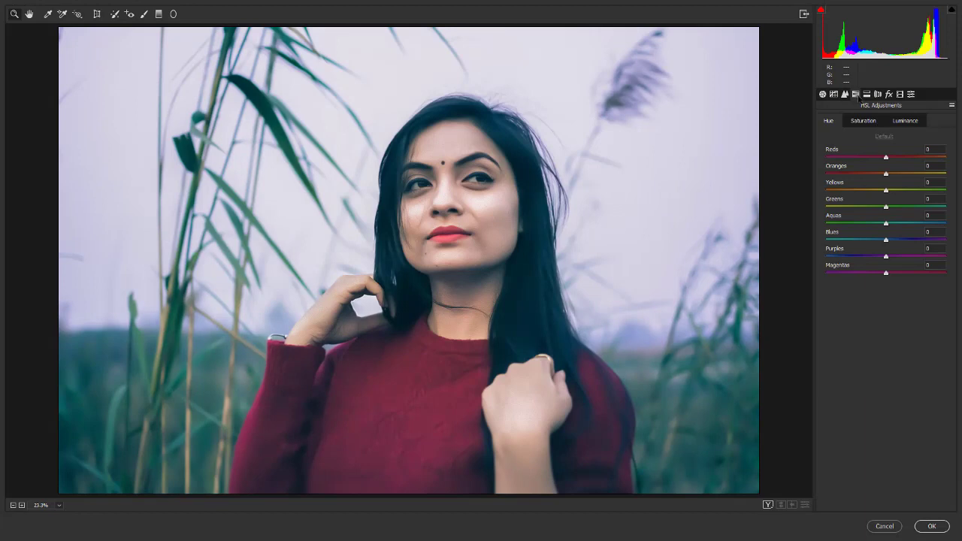
left_click(866, 94)
key("alt")
left_click(827, 134, "alt")
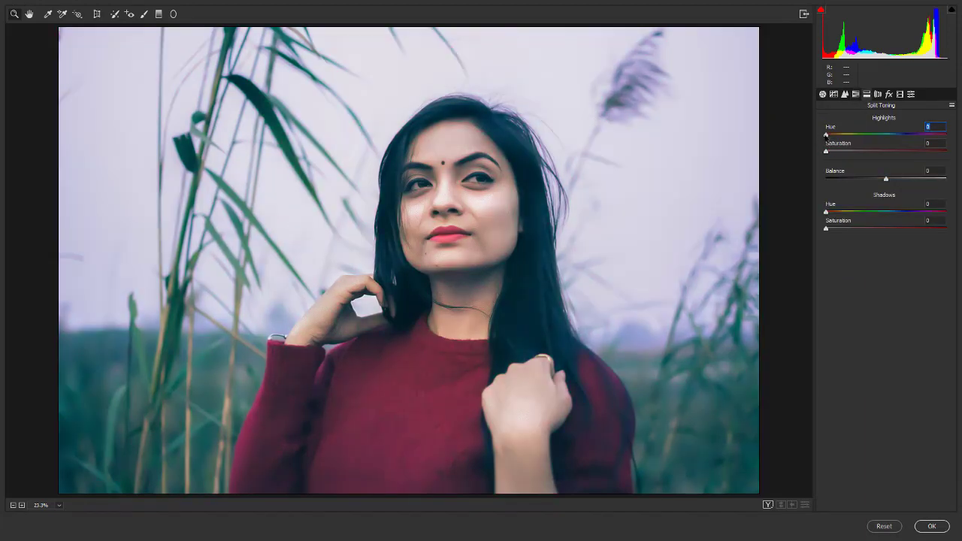
left_click(826, 135, "alt")
left_click_drag(826, 136, 902, 137)
left_click_drag(828, 153, 841, 152)
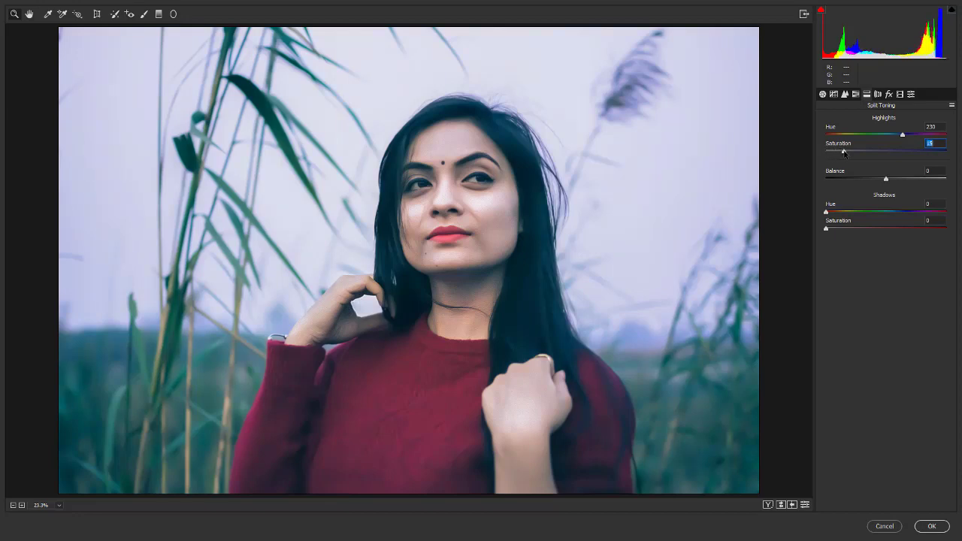
Step: Set the Split Toning shadows to hue 0 and saturation 25
left_click(827, 212, "alt")
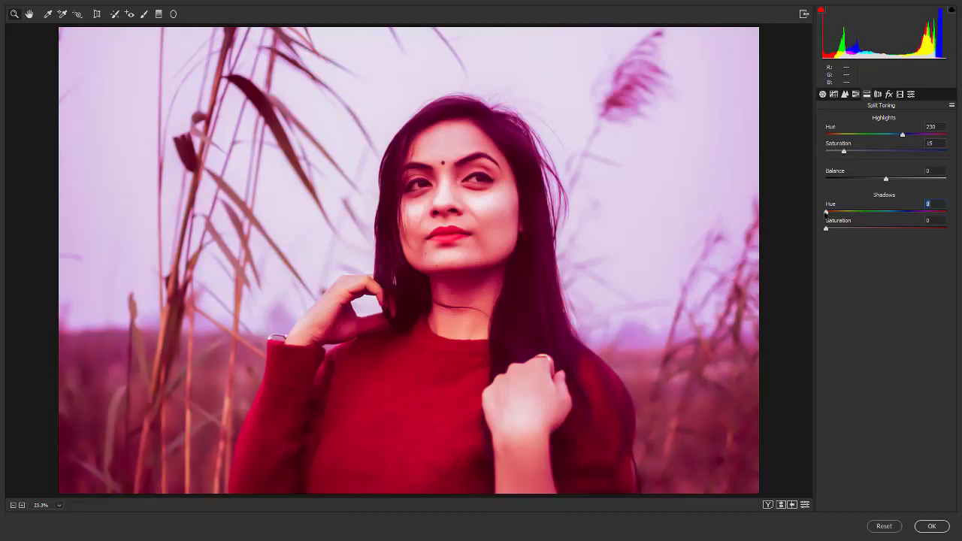
left_click_drag(826, 213, 915, 213)
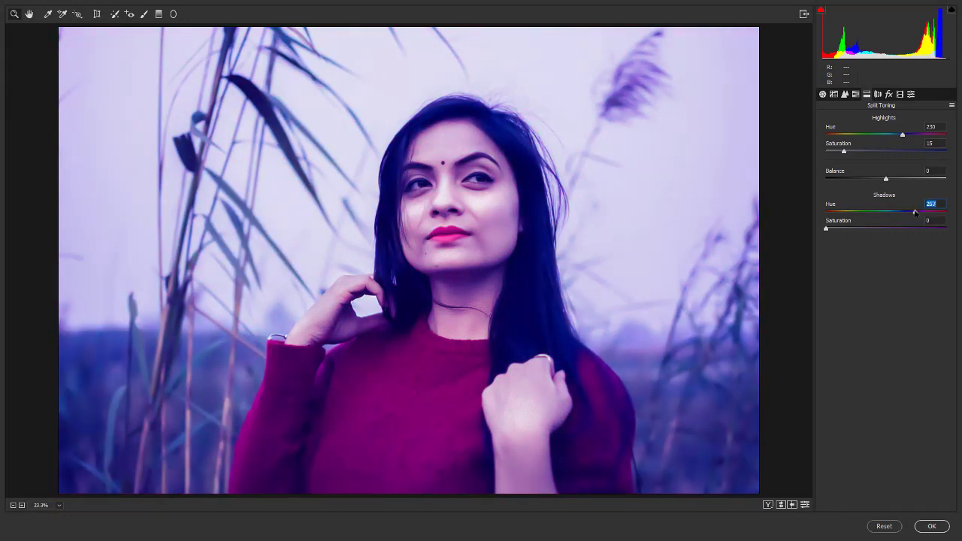
key("alt")
left_click_drag(830, 231, 859, 230)
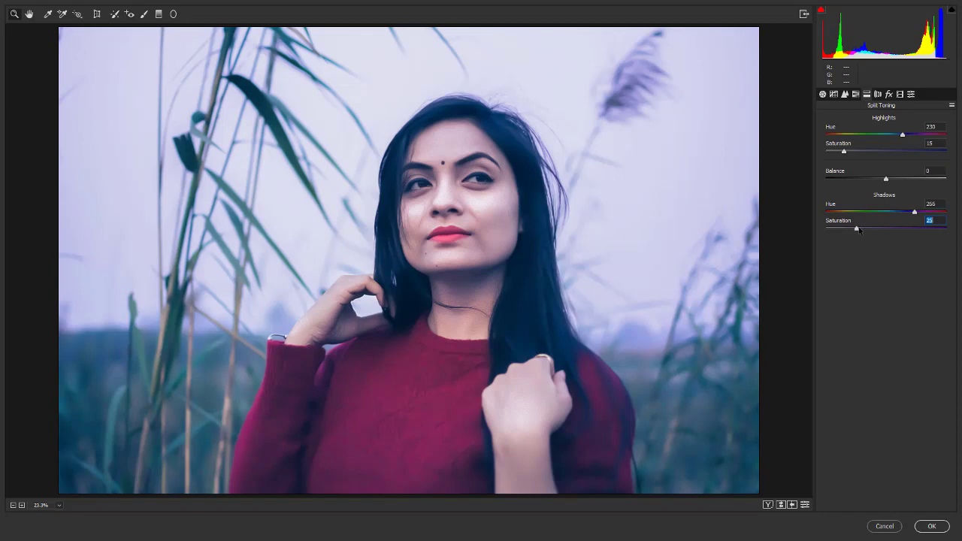
left_click_drag(915, 212, 826, 213)
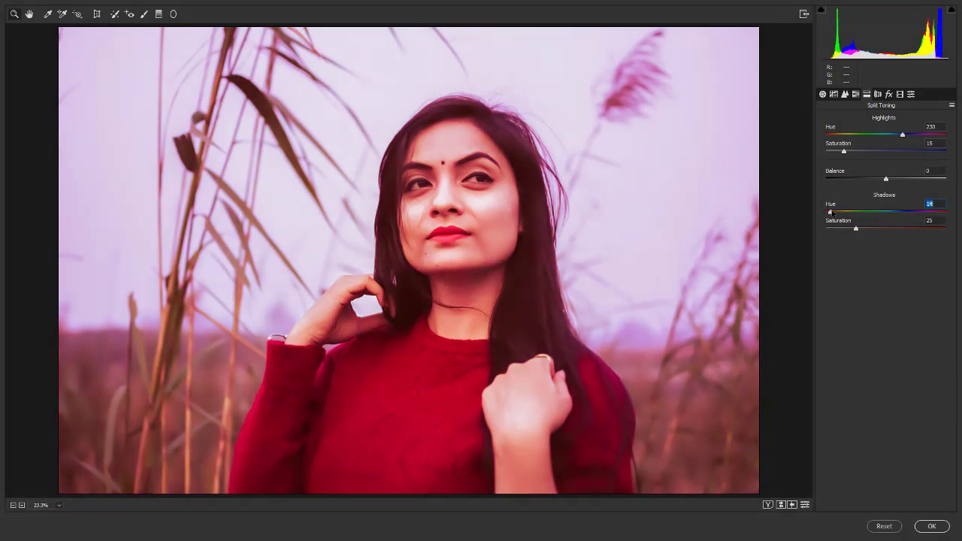
key("alt")
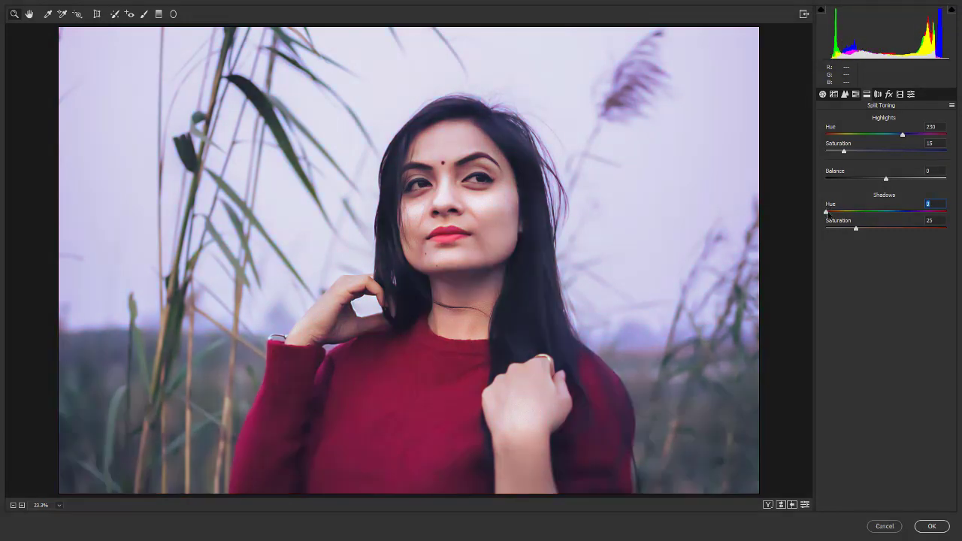
Step: Set the HSL hue of the reds to -8, the oranges to -5 and the greens to -94
left_click(855, 94)
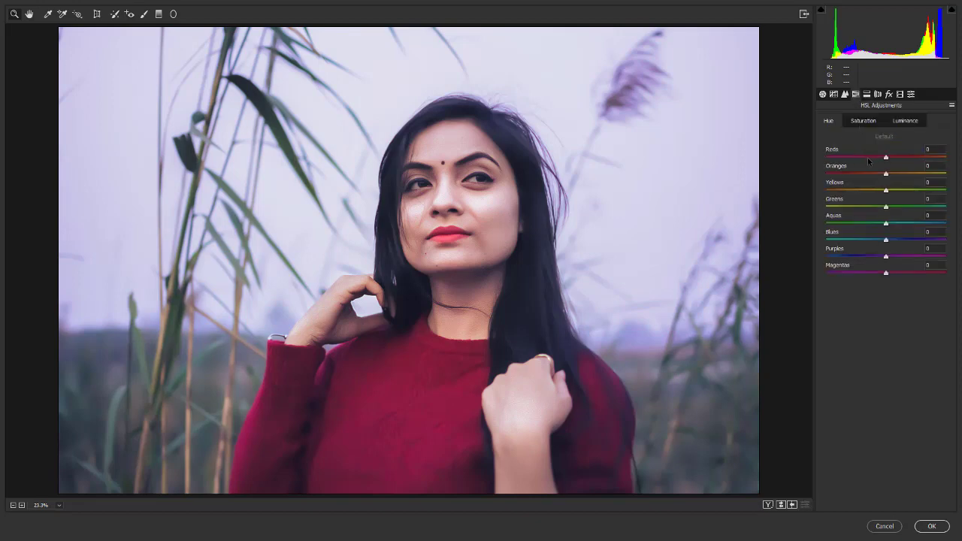
mouse_move(886, 156)
left_mouse_down()
mouse_move(920, 157)
mouse_move(876, 160)
mouse_move(898, 174)
mouse_move(870, 174)
mouse_move(882, 175)
left_mouse_up()
left_click(861, 121)
left_click(830, 122)
left_click_drag(831, 209, 821, 211)
mouse_move(823, 210)
left_mouse_down()
mouse_move(844, 211)
mouse_move(827, 210)
left_mouse_up()
Step: Raise the HSL saturation of the greens to about +22
left_click(863, 122)
left_click_drag(886, 208, 900, 209)
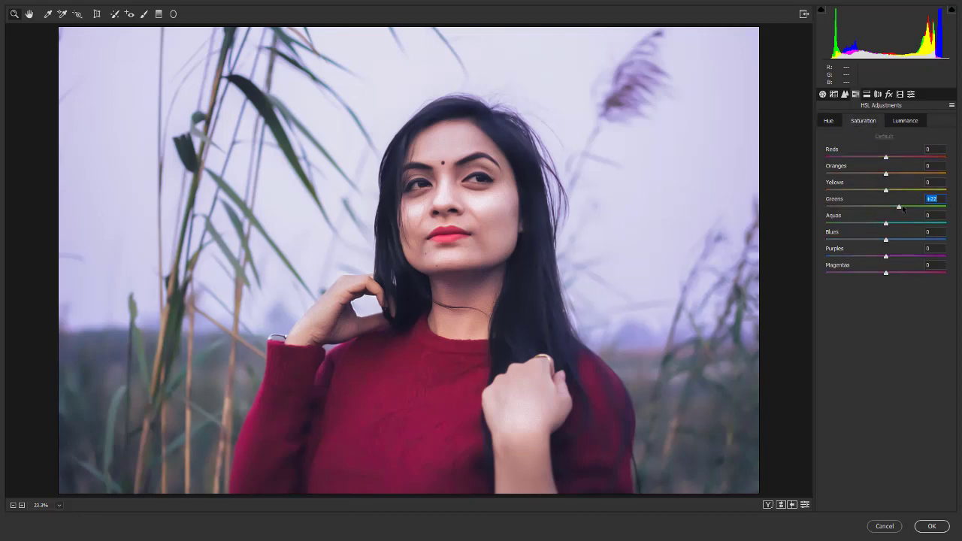
left_click_drag(826, 207, 810, 194)
left_click_drag(904, 194, 905, 192)
Step: Set the HSL hue of the blues to -45 and adjust the saturation of the blues
left_click(829, 121)
left_click_drag(837, 240, 855, 242)
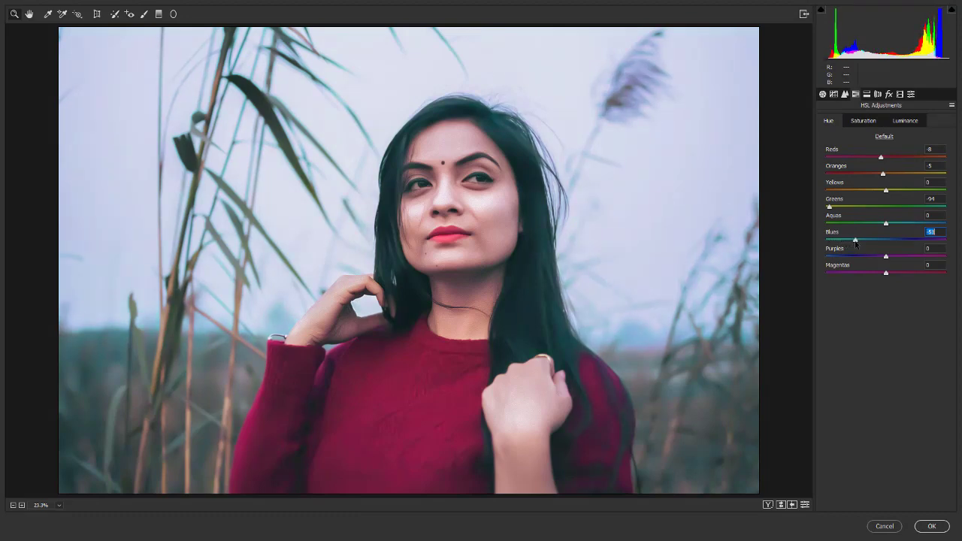
left_click(864, 119)
mouse_move(884, 243)
left_mouse_down()
mouse_move(875, 243)
mouse_move(878, 226)
left_mouse_up()
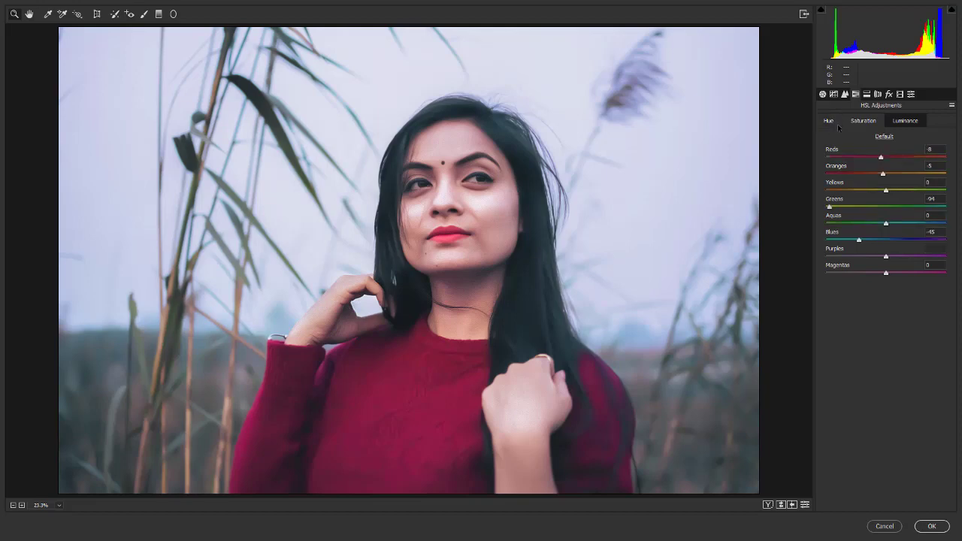
left_click(829, 120)
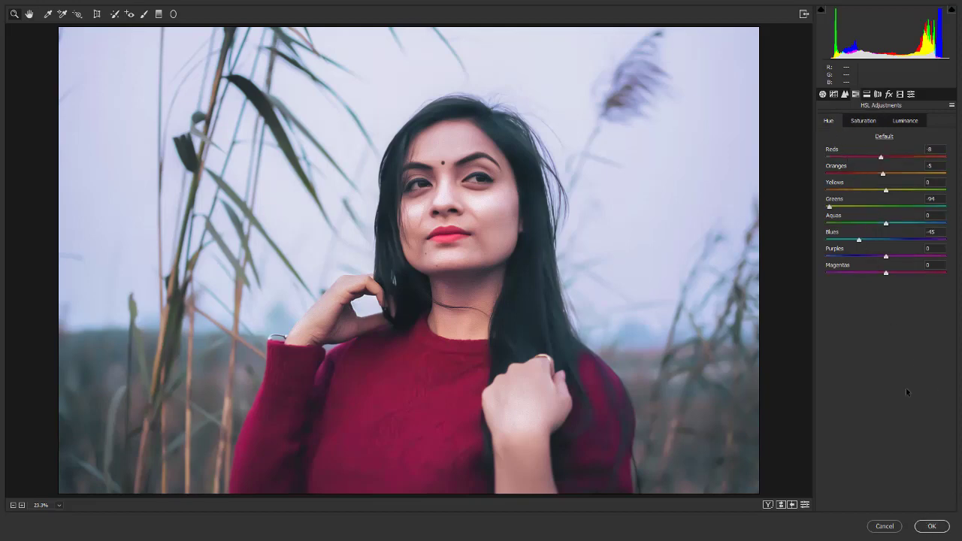
Step: Set the parametric tone curve to highlights +4, lights +2, darks -13 and shadows +17, and apply the Camera Raw grading
left_click(824, 95)
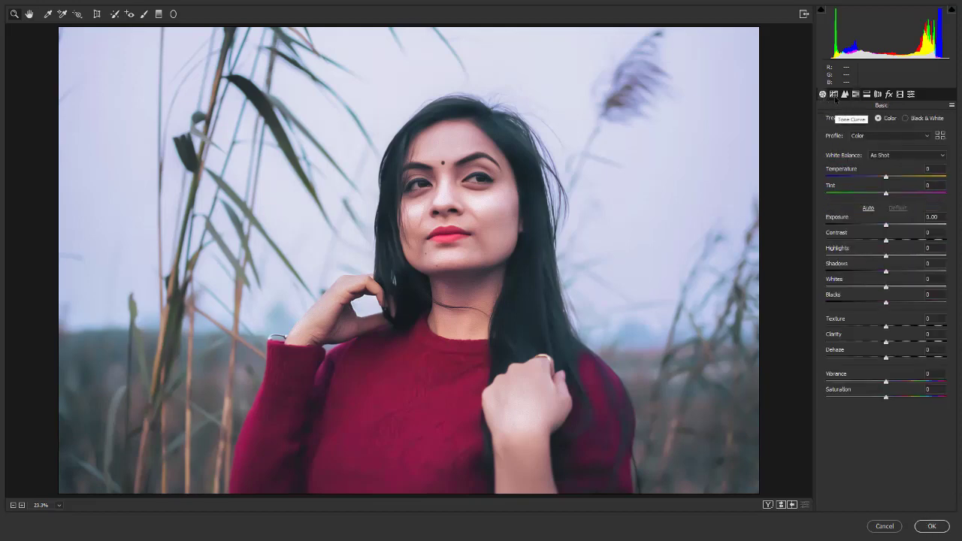
left_click(834, 95)
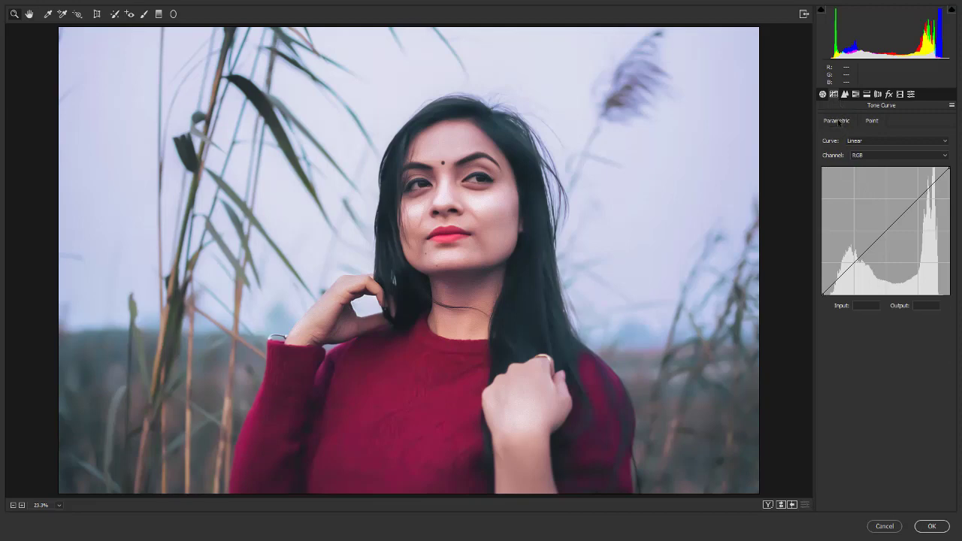
left_click(838, 121)
mouse_move(888, 284)
left_mouse_down()
mouse_move(897, 286)
mouse_move(886, 299)
left_mouse_up()
left_click_drag(886, 314, 896, 331)
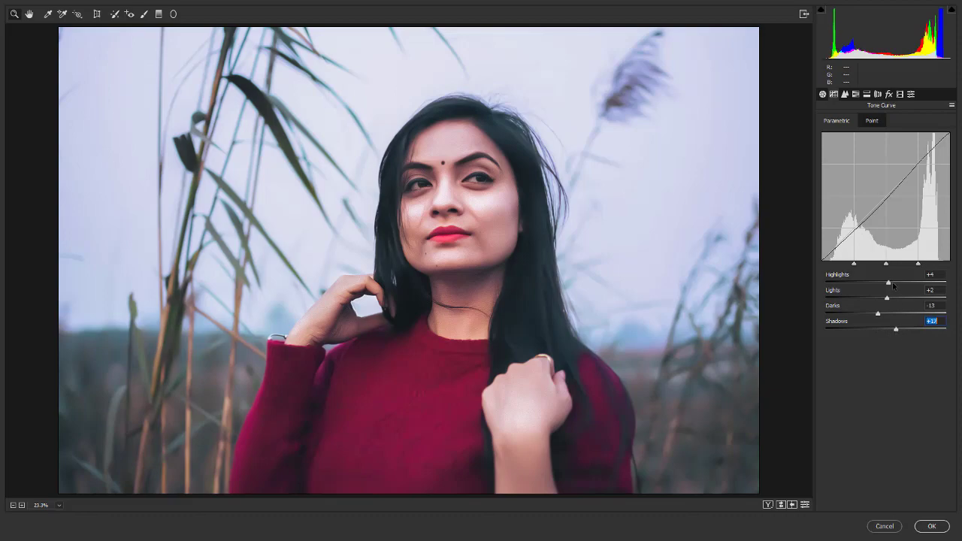
left_click(932, 527)
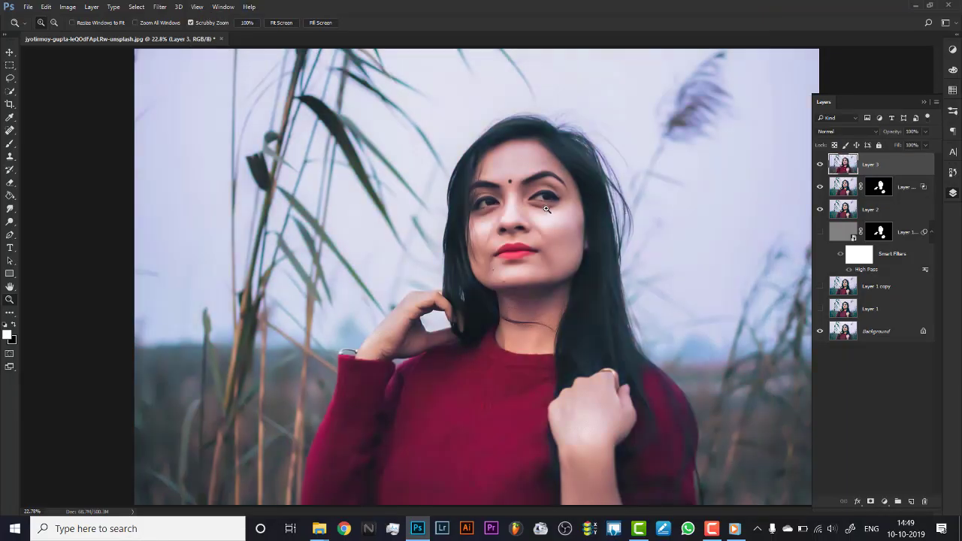
Step: Compare the image with Layer 3 off and on, inspect the face, and hide Layer 2 and its masked copy
left_click_drag(546, 209, 612, 205)
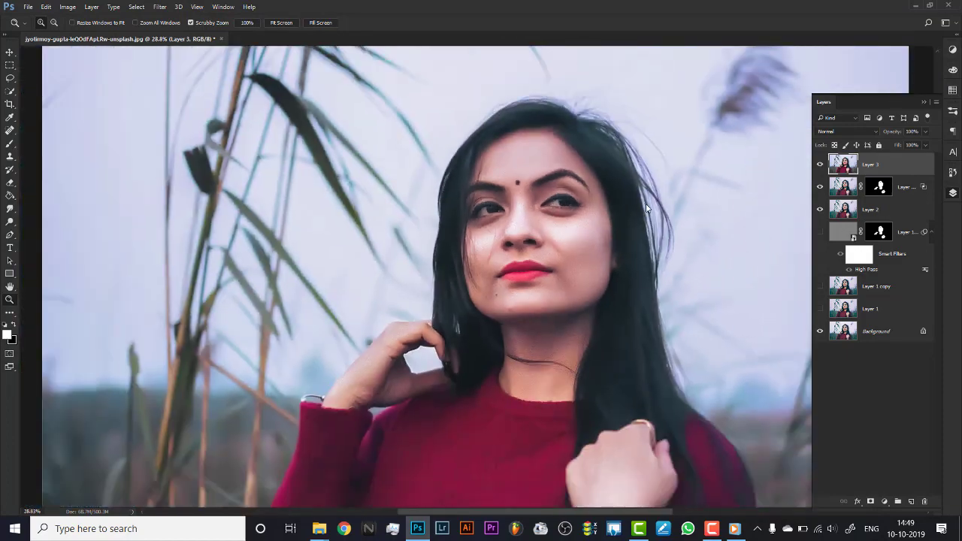
key("ctrl+0")
left_click(821, 166)
left_click(820, 166)
left_click_drag(587, 208, 782, 175)
left_click(820, 165)
left_click(821, 166)
left_click_drag(643, 213, 577, 200)
right_click(588, 193)
left_click(606, 200)
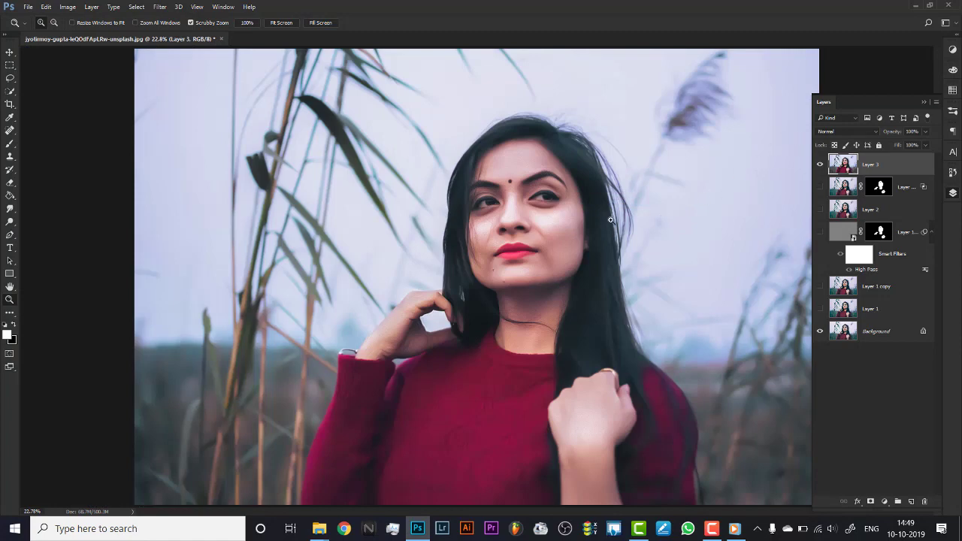
mouse_move(577, 179)
left_mouse_down()
mouse_move(599, 213)
mouse_move(573, 191)
left_mouse_up()
right_click(575, 195)
left_click(588, 201)
left_click_drag(553, 221, 536, 209)
right_click(545, 205)
left_click(575, 211)
Step: Add a Color Balance adjustment layer above Layer 3 and adjust its midtones
left_click(887, 502)
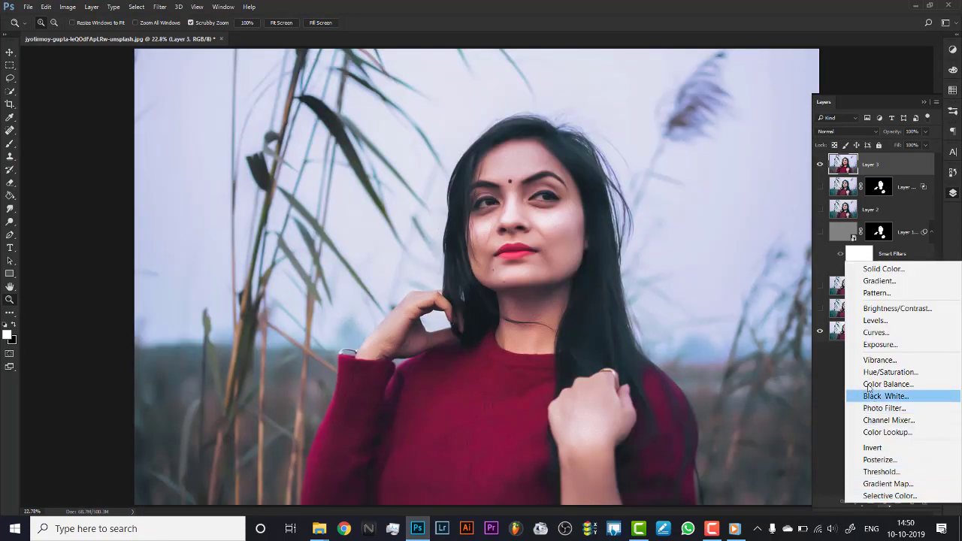
left_click(872, 382)
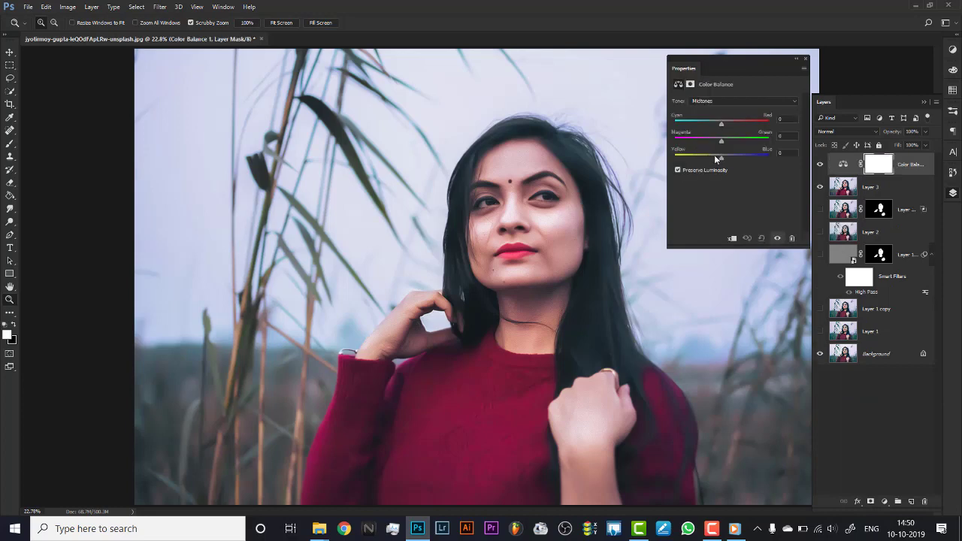
left_click_drag(722, 123, 716, 127)
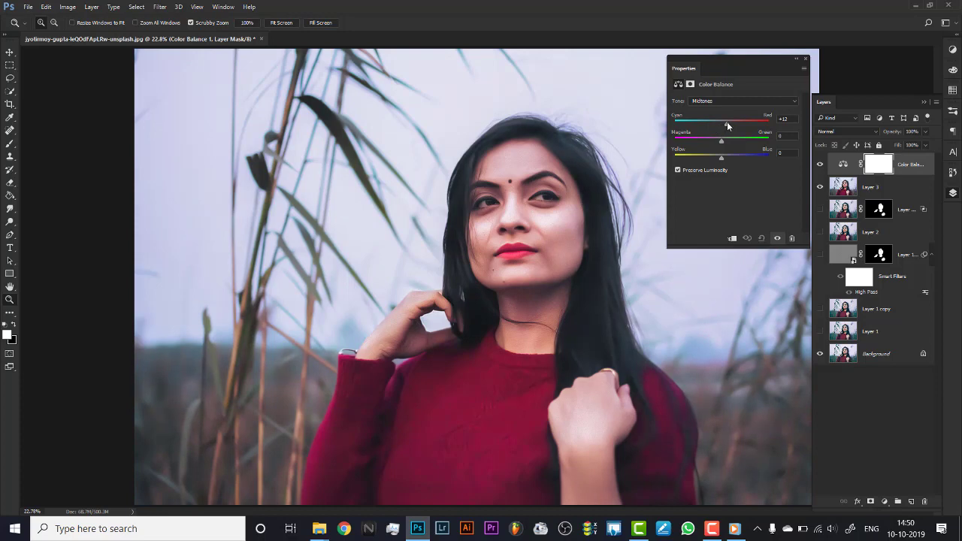
left_click_drag(725, 123, 731, 153)
Step: Adjust the Color Balance shadows on the cyan-red, magenta-green and yellow-blue axes
left_click(719, 101)
left_click(721, 111)
left_click_drag(721, 120, 717, 127)
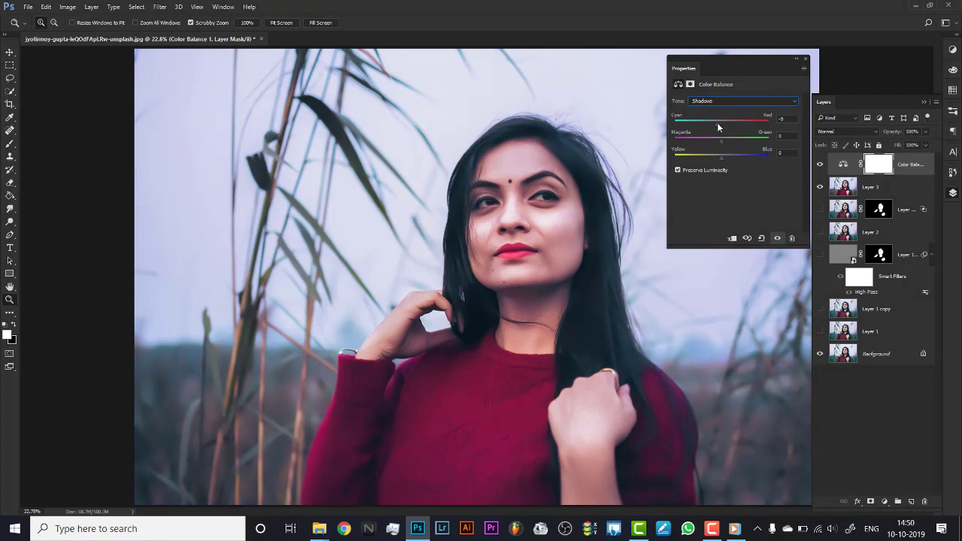
left_click_drag(721, 140, 726, 137)
left_click_drag(726, 158, 719, 129)
Step: Set the Color Balance highlights to cyan-red -3 and yellow-blue -5, and compare the portrait with the adjustment off and on
left_click(723, 101)
left_click(717, 122)
left_click_drag(727, 140, 720, 140)
left_click_drag(725, 138, 719, 159)
left_click(807, 59)
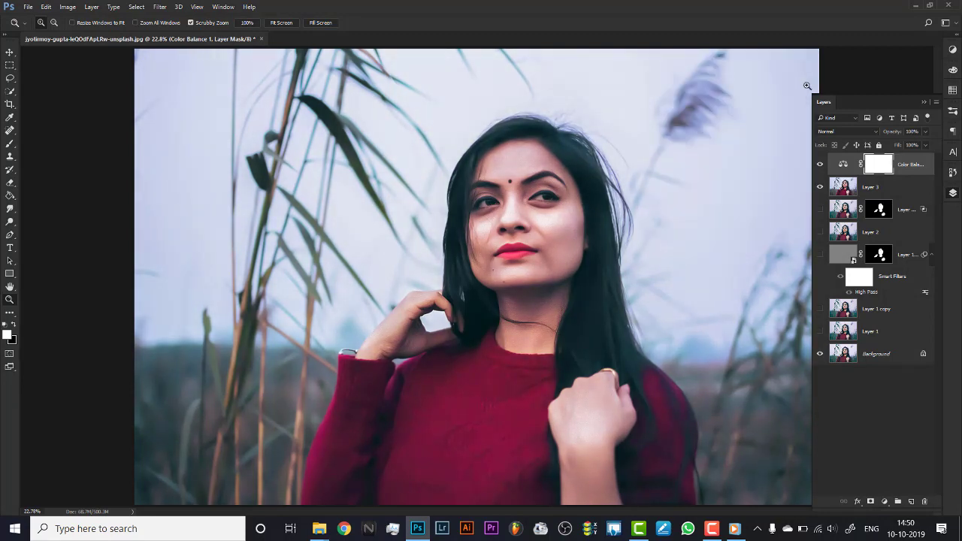
left_click(820, 166)
left_click(820, 166)
left_click(821, 166)
left_click(820, 167)
Step: Add a Color Lookup adjustment layer using the one-dot _Orange and Blue ● 16.cube 3D LUT
left_click(885, 501)
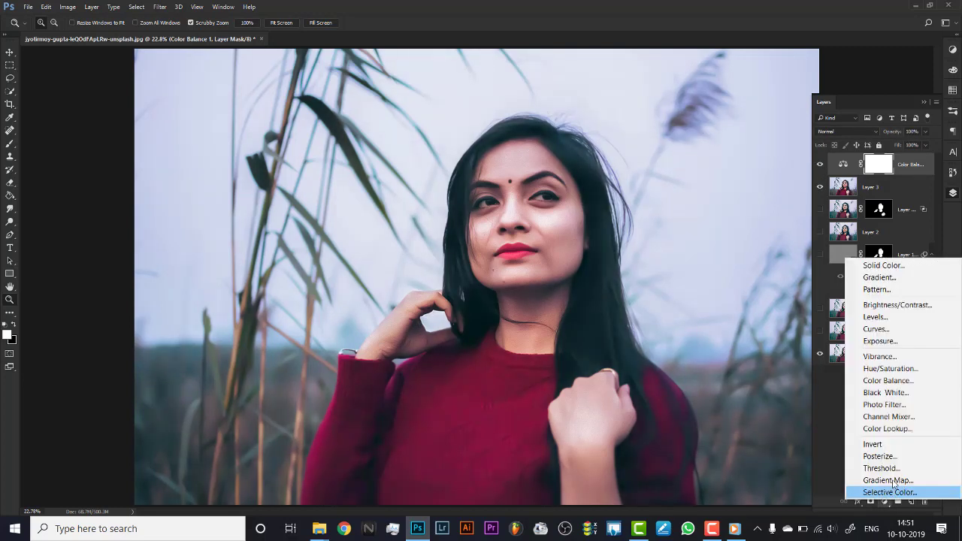
left_click(879, 430)
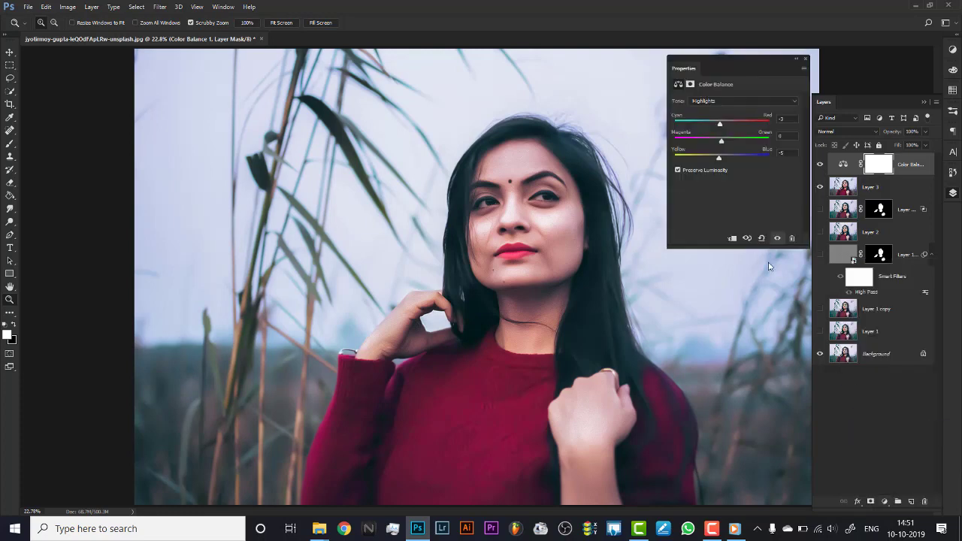
left_click(733, 112)
left_click(731, 103)
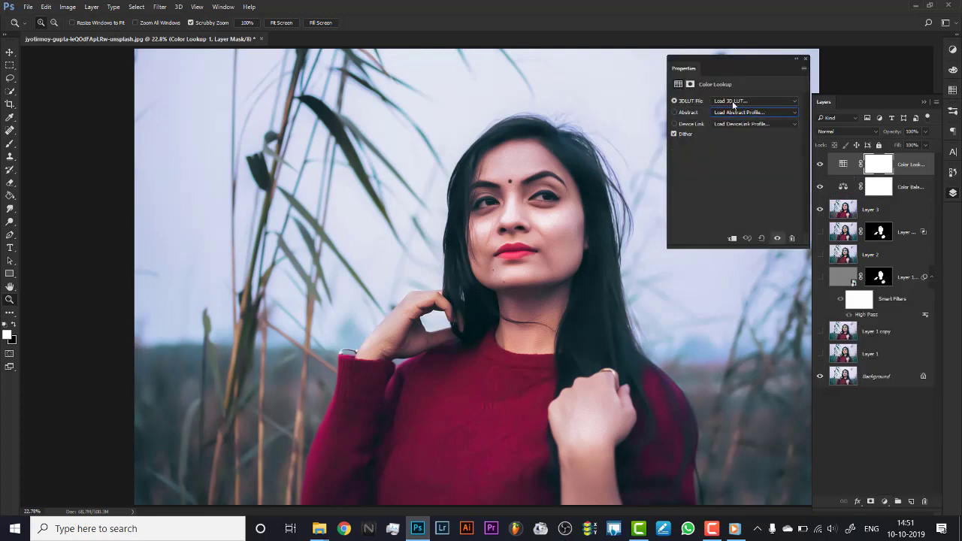
left_click(734, 100)
left_click(737, 141)
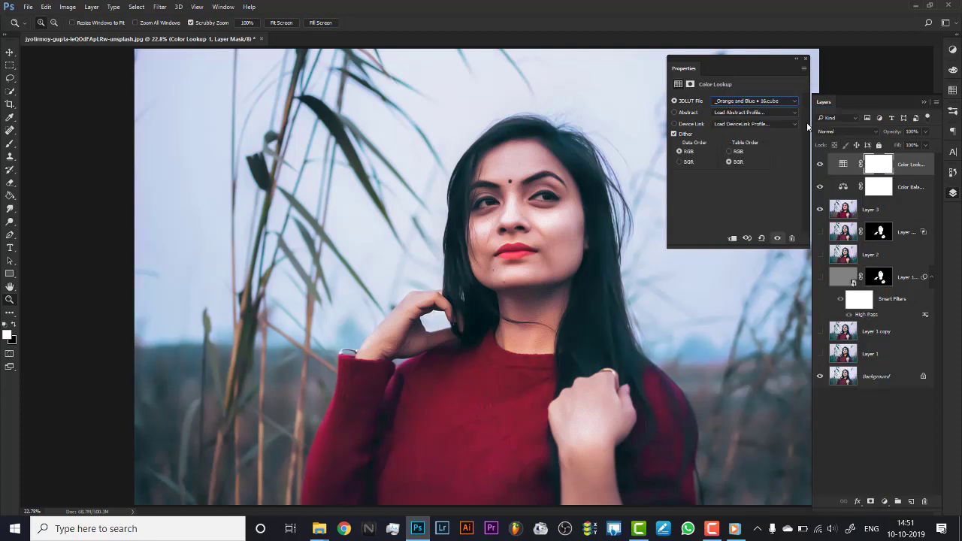
Step: Add a second Color Lookup adjustment layer using the _Orange and Teal ●●●●● 16.cube 3D LUT
left_click(885, 502)
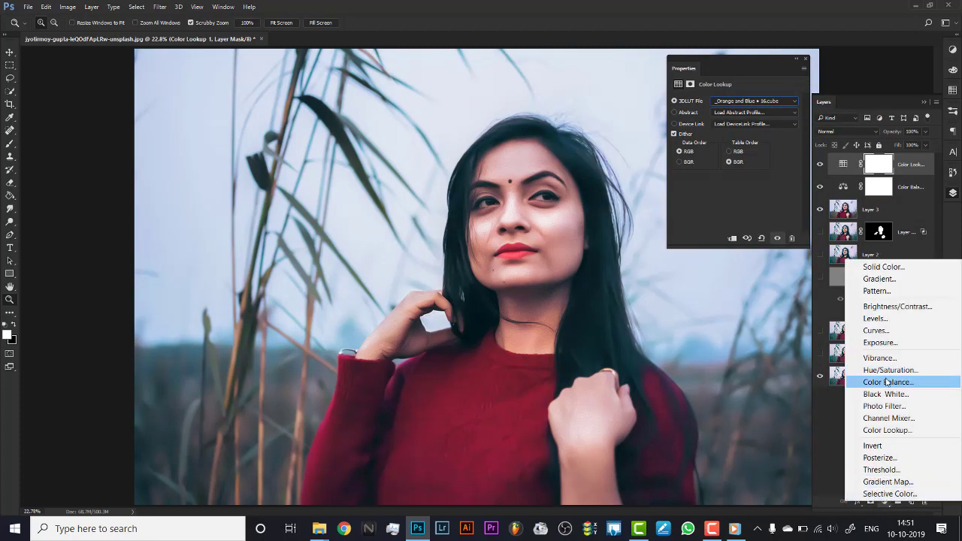
left_click(885, 434)
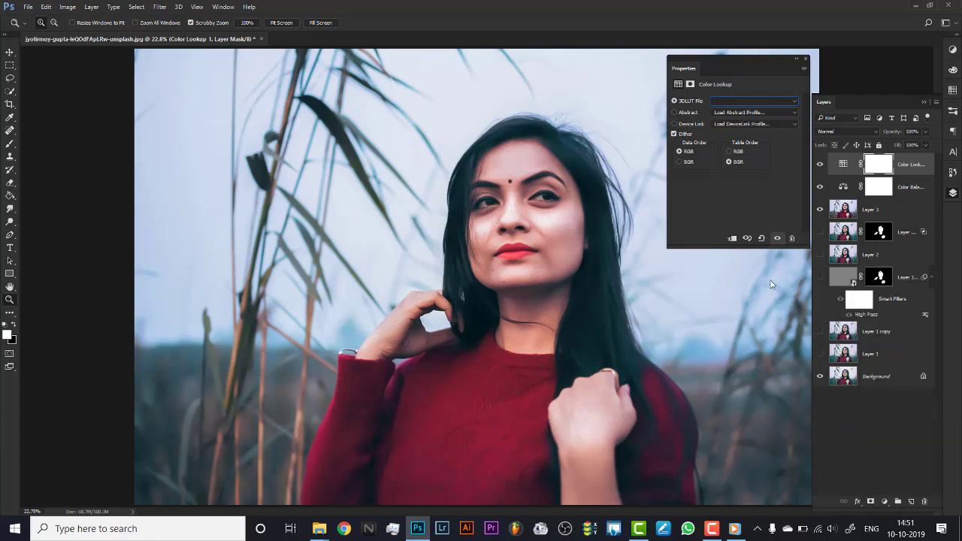
left_click(726, 105)
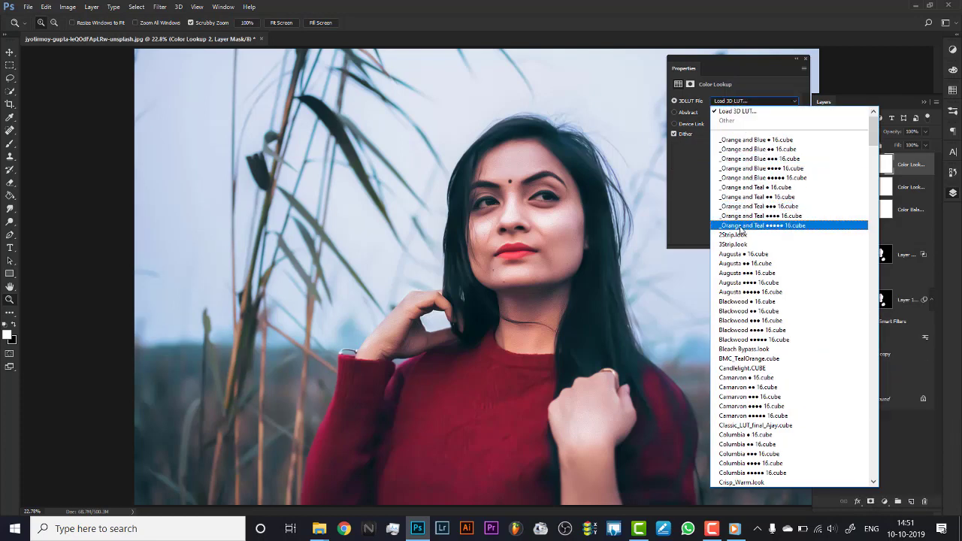
left_click(745, 225)
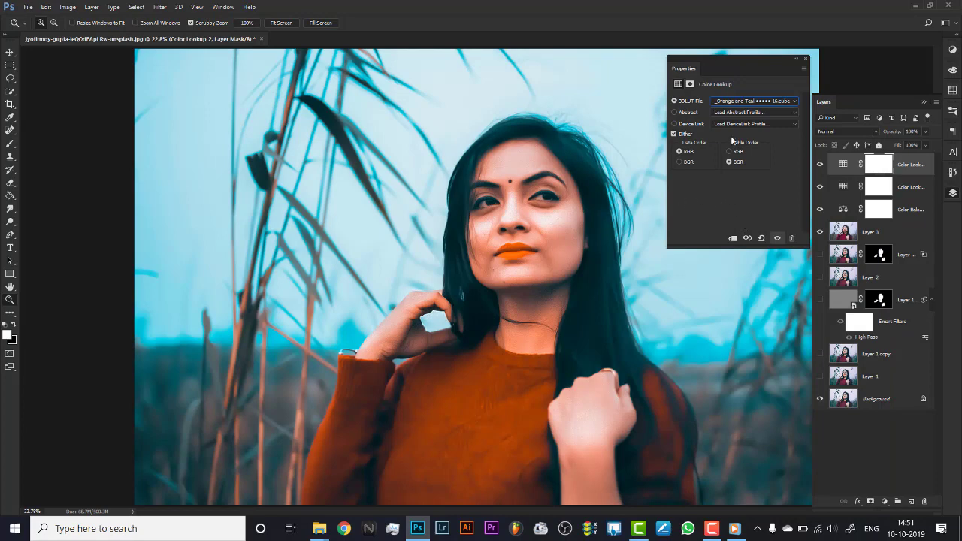
left_click(807, 59)
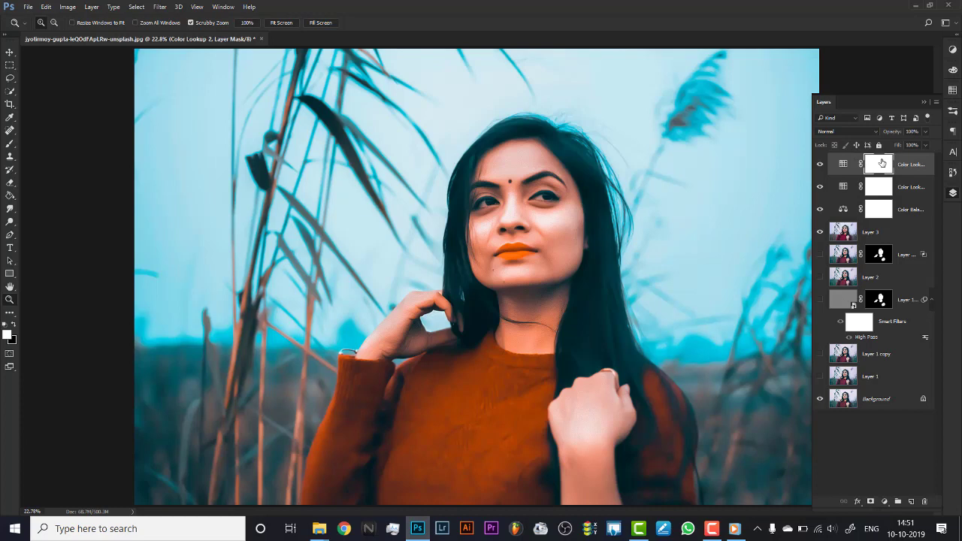
Step: Invert the top Color Lookup mask to black and set a white brush to 48% opacity and 53% flow
key("ctrl+i")
scroll(597, 244, "up", 1)
scroll(597, 245, "up", 1)
key("b")
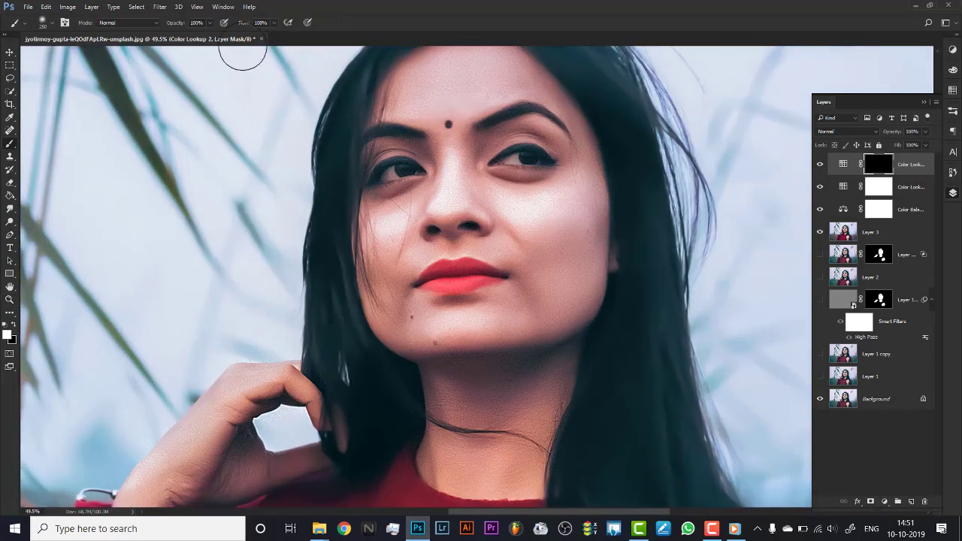
left_click_drag(176, 23, 159, 24)
left_click_drag(244, 23, 224, 23)
Step: Paint white over the cheeks, chin and forehead on the top Color Lookup mask, reducing the brush size for smaller areas
mouse_move(544, 200)
left_mouse_down()
mouse_move(569, 173)
mouse_move(592, 178)
mouse_move(583, 288)
mouse_move(564, 314)
mouse_move(599, 241)
mouse_move(538, 330)
left_mouse_up()
mouse_move(519, 218)
left_mouse_down()
mouse_move(535, 216)
mouse_move(497, 196)
mouse_move(508, 198)
left_mouse_up()
mouse_move(449, 154)
left_mouse_down()
mouse_move(448, 205)
mouse_move(449, 161)
mouse_move(449, 183)
mouse_move(382, 252)
mouse_move(388, 307)
mouse_move(478, 328)
mouse_move(406, 323)
mouse_move(540, 314)
mouse_move(557, 297)
mouse_move(529, 313)
mouse_move(568, 244)
mouse_move(503, 185)
mouse_move(564, 219)
mouse_move(585, 165)
left_mouse_up()
left_click(924, 101)
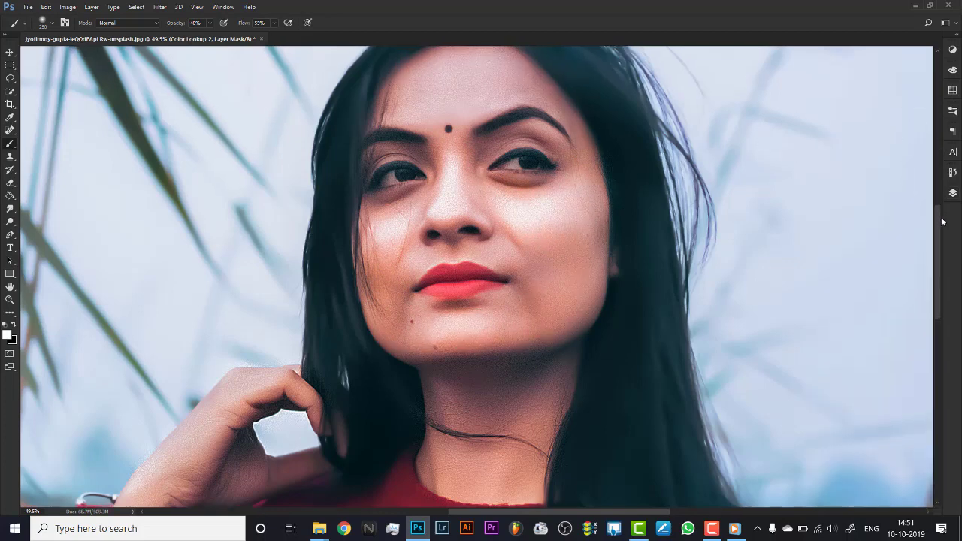
scroll(466, 203, "up", 3)
mouse_move(401, 212)
left_mouse_down()
mouse_move(458, 181)
mouse_move(454, 192)
mouse_move(489, 196)
mouse_move(437, 207)
mouse_move(485, 196)
mouse_move(488, 170)
left_mouse_up()
key("bracketleft")
key("bracketleft")
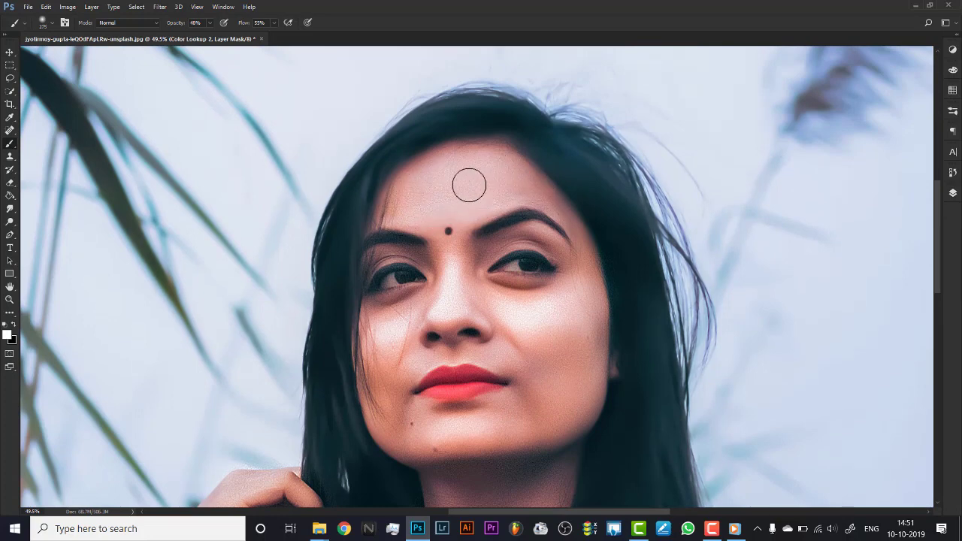
key("bracketleft")
key("bracketleft")
key("bracketleft")
key("bracketleft")
key("bracketright")
key("bracketright")
key("bracketright")
Step: Paint white over the hand and lower face on the top Color Lookup mask with varied brush sizes
left_click(9, 300)
left_click_drag(380, 257, 325, 214)
key("b")
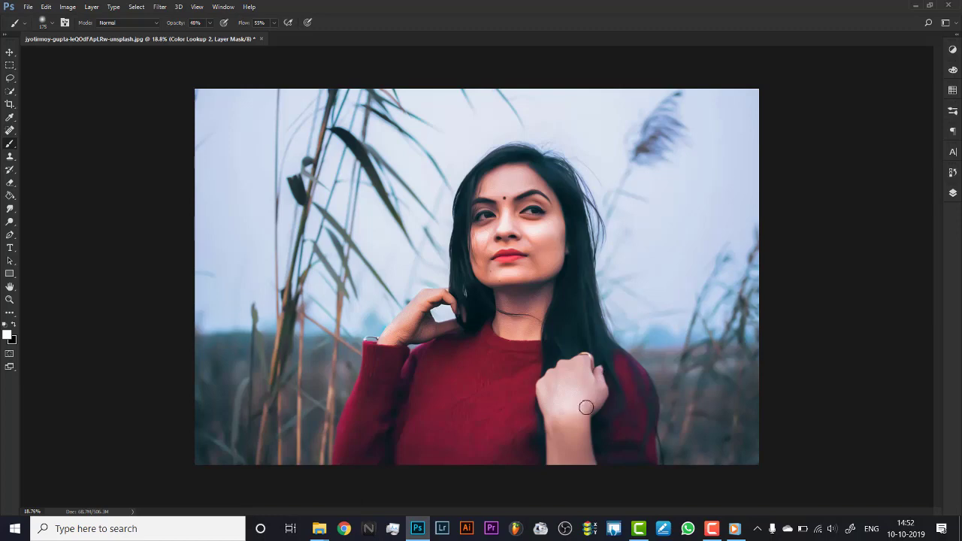
key("bracketright")
key("bracketright")
key("bracketright")
key("bracketright")
key("bracketright")
key("x")
key("[")
key("[")
key("[")
key("x")
key("bracketright")
key("bracketright")
key("bracketright")
mouse_move(512, 267)
left_mouse_down()
mouse_move(503, 257)
mouse_move(520, 257)
left_mouse_up()
Step: Paint black over the lips on the top Color Lookup mask with a much smaller brush
key("z")
left_click_drag(518, 246, 520, 248)
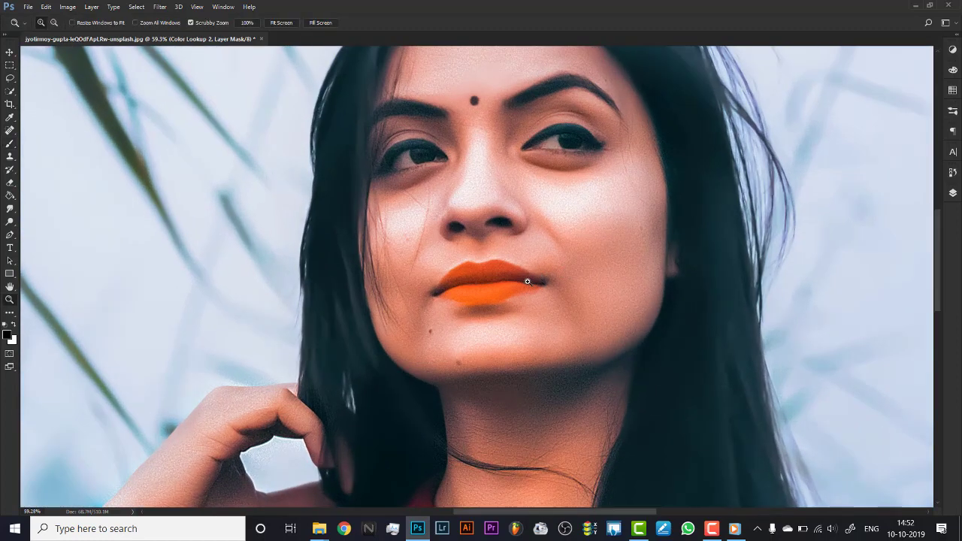
key("b")
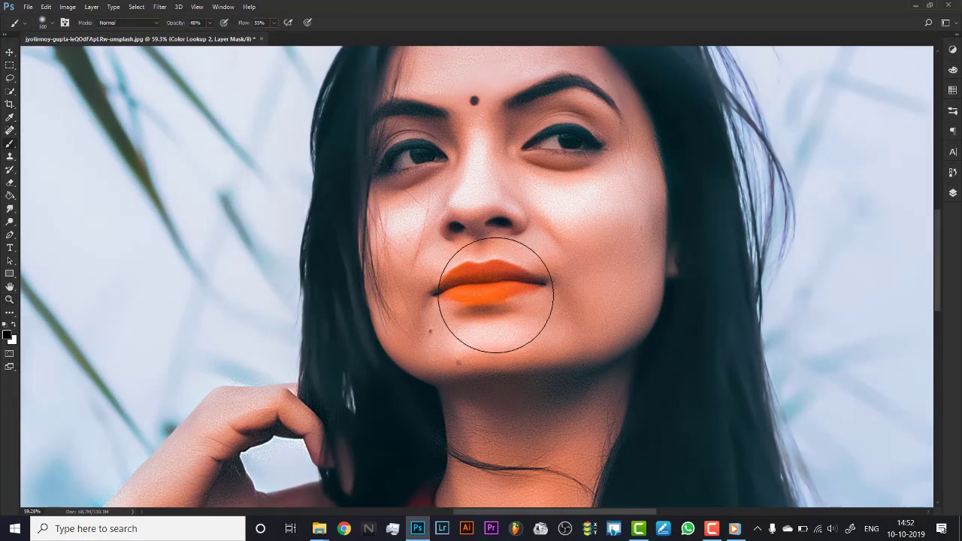
key("bracketleft")
key("bracketleft")
key("bracketleft")
key("bracketleft")
key("bracketleft")
key("bracketleft")
key("bracketleft")
mouse_move(467, 285)
left_mouse_down()
mouse_move(494, 293)
mouse_move(464, 294)
mouse_move(476, 275)
mouse_move(453, 276)
mouse_move(463, 283)
mouse_move(458, 298)
mouse_move(496, 297)
mouse_move(523, 282)
mouse_move(462, 276)
mouse_move(459, 292)
mouse_move(484, 297)
mouse_move(467, 298)
mouse_move(530, 289)
mouse_move(459, 293)
mouse_move(497, 285)
left_mouse_up()
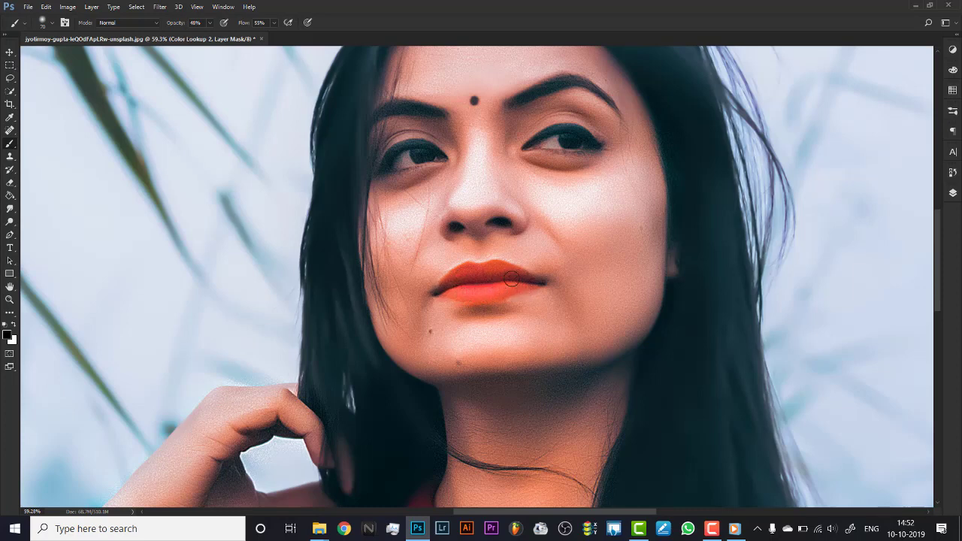
Step: Compare the portrait with and without the top Color Lookup layer and reduce that layer's opacity to 52%
left_click(952, 193)
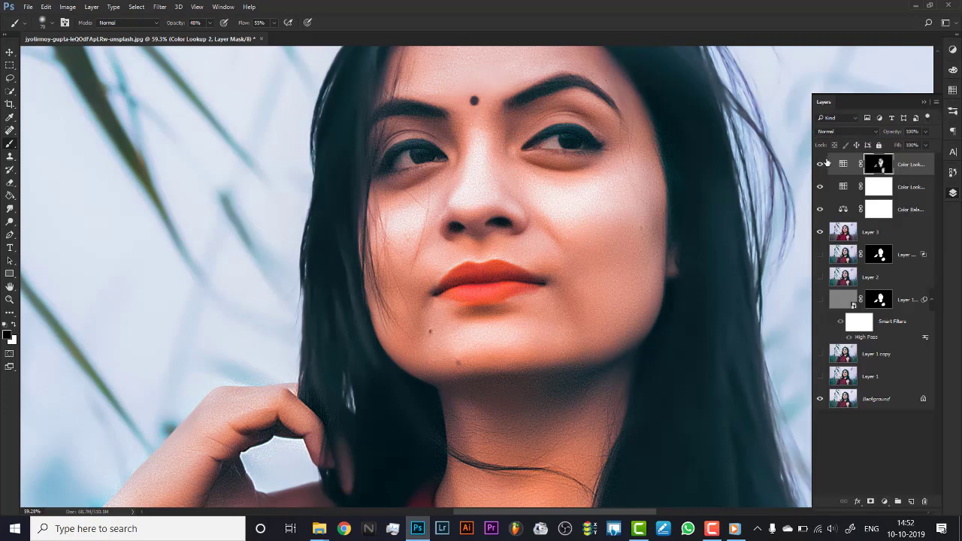
left_click(819, 164)
left_click(819, 164)
key("z")
left_click_drag(613, 219, 563, 223)
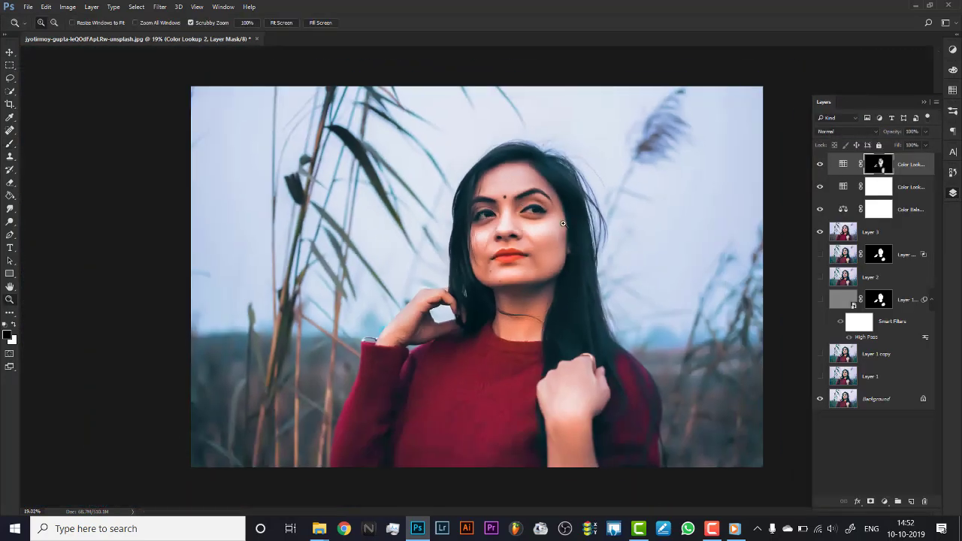
scroll(558, 230, "up", 1)
left_click(820, 165)
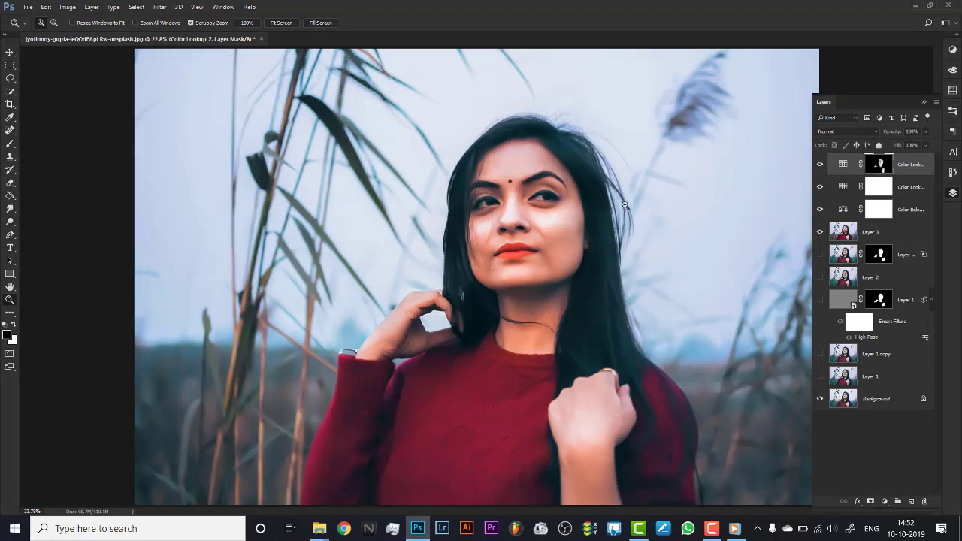
scroll(658, 188, "down", 7)
left_click_drag(895, 133, 880, 133)
left_click(820, 166)
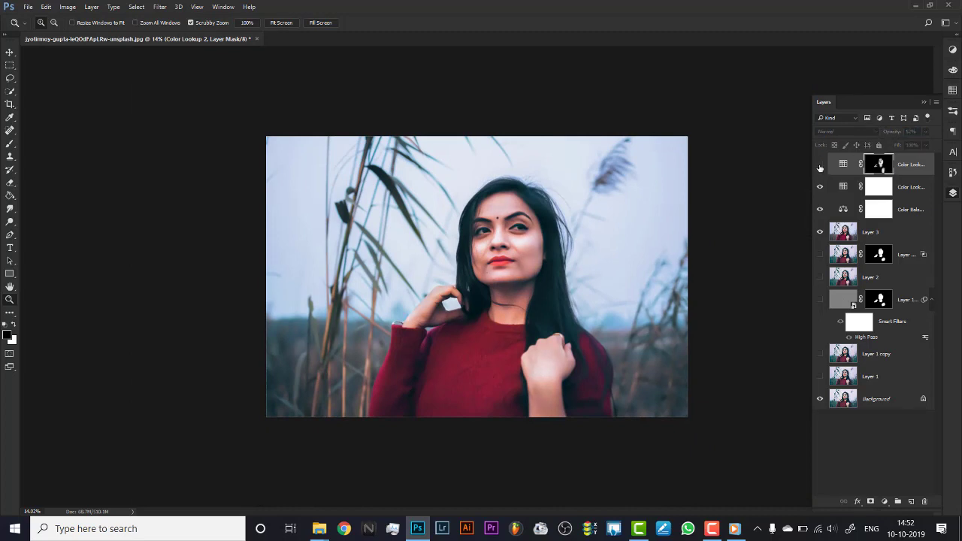
left_click(821, 166)
left_click_drag(525, 260, 545, 265)
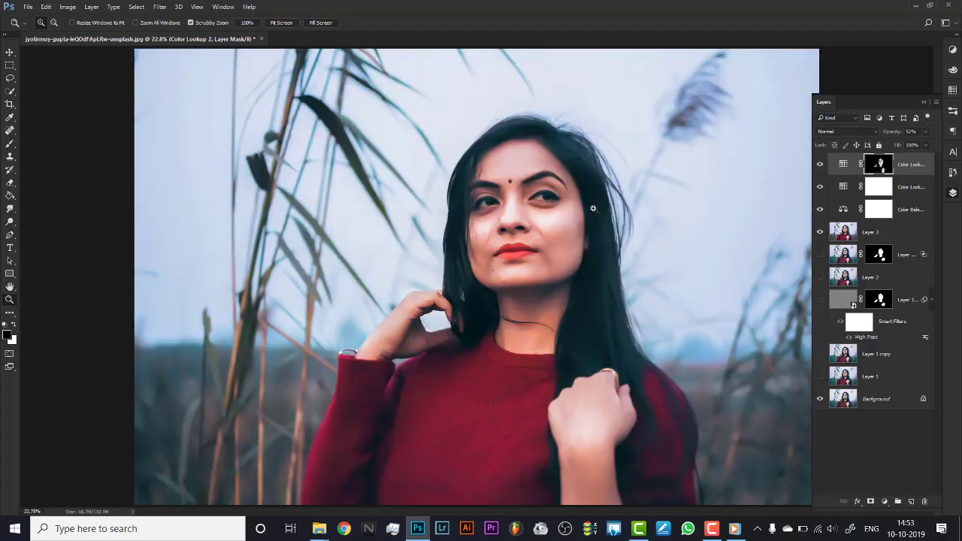
Step: Stamp all visible layers onto a new top layer, hide the layers between it and the Background, and compare it with the original
left_click(912, 504)
key("x")
key("ctrl+alt+shift+e")
left_click_drag(821, 186, 818, 254)
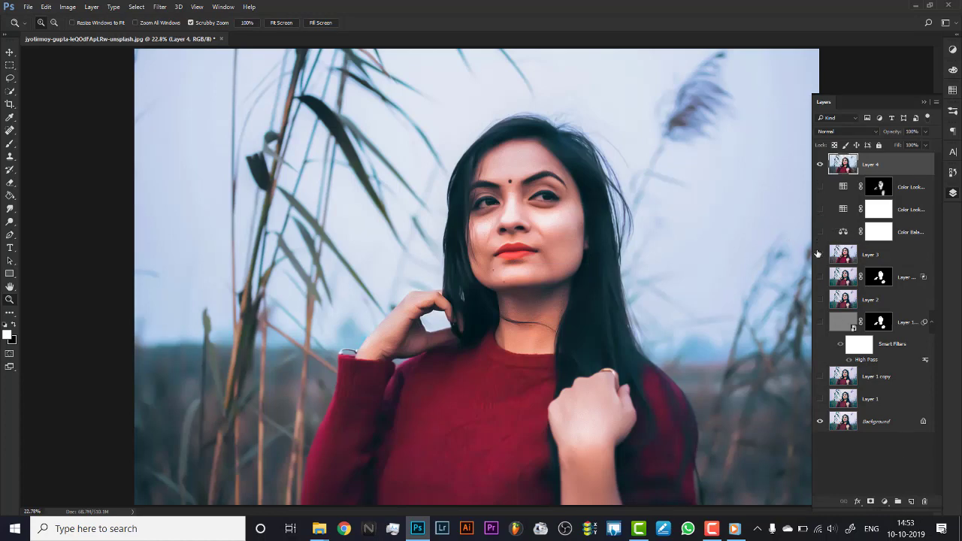
left_click(820, 165)
left_click(820, 164)
left_click(820, 166)
left_click(821, 166)
Step: Add a Curves adjustment layer with the midtones raised to brighten the image, and invert its mask to black
left_click(886, 503)
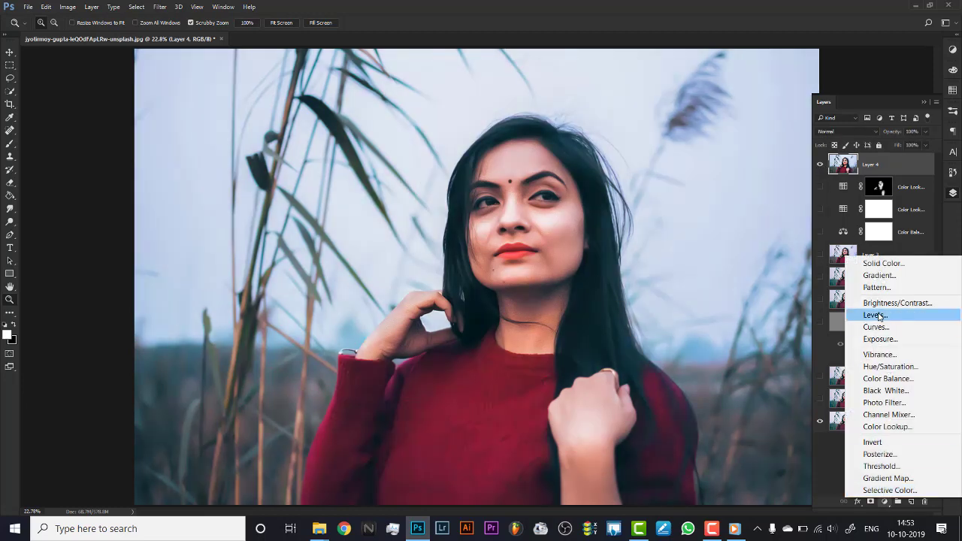
left_click(878, 328)
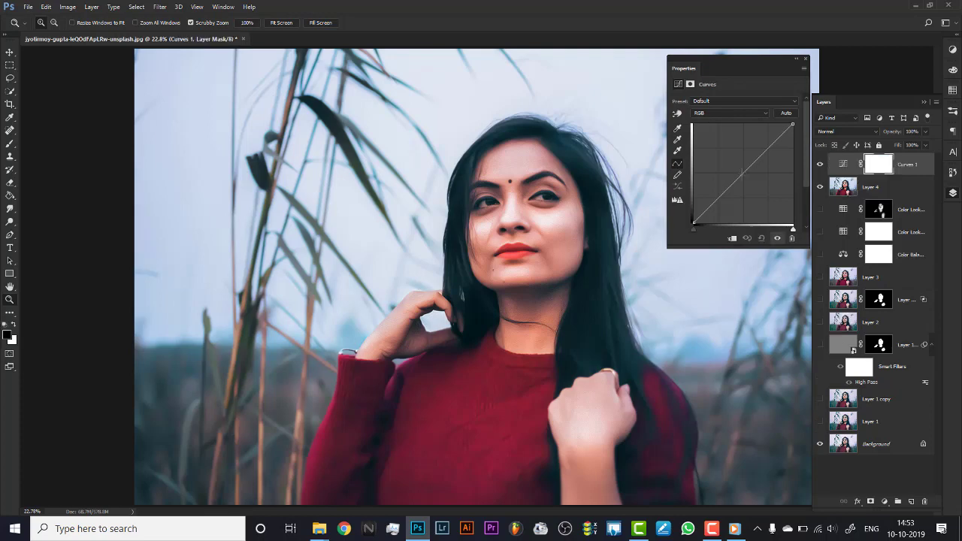
left_click_drag(735, 183, 730, 165)
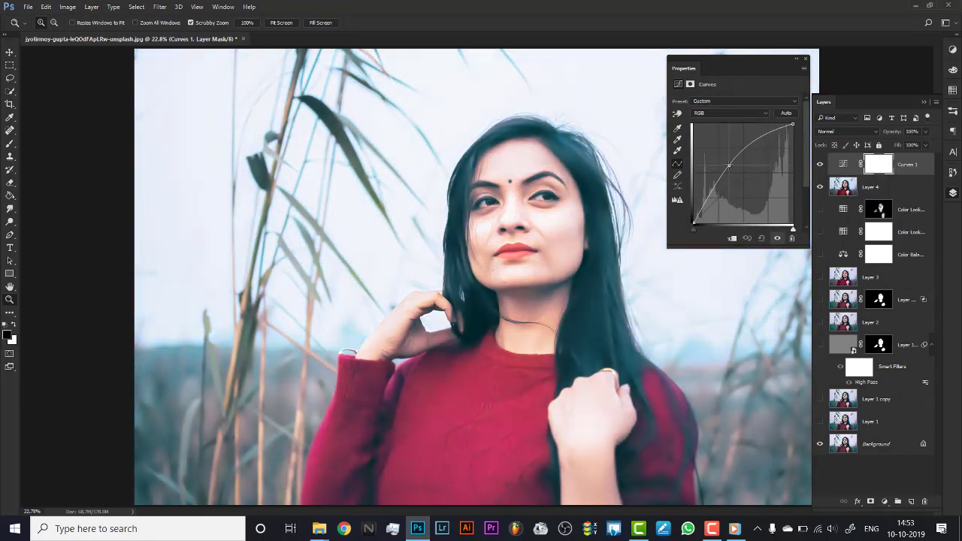
left_click(808, 58)
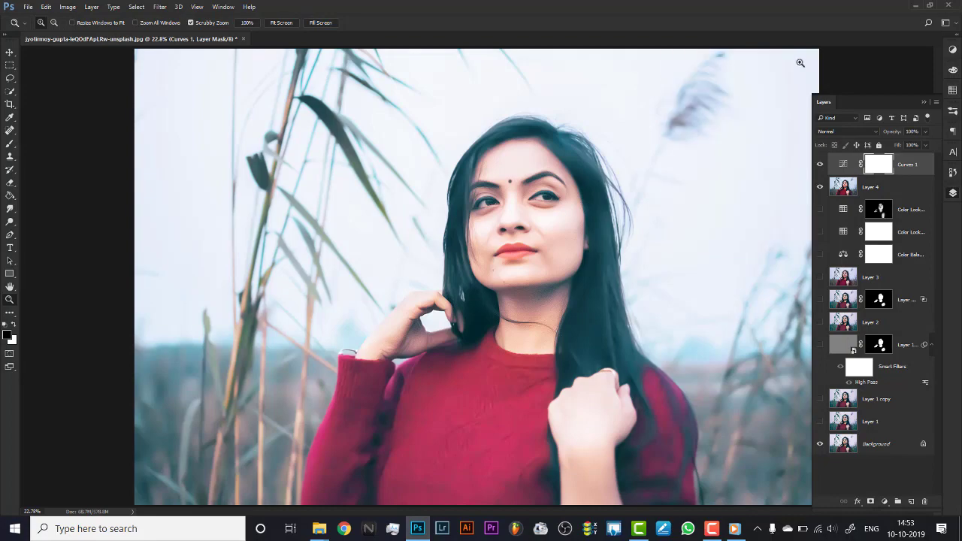
key("ctrl+i")
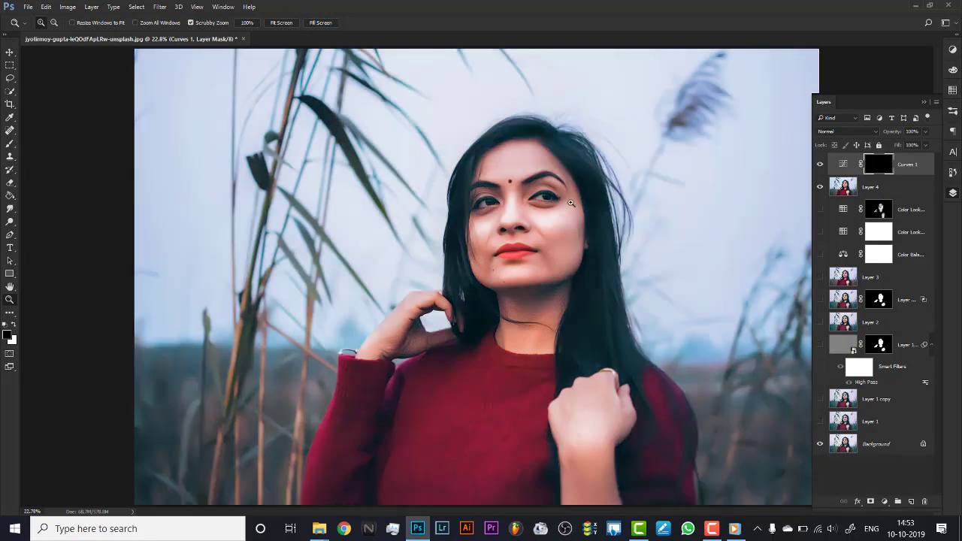
Step: Paint white over the irises and whites of both eyes on the Curves mask with a very small brush
left_click_drag(561, 199, 662, 202)
key("b")
key("bracketleft")
key("bracketleft")
key("bracketleft")
key("x")
key("bracketleft")
key("bracketleft")
left_click_drag(523, 217, 520, 212)
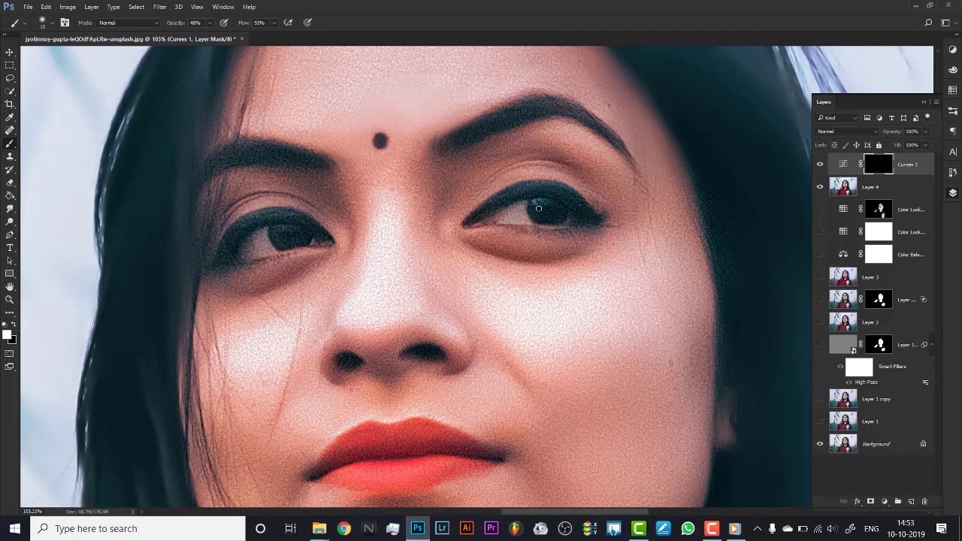
mouse_move(510, 214)
left_mouse_down()
mouse_move(499, 217)
mouse_move(522, 217)
mouse_move(495, 220)
left_mouse_up()
mouse_move(271, 236)
left_mouse_down()
mouse_move(260, 255)
mouse_move(280, 244)
mouse_move(264, 246)
mouse_move(283, 226)
mouse_move(324, 230)
left_mouse_up()
key("x")
key("x")
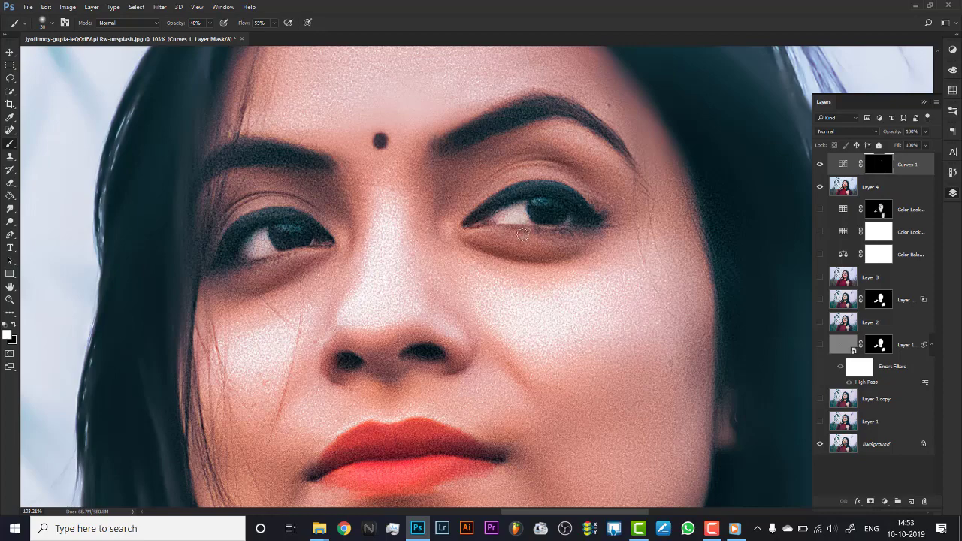
Step: Paint white along the outer edge of the upper lip on the Curves mask with a smaller brush
key("z")
left_click_drag(523, 235, 445, 207)
left_click_drag(483, 272, 496, 263)
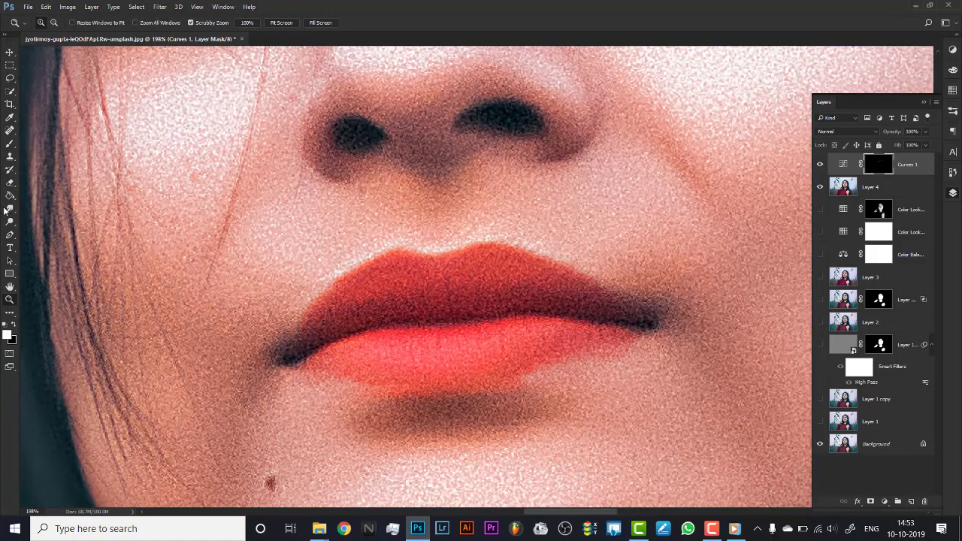
key("b")
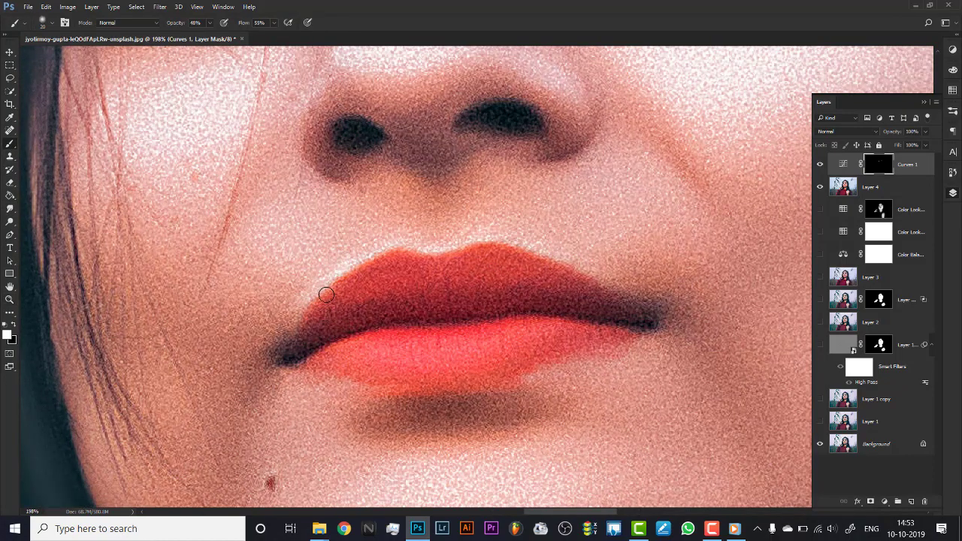
key("bracketleft")
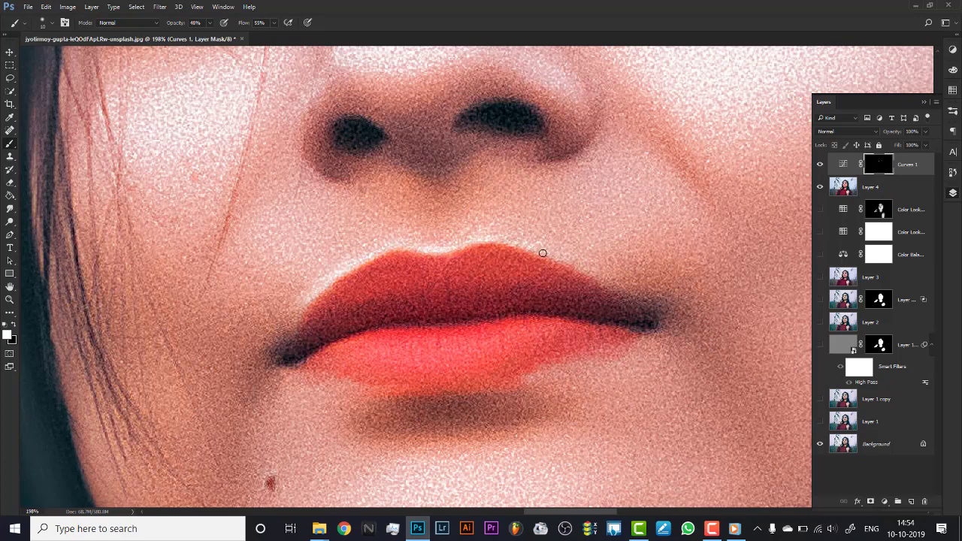
Step: Paint white highlights over the lower lip and upper lip on the Curves mask with varied brush sizes
key("bracketright")
mouse_move(415, 350)
left_mouse_down()
mouse_move(400, 346)
mouse_move(428, 363)
mouse_move(488, 343)
mouse_move(393, 349)
left_mouse_up()
key("bracketleft")
key("bracketleft")
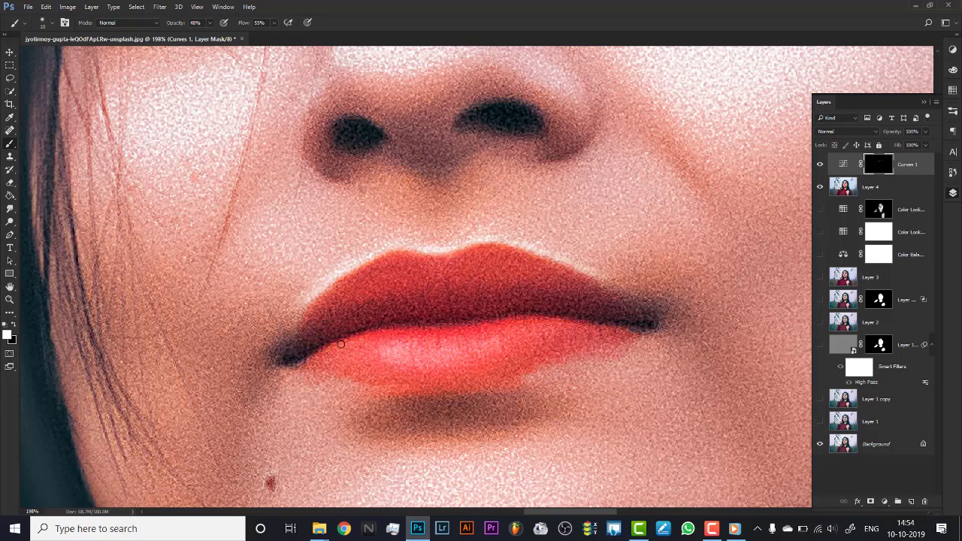
mouse_move(317, 355)
left_mouse_down()
mouse_move(407, 332)
mouse_move(531, 323)
mouse_move(564, 335)
left_mouse_up()
key("bracketright")
key("bracketright")
mouse_move(401, 376)
left_mouse_down()
mouse_move(389, 353)
mouse_move(485, 345)
left_mouse_up()
mouse_move(439, 275)
left_mouse_down()
mouse_move(451, 258)
mouse_move(399, 263)
mouse_move(311, 306)
left_mouse_up()
mouse_move(451, 258)
left_mouse_down()
mouse_move(477, 248)
mouse_move(555, 264)
left_mouse_up()
key("z")
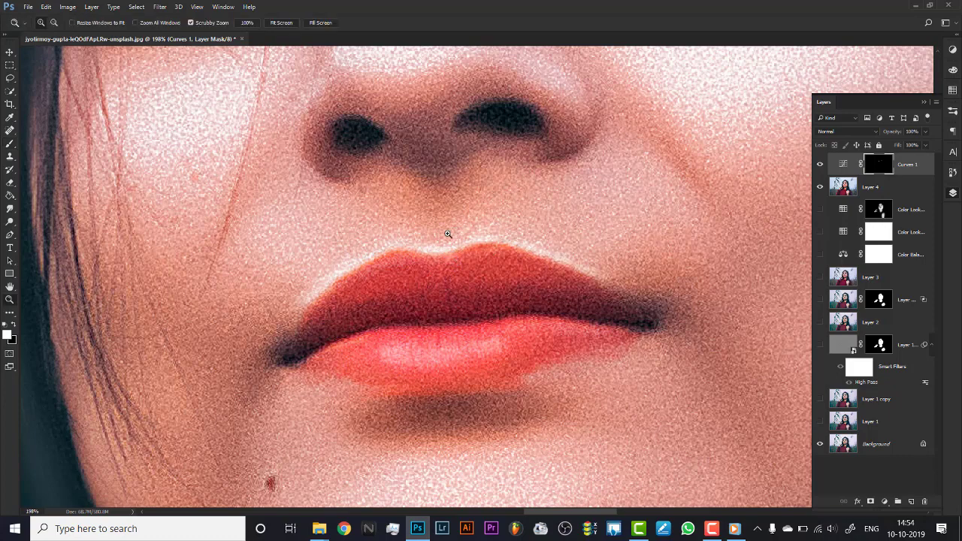
left_click_drag(454, 234, 398, 234)
left_click(490, 222, "alt")
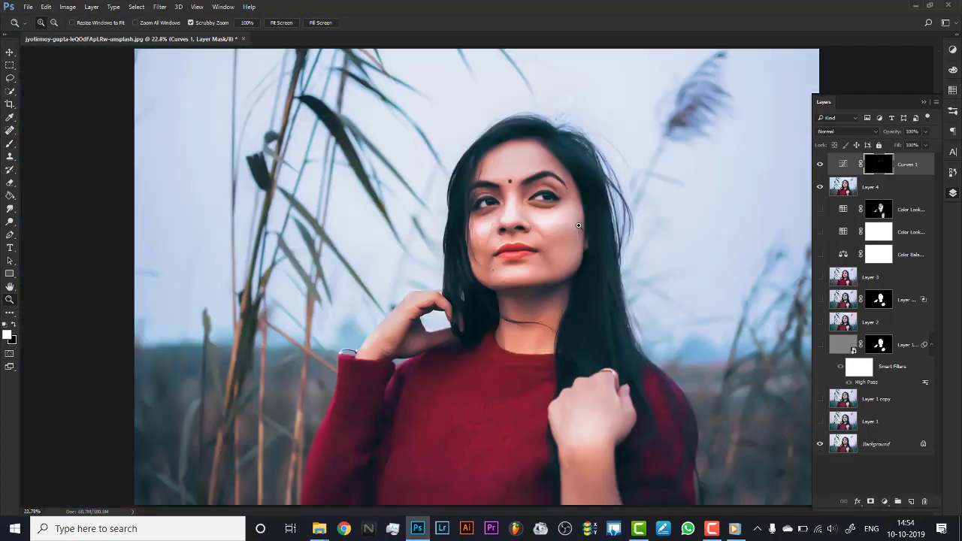
Step: Soften the highlight along the upper lip's outer edge by painting black on the Curves mask with a larger brush
left_click_drag(535, 234, 596, 234)
left_click_drag(461, 273, 475, 265)
key("b")
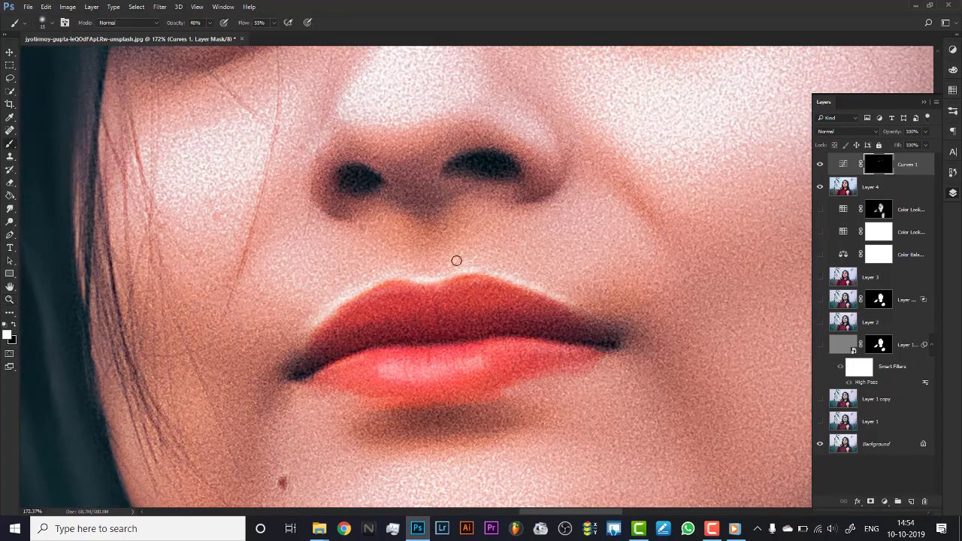
key("x")
key("bracketright")
key("bracketright")
key("bracketright")
left_click_drag(331, 291, 312, 304)
key("z")
left_click_drag(491, 262, 402, 246)
right_click(468, 246)
left_click(512, 253)
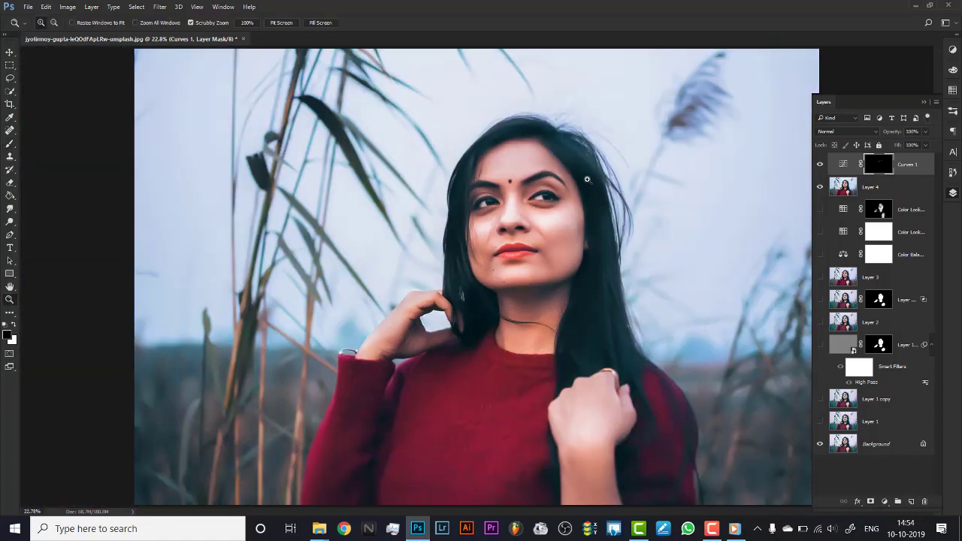
Step: Compare the portrait with and without the Curves layer, checking the lip highlights close up and in the full image
left_click(820, 164)
left_click(820, 164)
left_click(819, 165)
left_click_drag(508, 244, 568, 245)
key("b")
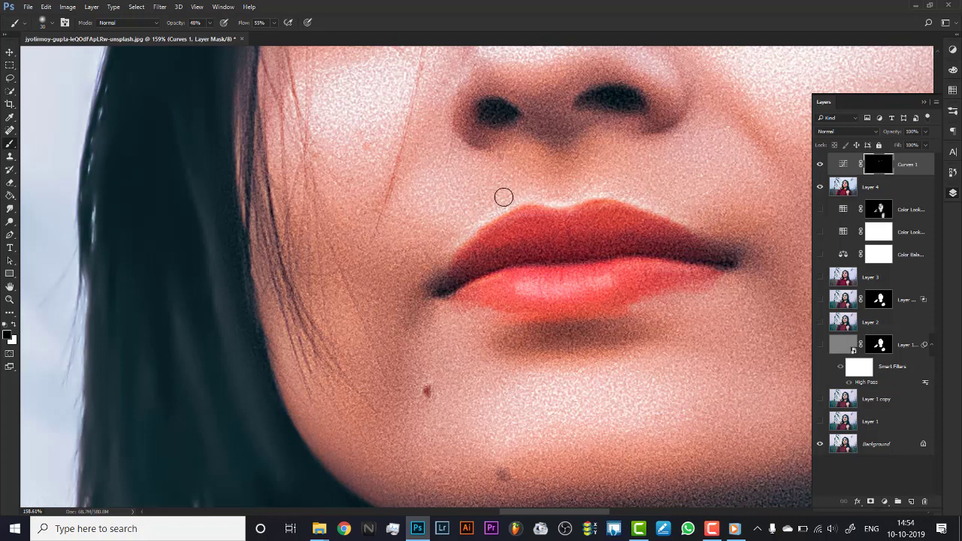
key("z")
left_click_drag(443, 248, 335, 249)
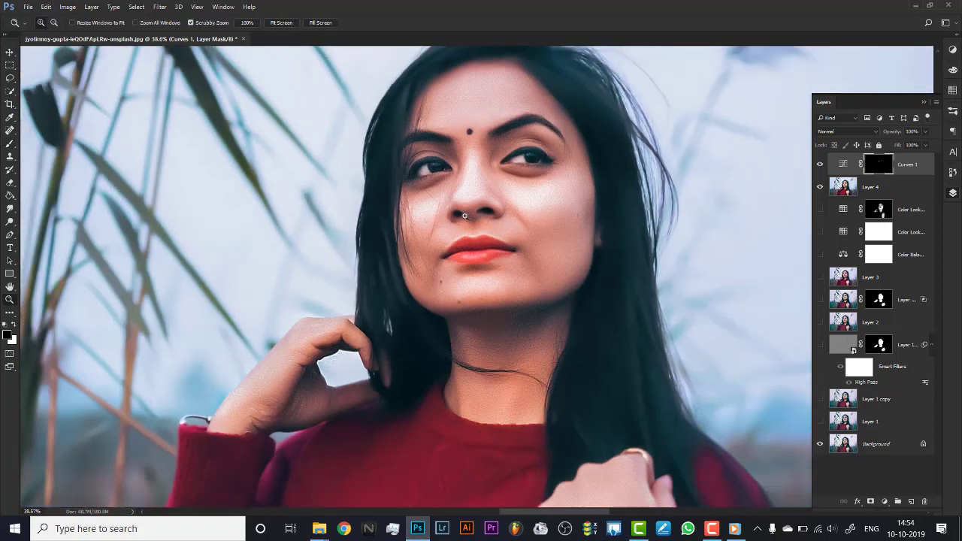
right_click(505, 203)
left_click(535, 212)
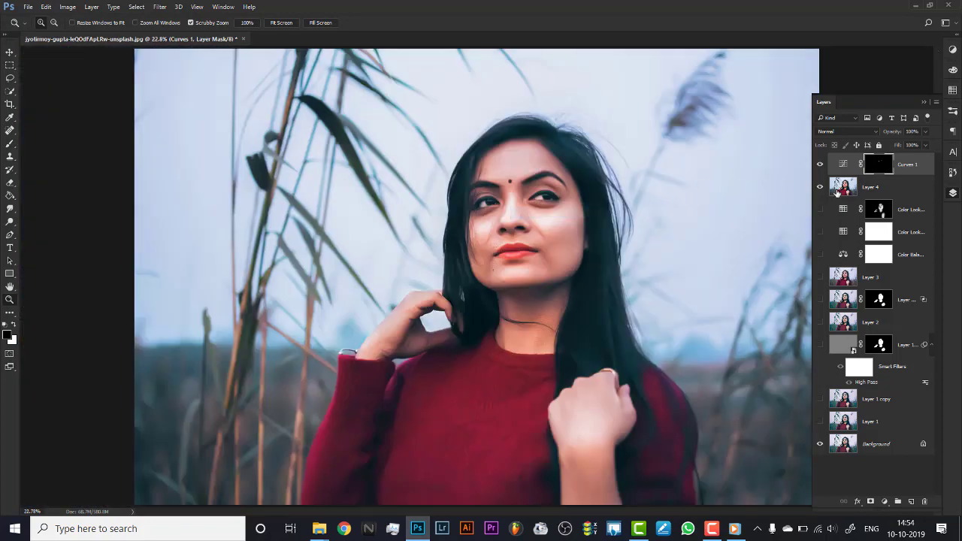
left_click(820, 165)
left_click(820, 164)
left_click(821, 164)
left_click(821, 164)
left_click(820, 165)
left_click(819, 166)
Step: Examine the brightened lips and eyes close up and in the full image
left_click_drag(515, 260, 564, 238)
key("b")
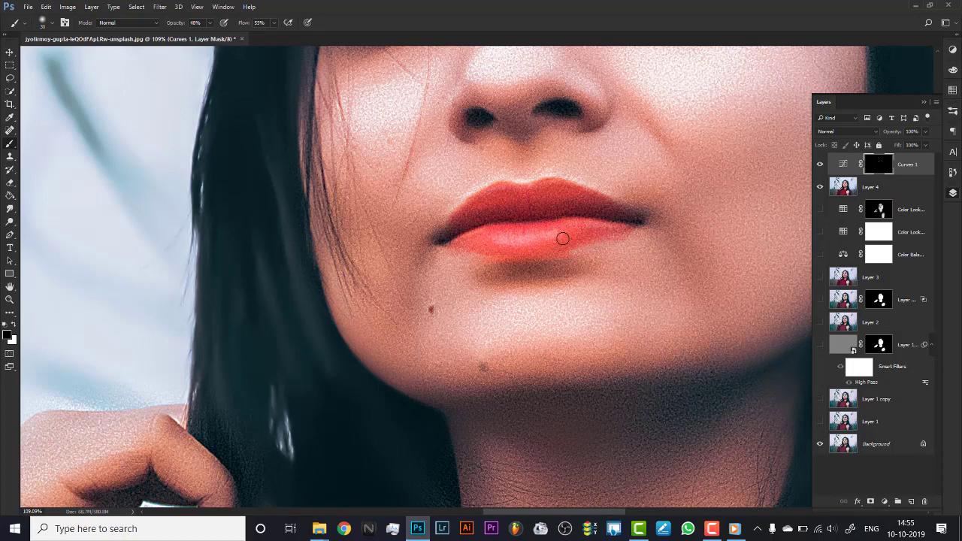
key("z")
key("ctrl+0")
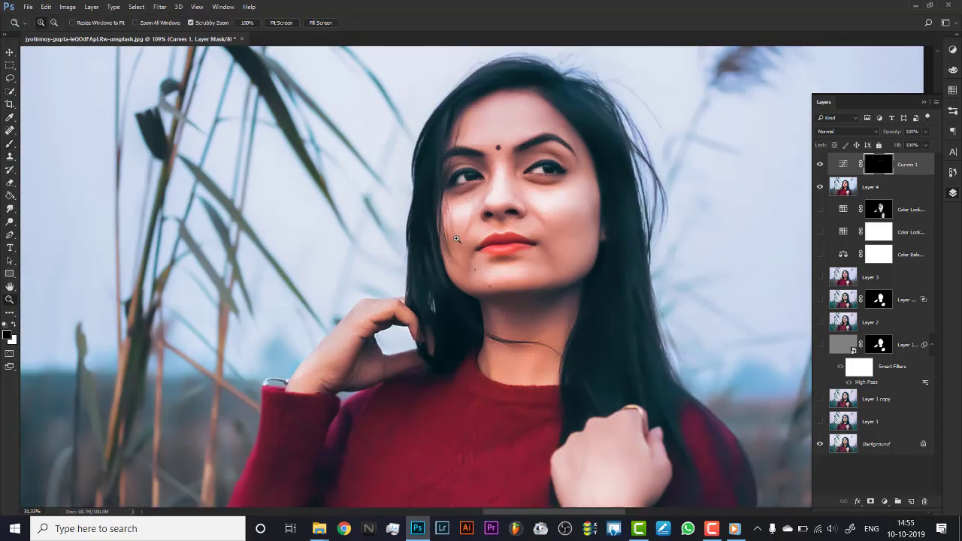
right_click(536, 224)
left_click(536, 223)
mouse_move(530, 186)
left_mouse_down()
mouse_move(560, 211)
mouse_move(535, 195)
left_mouse_up()
left_click_drag(613, 173, 639, 190)
left_click_drag(593, 192, 560, 194)
right_click(564, 199)
left_click(584, 206)
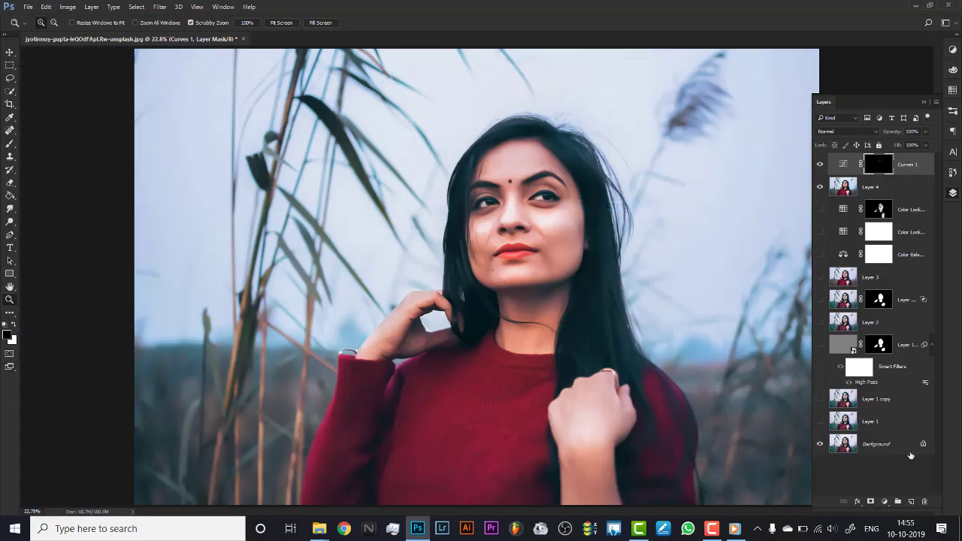
Step: Stamp the visible layers onto another new top layer, hide Curves 1 and Layer 4, and compare the result with the Background
left_click(912, 502)
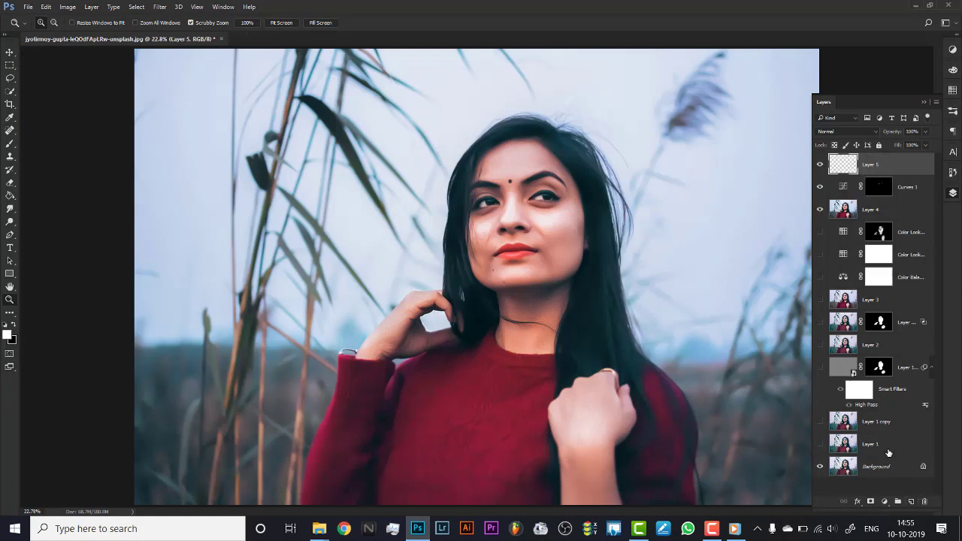
key("ctrl+shift+alt+e")
left_click_drag(821, 186, 820, 218)
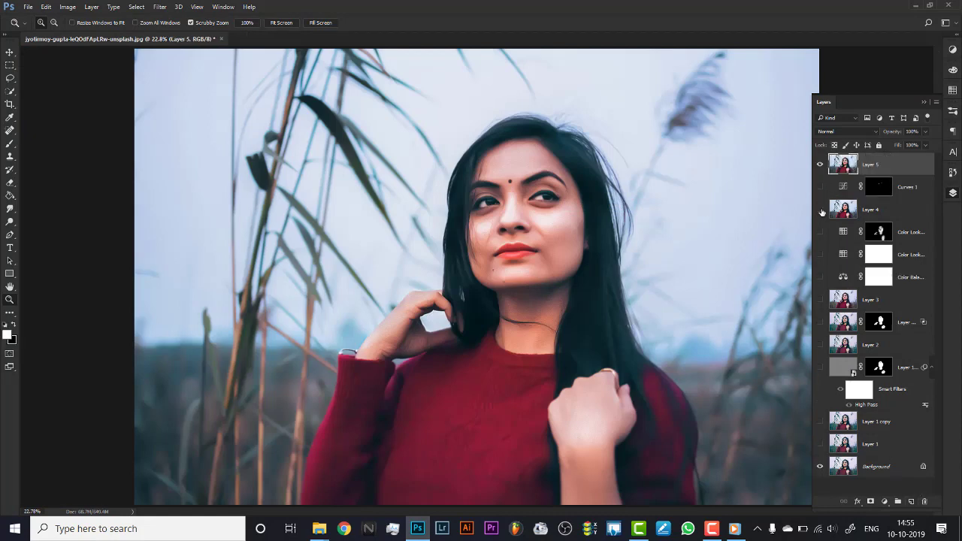
left_click(820, 165)
left_click(820, 164)
left_click(820, 164)
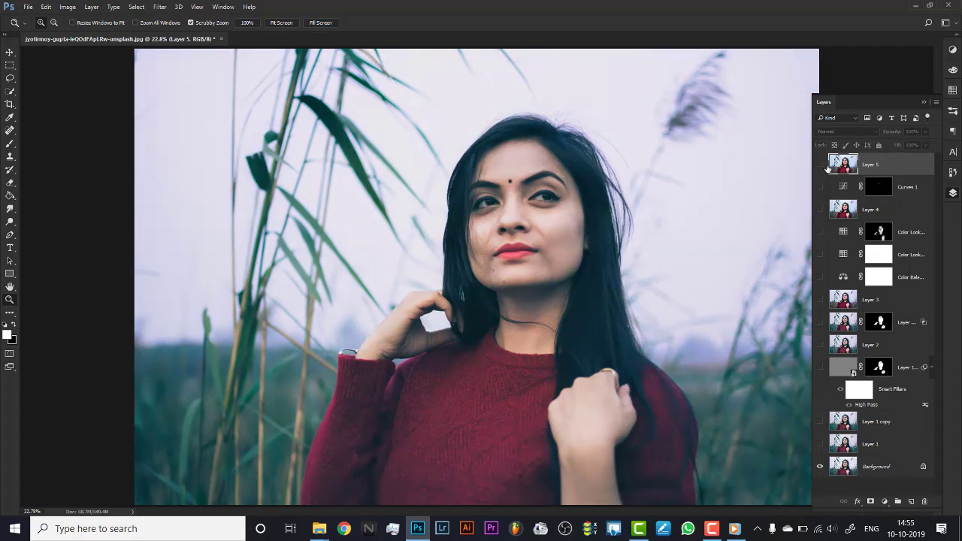
left_click(820, 165)
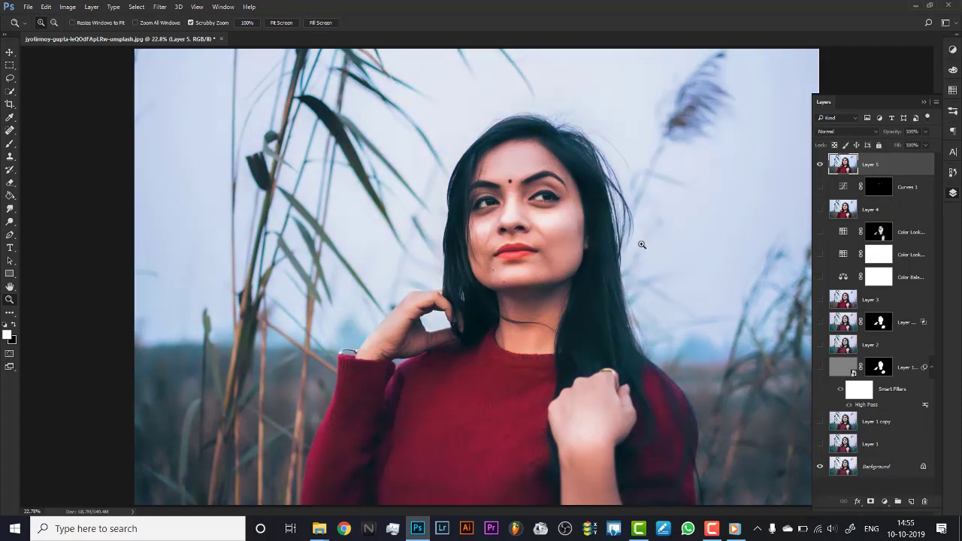
Step: Add a Vibrance adjustment layer above Layer 5 with Vibrance +5 and Saturation +2
left_click(886, 502)
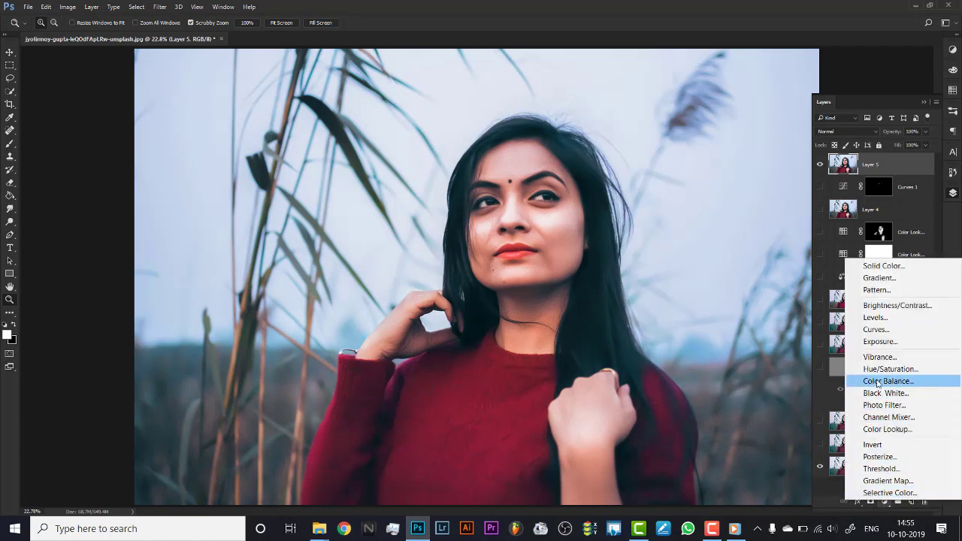
left_click(879, 357)
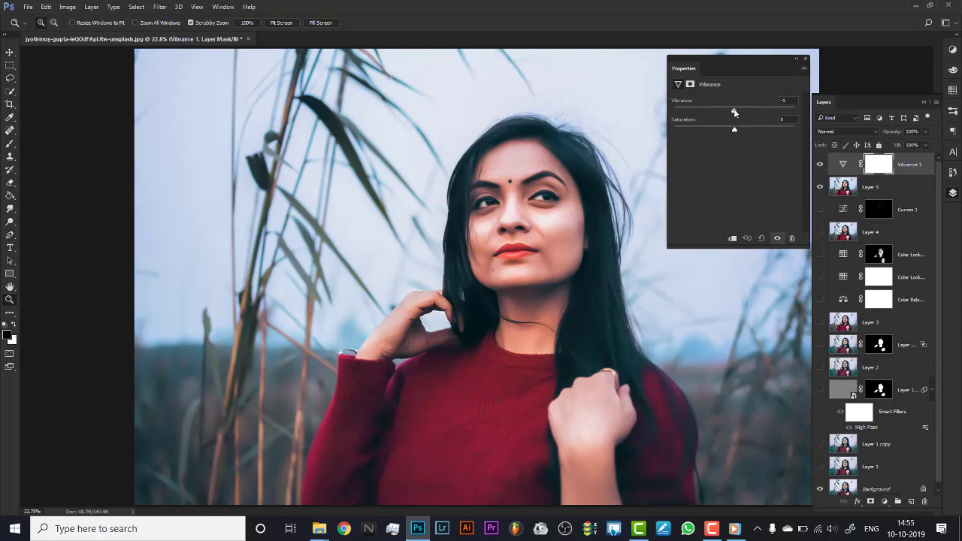
mouse_move(741, 111)
left_mouse_down()
mouse_move(726, 132)
mouse_move(734, 127)
left_mouse_up()
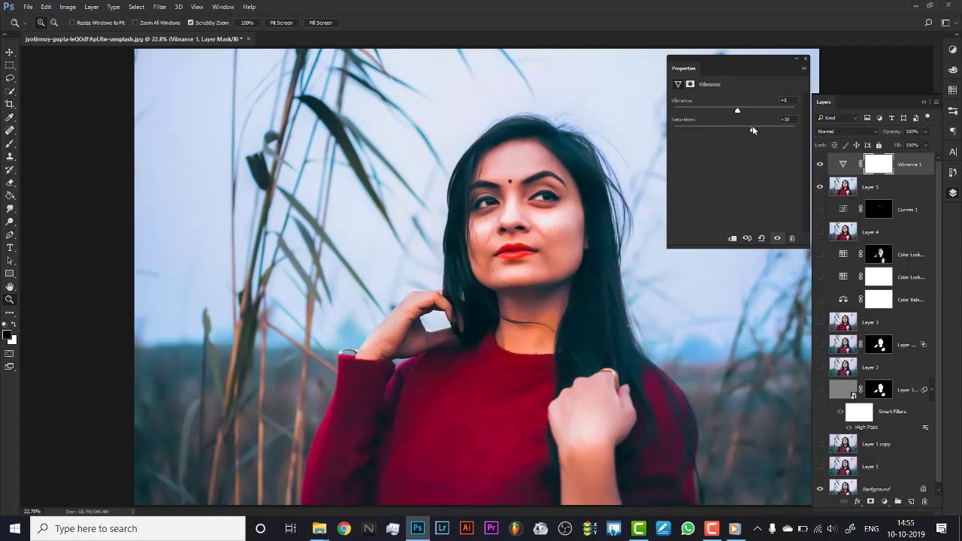
left_click_drag(737, 130, 736, 130)
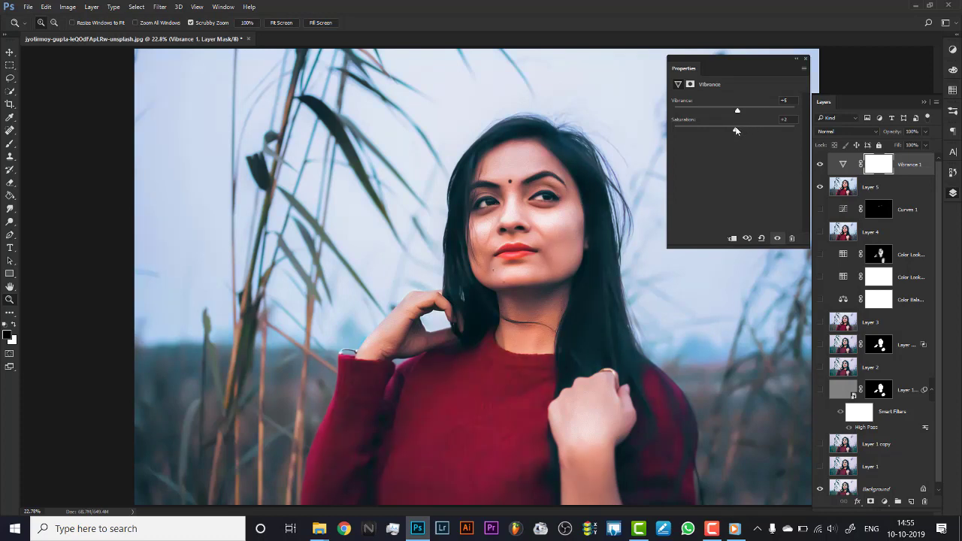
Step: Compare the portrait with and without the Vibrance layer, both in the full image and close up on the face
left_click(820, 165)
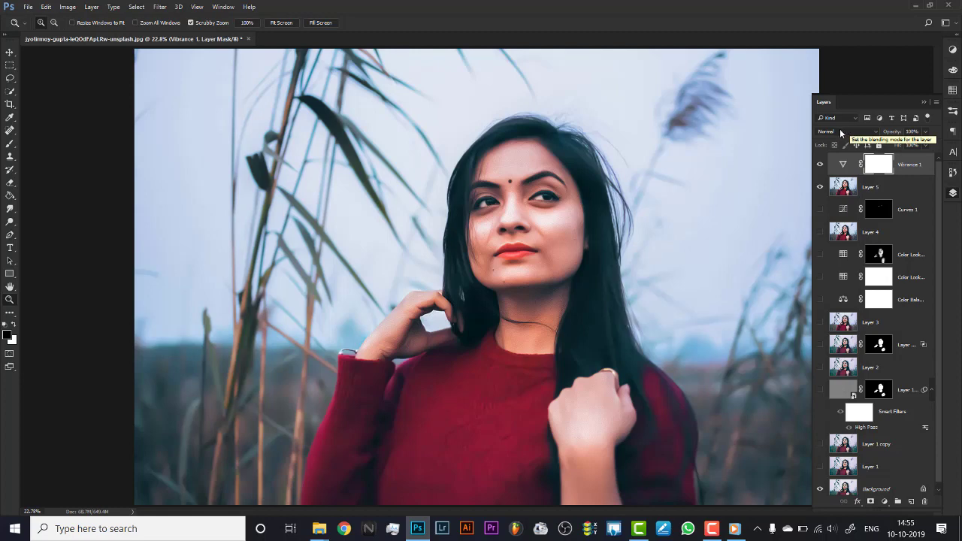
left_click(821, 169)
left_click(820, 166)
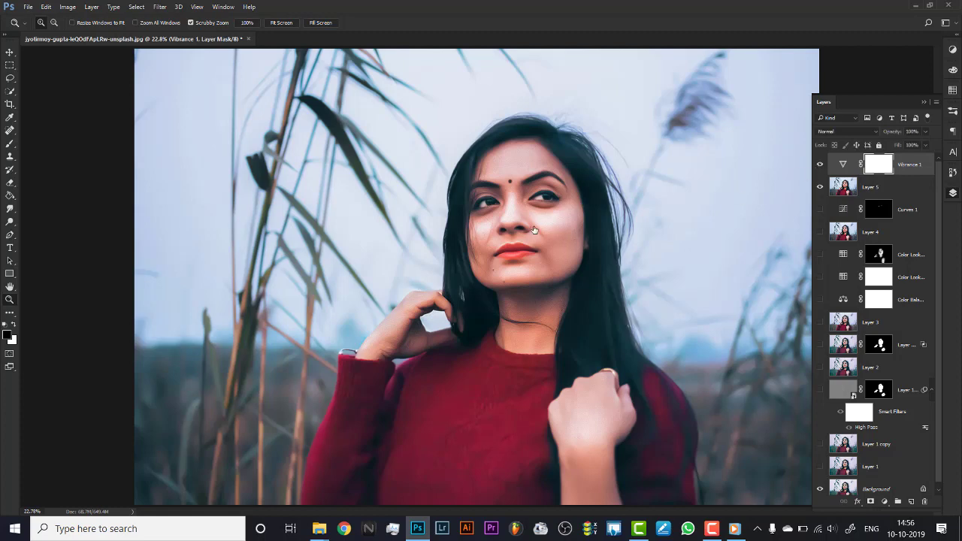
left_click_drag(535, 229, 581, 237)
left_click(820, 168)
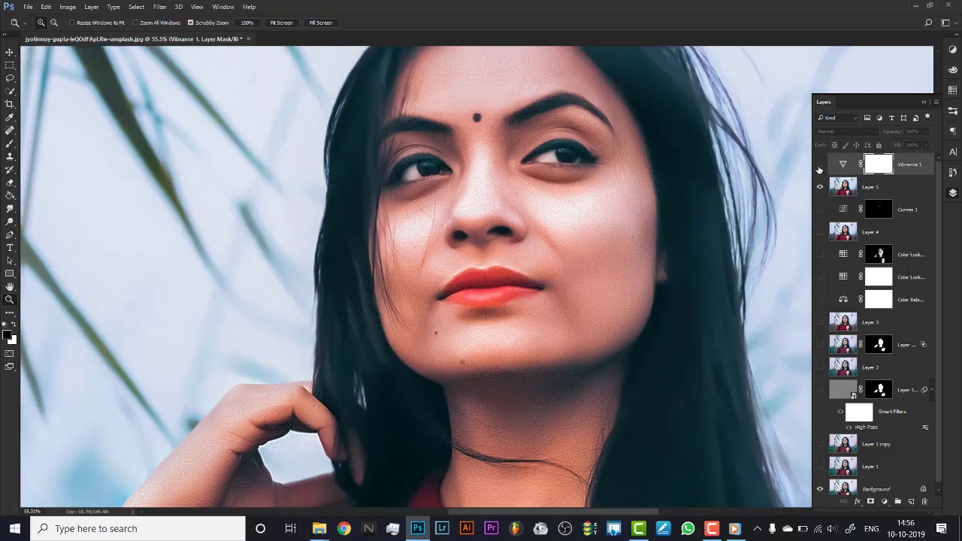
left_click(820, 167)
left_click(821, 167)
left_click(821, 167)
left_click(821, 167)
left_click_drag(573, 242, 554, 223)
right_click(564, 237)
left_click(593, 241)
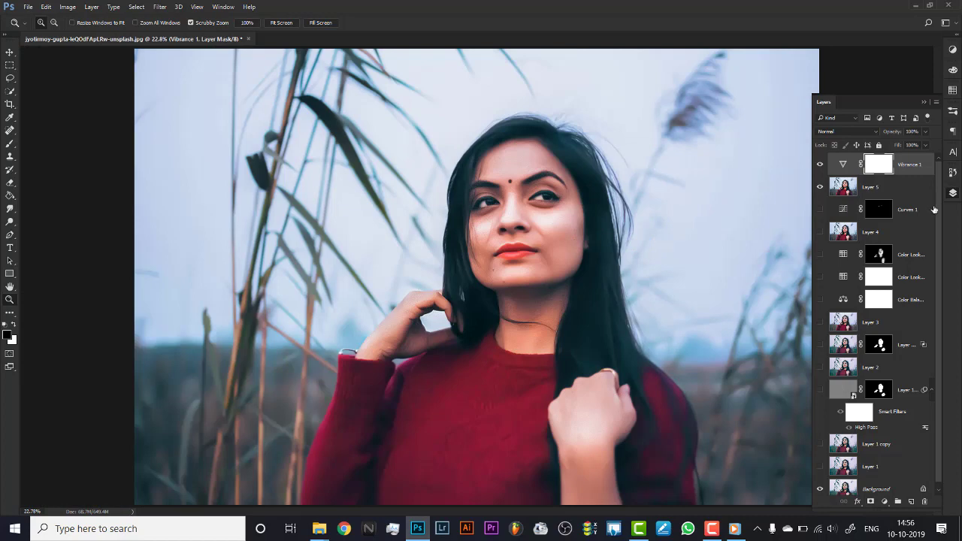
Step: Stamp the visible layers onto a new top layer and hide Vibrance 1 and Layer 5
left_click(912, 502)
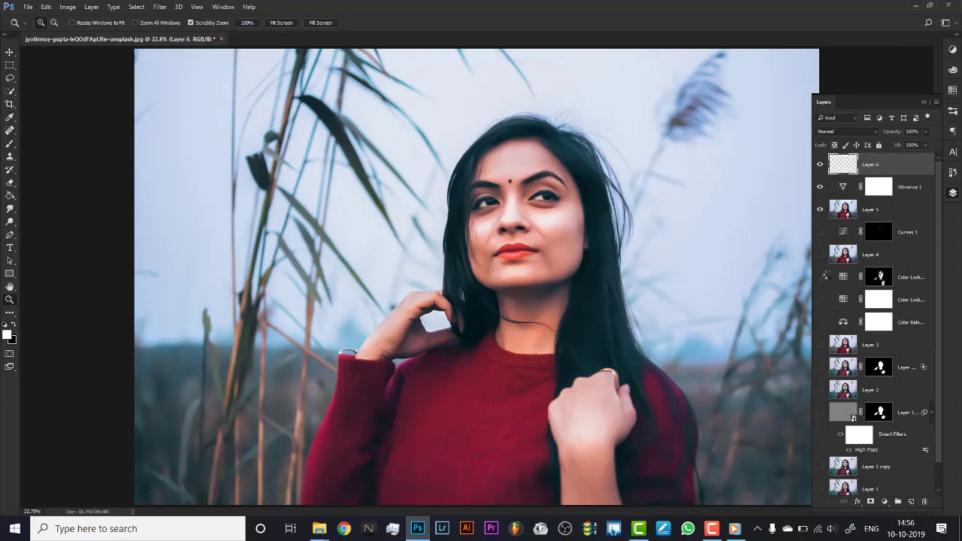
left_click_drag(820, 190, 819, 216)
Step: Add a Gradient Map adjustment layer with the Violet, Orange preset and set its blend mode to Soft Light
left_click(884, 502)
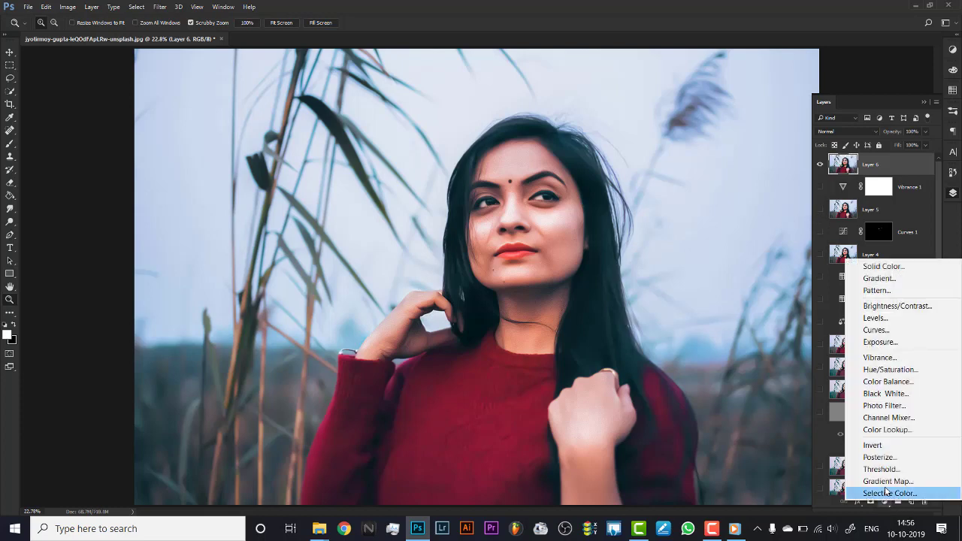
left_click(876, 481)
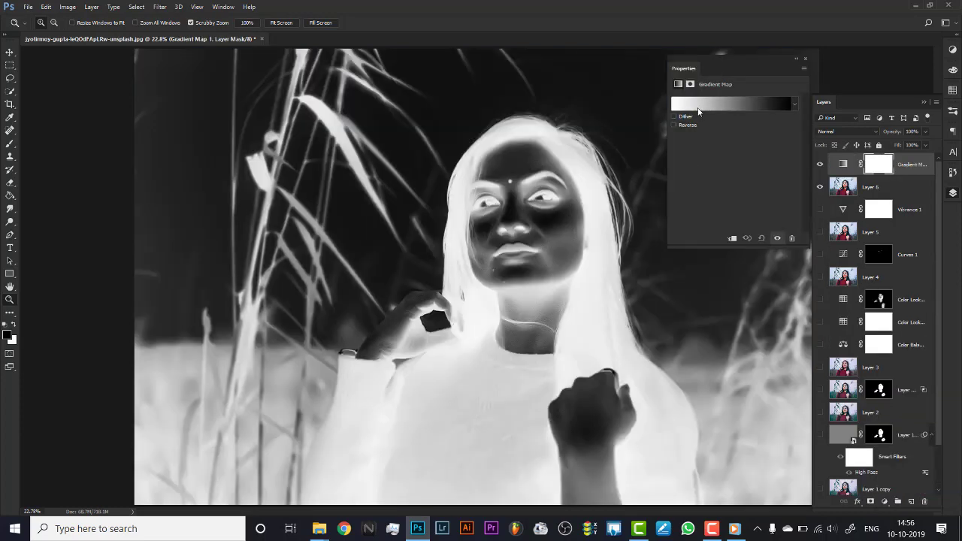
left_click(709, 103)
left_click(705, 152)
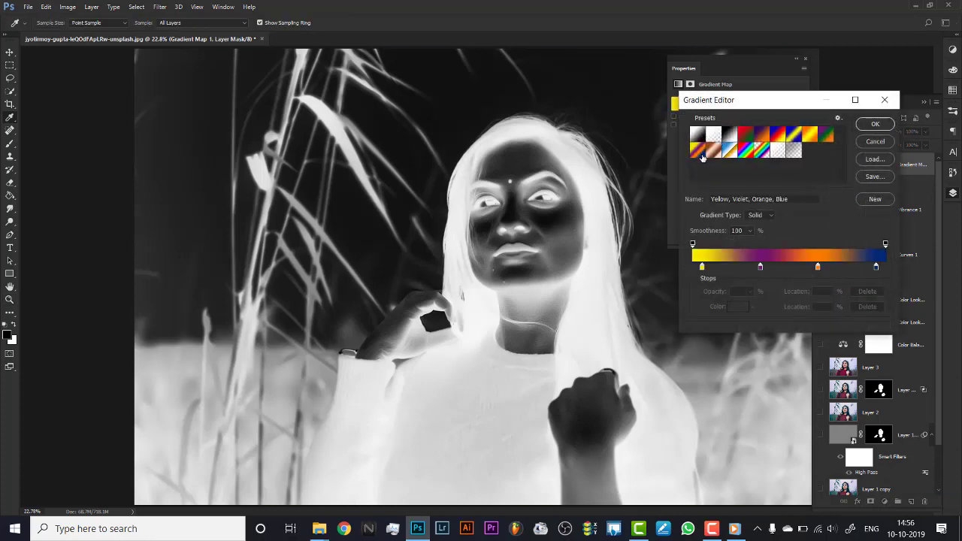
left_click(746, 138)
left_click(762, 138)
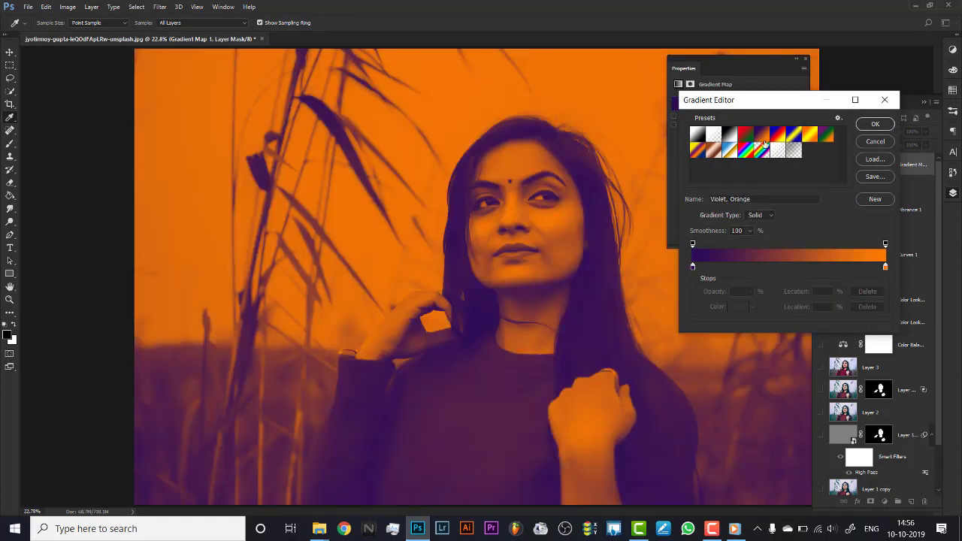
left_click(876, 124)
key("z")
left_click(846, 133)
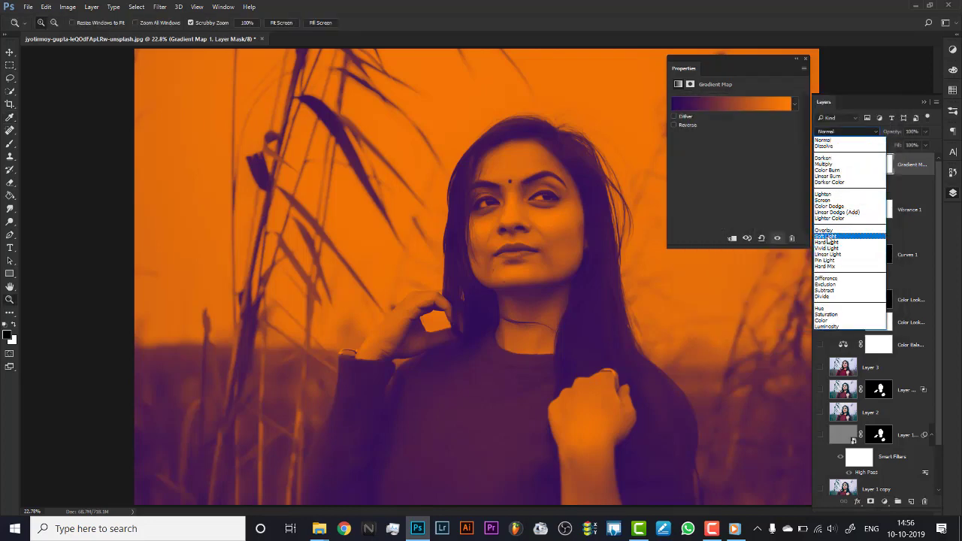
left_click(830, 236)
left_click_drag(639, 247, 599, 219)
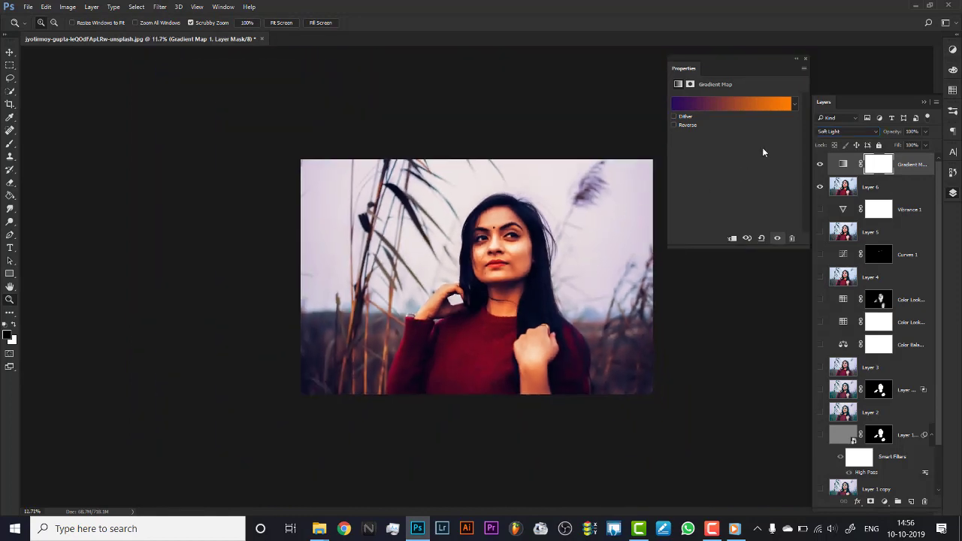
Step: Change the violet start stop of the Gradient Map's gradient to pale grey-violet b6b1be
left_click(716, 106)
left_click(692, 267)
left_click(735, 306)
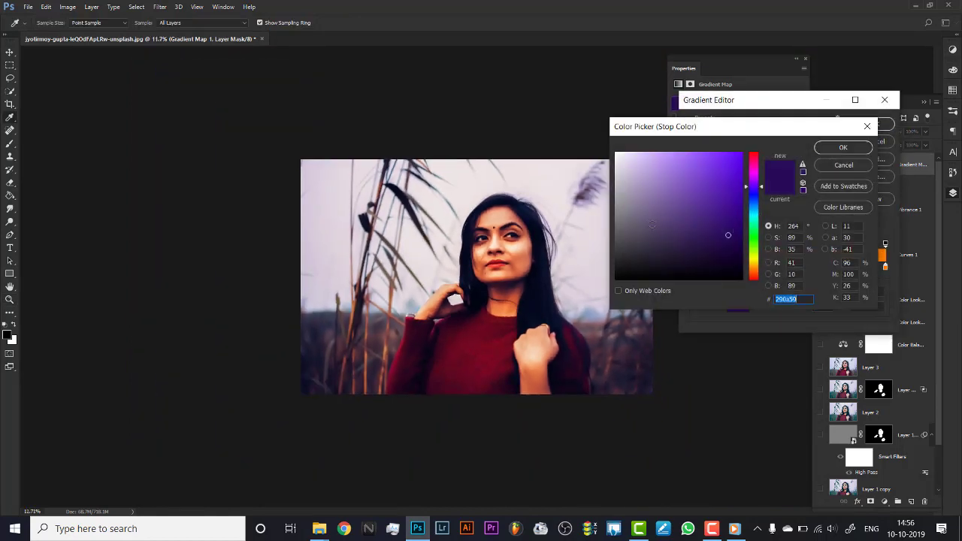
left_click_drag(637, 216, 625, 185)
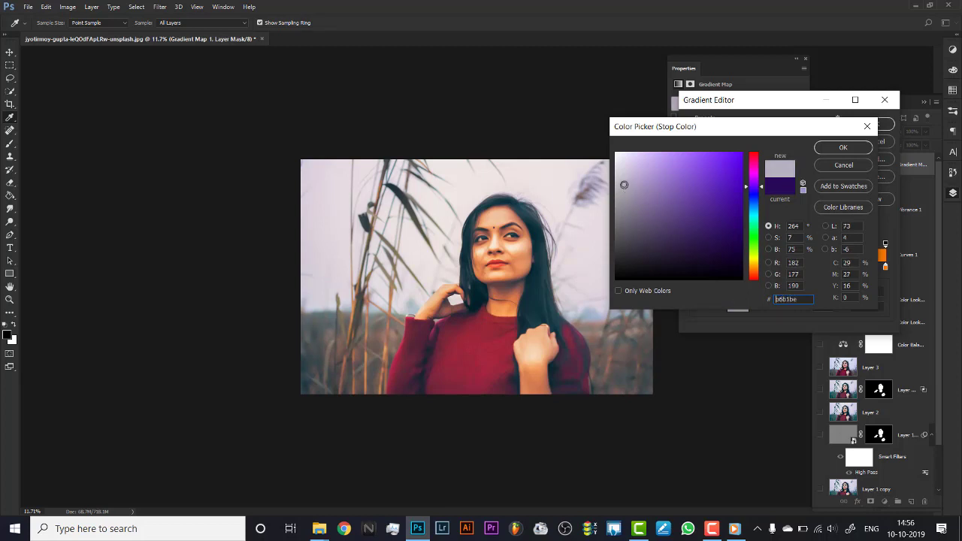
left_click(832, 149)
Step: Change the gradient's orange end stop to muted orange dda067 and accept the edited gradient
left_click(886, 269)
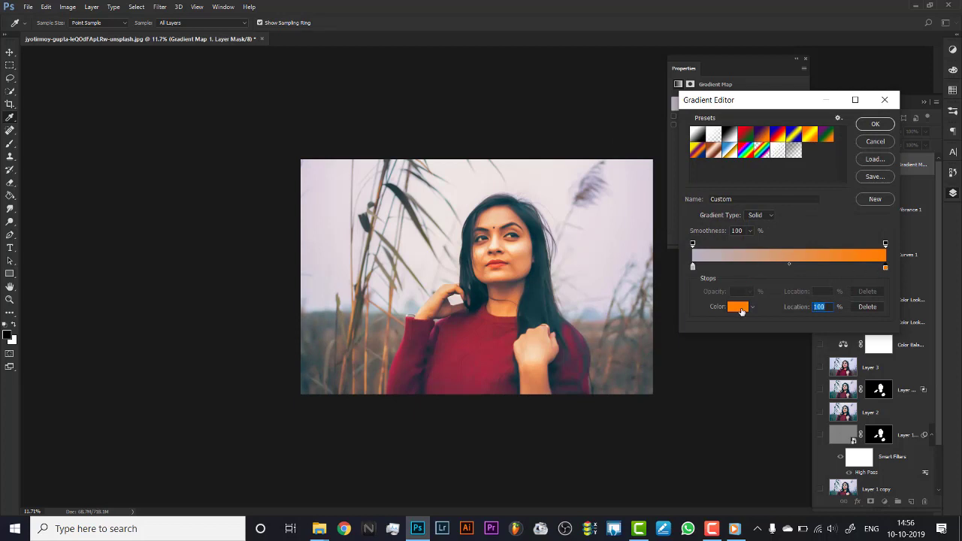
left_click(740, 308)
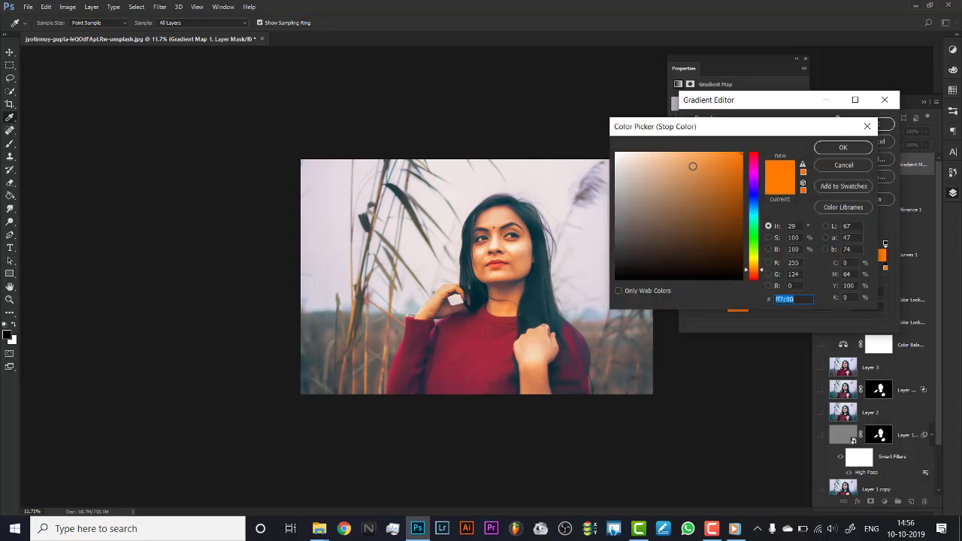
left_click(686, 162)
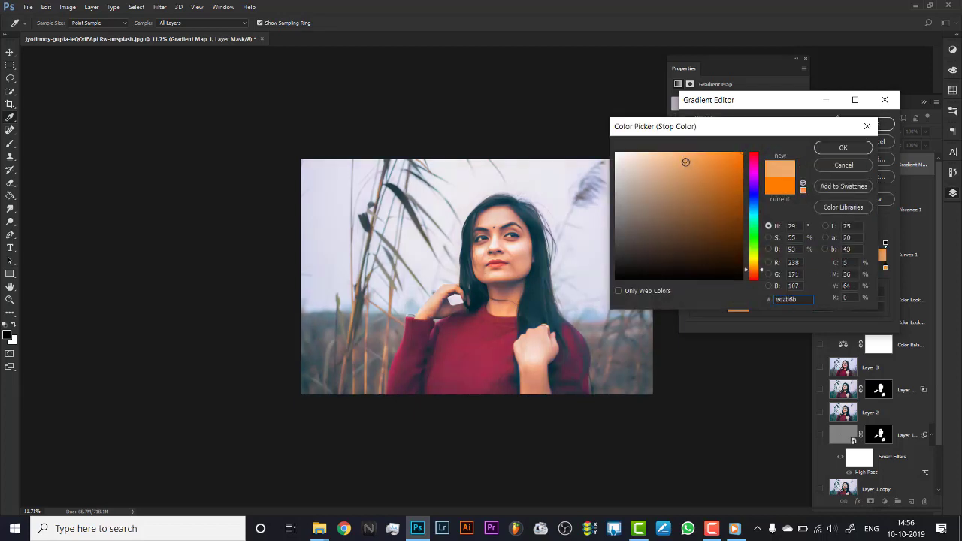
left_click(683, 168)
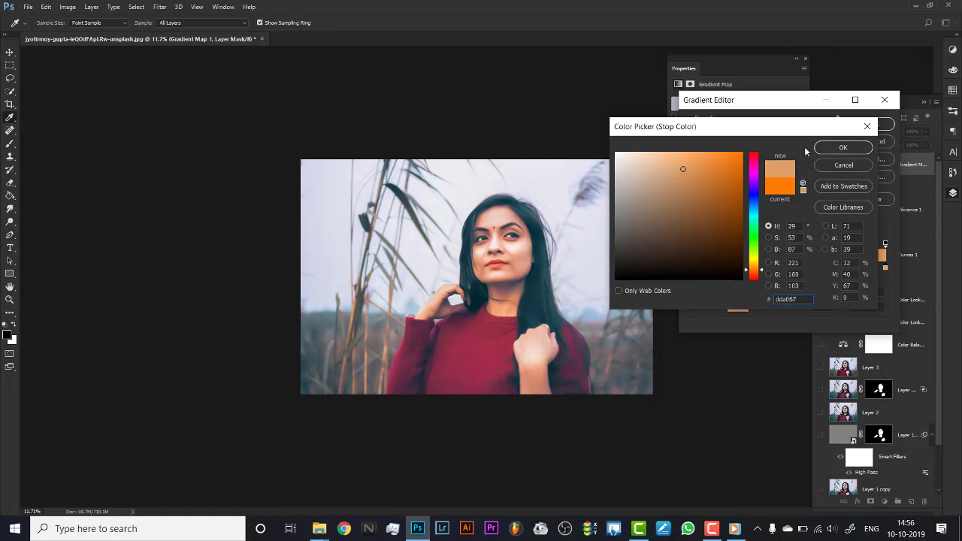
left_click(831, 148)
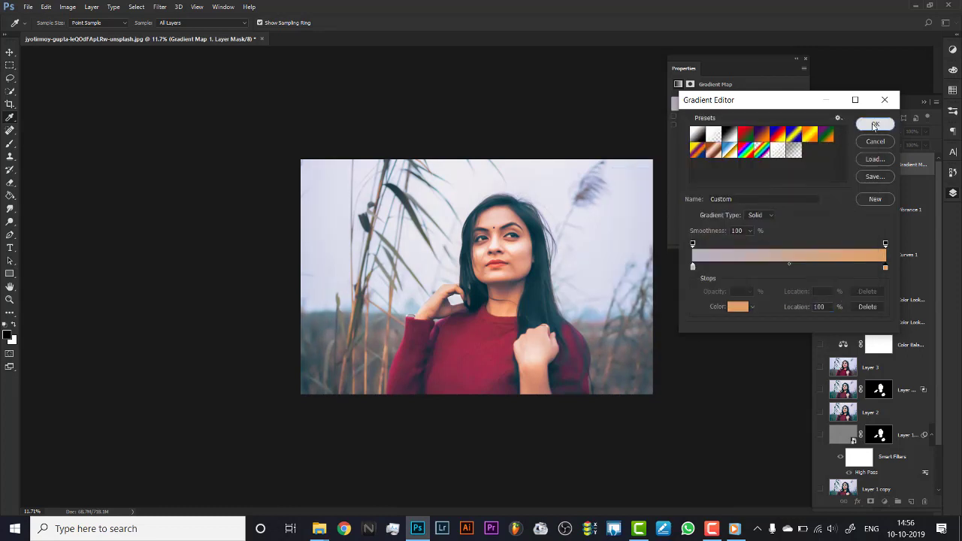
left_click(875, 125)
Step: Compare the portrait with and without the Gradient Map layer, and lower the layer's opacity to 36%
left_click(820, 165)
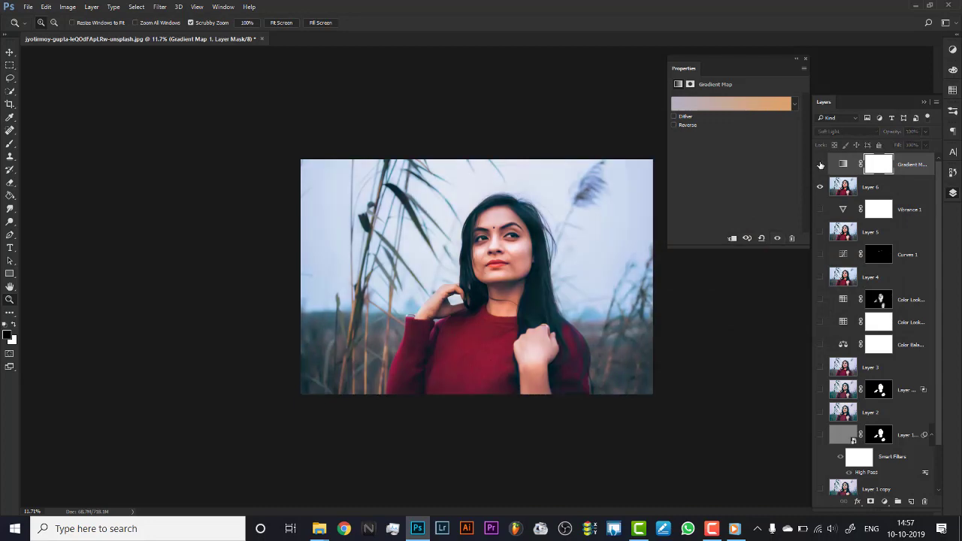
left_click(821, 165)
left_click_drag(522, 252, 522, 253)
left_click_drag(893, 132, 882, 134)
Step: Change the start stop of the Gradient Map's gradient to dark grey 4a4a4a
left_click(841, 168)
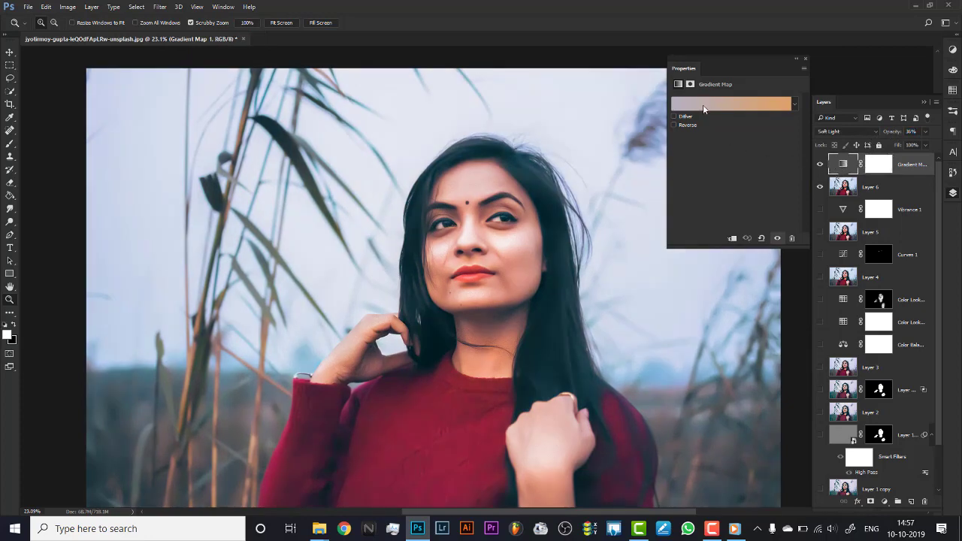
left_click(705, 107)
left_click(693, 268)
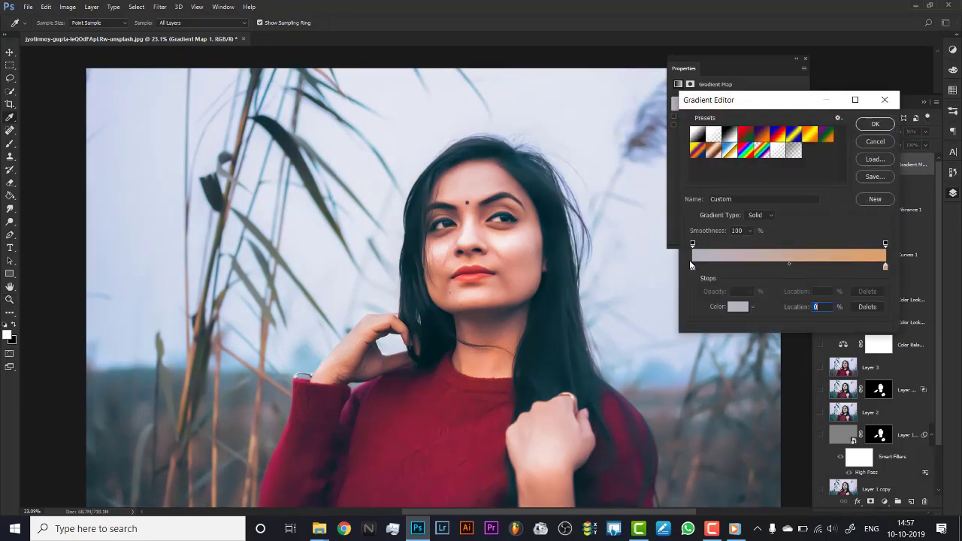
left_click(730, 307)
left_click_drag(623, 249, 616, 242)
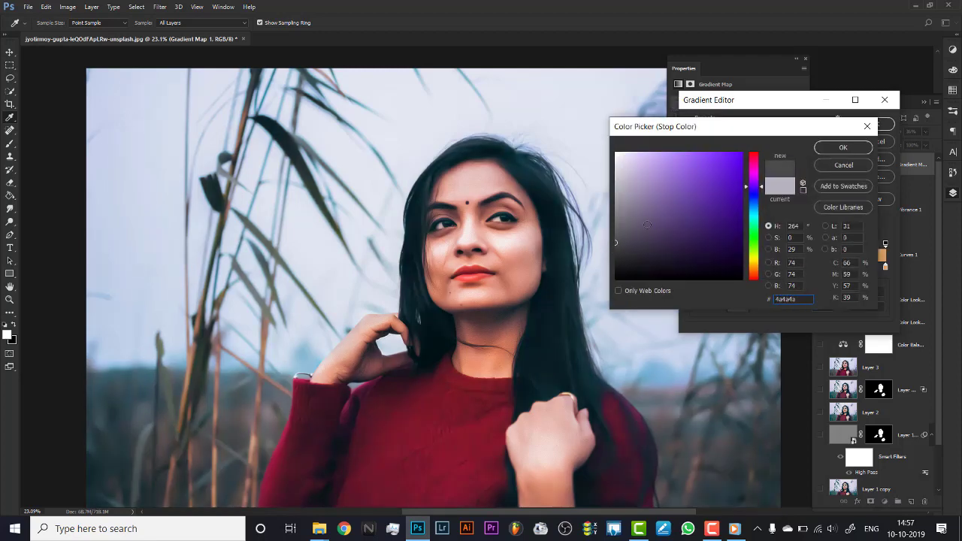
left_click(843, 148)
left_click(857, 126)
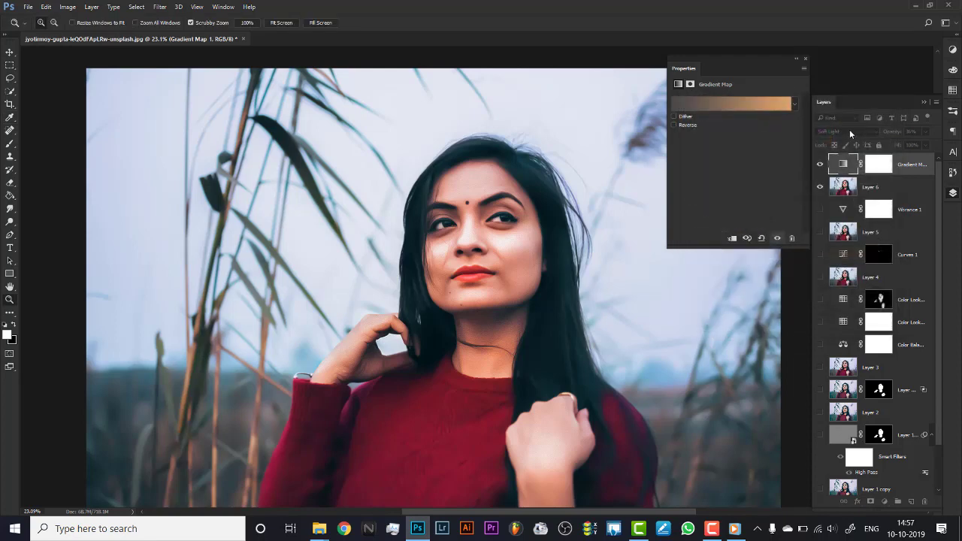
left_click(805, 58)
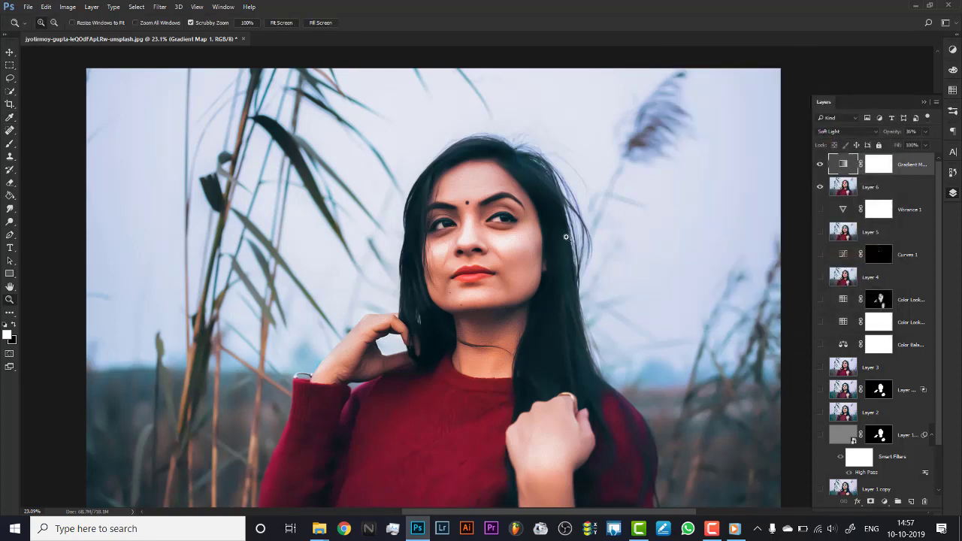
Step: Check the full portrait with the darker Gradient Map layer switched off and on
left_click_drag(570, 241, 513, 243)
left_click(820, 165)
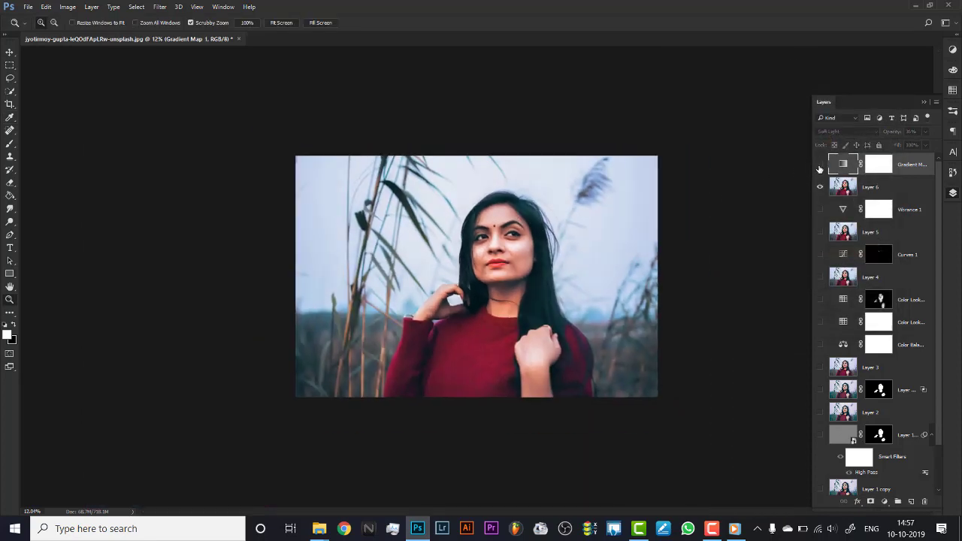
left_click_drag(514, 246, 540, 214)
right_click(537, 212)
left_click(557, 219)
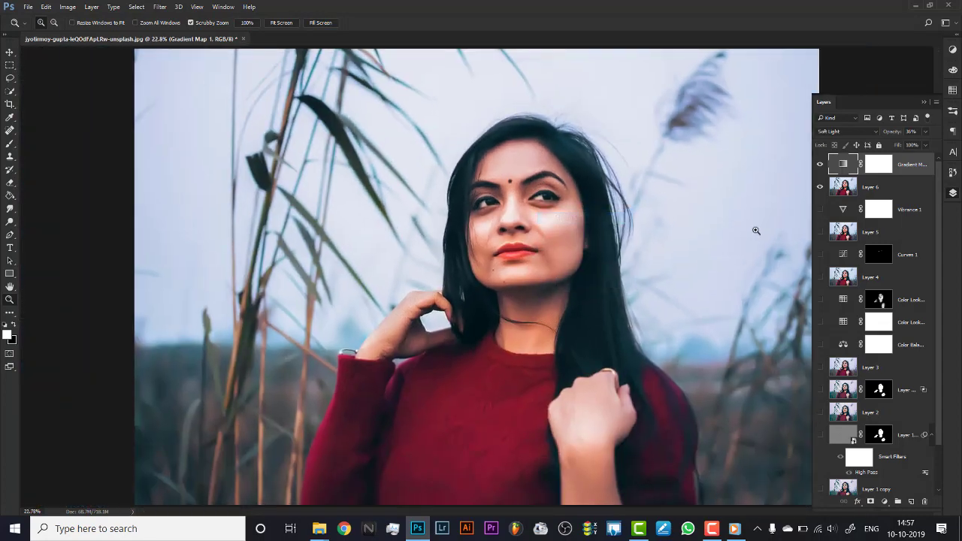
Step: Stamp the visible layers onto a new top layer and hide the Gradient Map layer and Layer 6
left_click(912, 504)
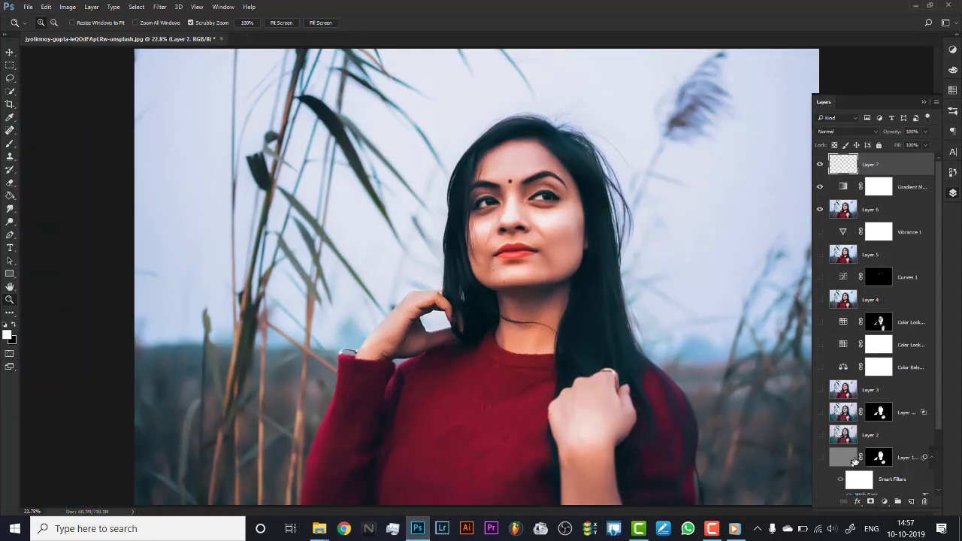
key("ctrl+alt+shift+e")
left_click_drag(820, 186, 820, 226)
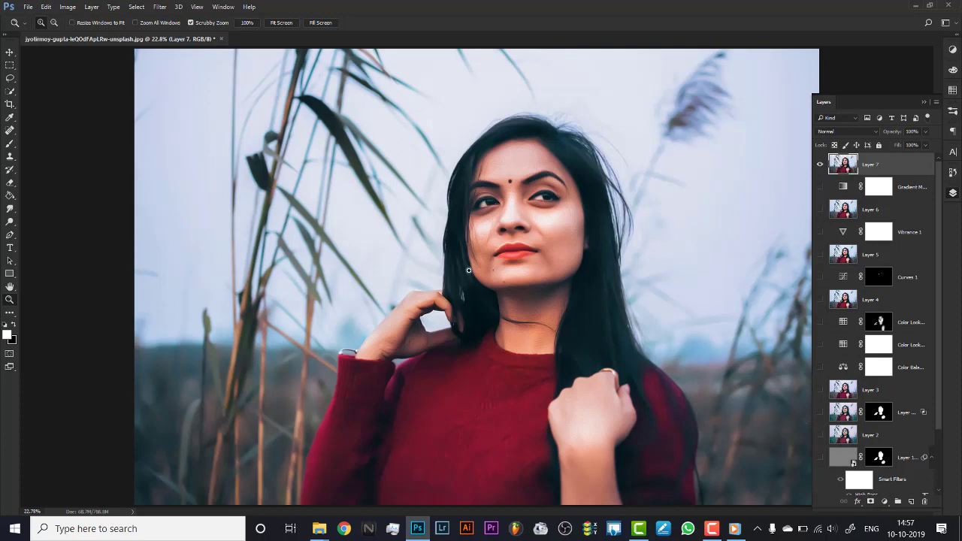
Step: Compare the final stamped layer with the original Background, close up on the face and in the full image
left_click_drag(478, 278, 466, 263)
left_click(821, 166)
left_click(821, 165)
left_click(821, 166)
left_click(821, 166)
scroll(605, 256, "up", 4)
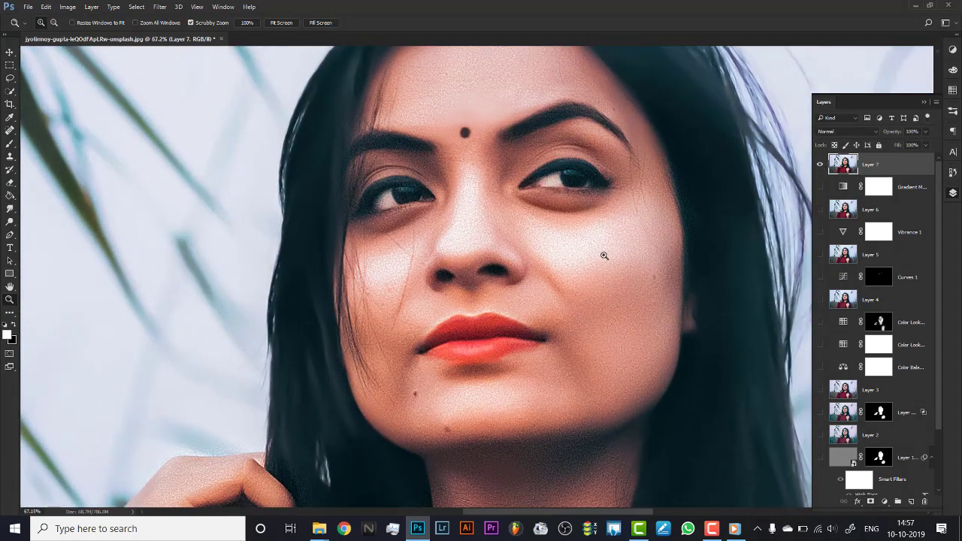
left_click(821, 165)
left_click(822, 165)
scroll(571, 254, "down", 4)
right_click(582, 257)
left_click(594, 260)
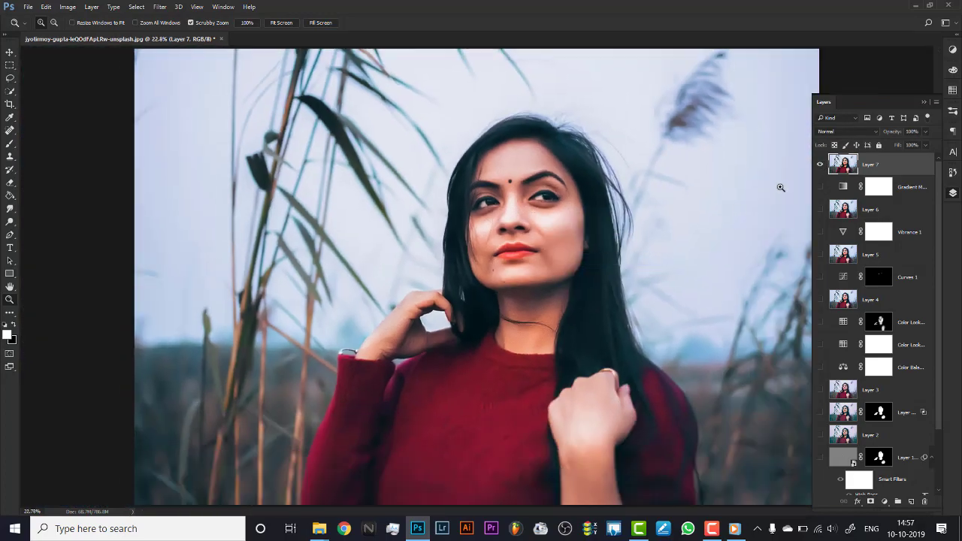
Step: Add a small white text line crediting the retoucher over the reeds beside the woman
key("t")
left_click(284, 235)
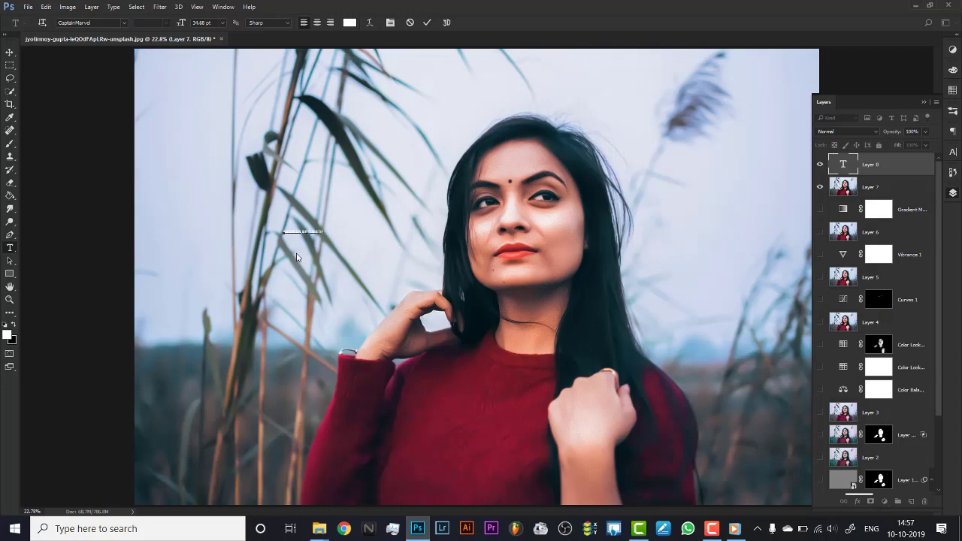
left_click(426, 22)
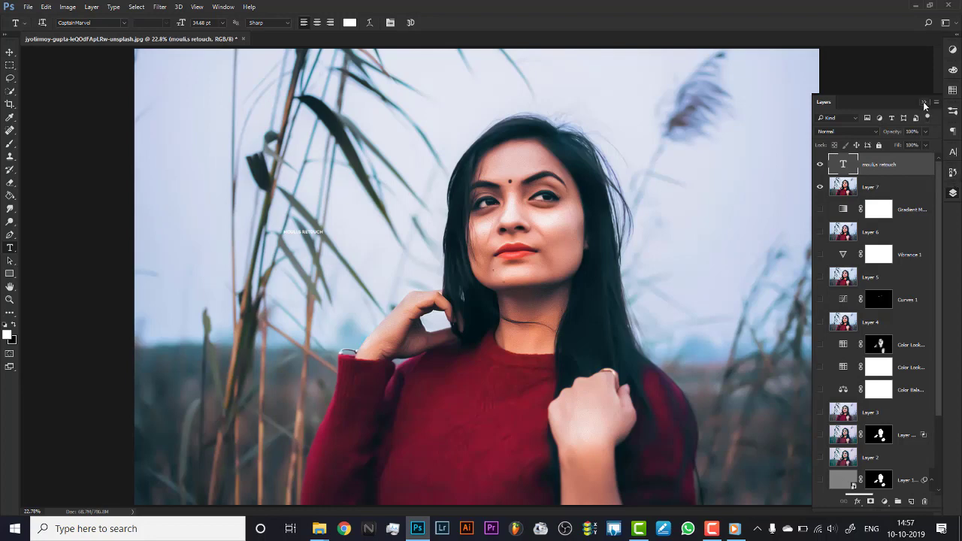
Step: Enlarge the watermark text to 39.68 pt and move it to the lower-right corner of the photo, beside the red sweater
left_click(953, 152)
left_click_drag(837, 179, 835, 179)
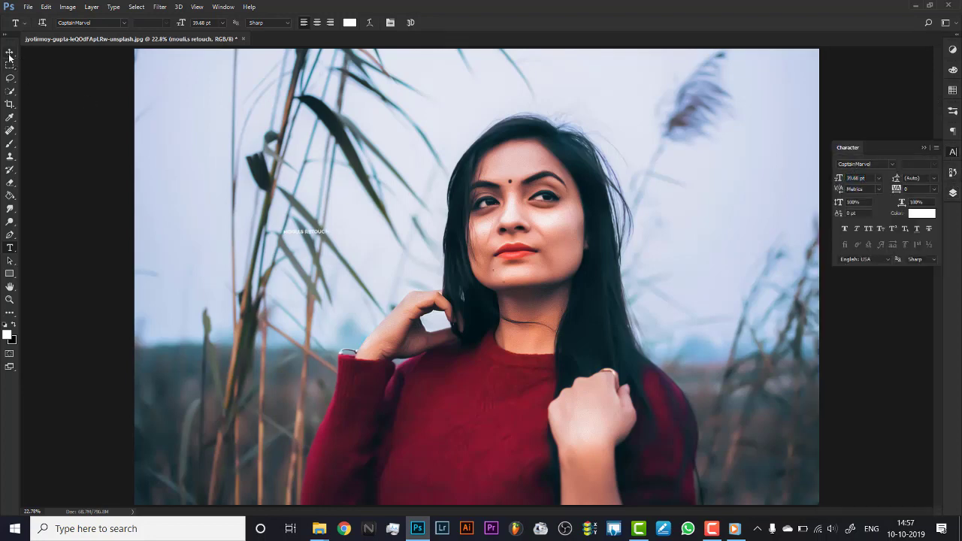
left_click(10, 51)
mouse_move(312, 235)
left_mouse_down()
mouse_move(387, 263)
mouse_move(730, 448)
mouse_move(761, 475)
left_mouse_up()
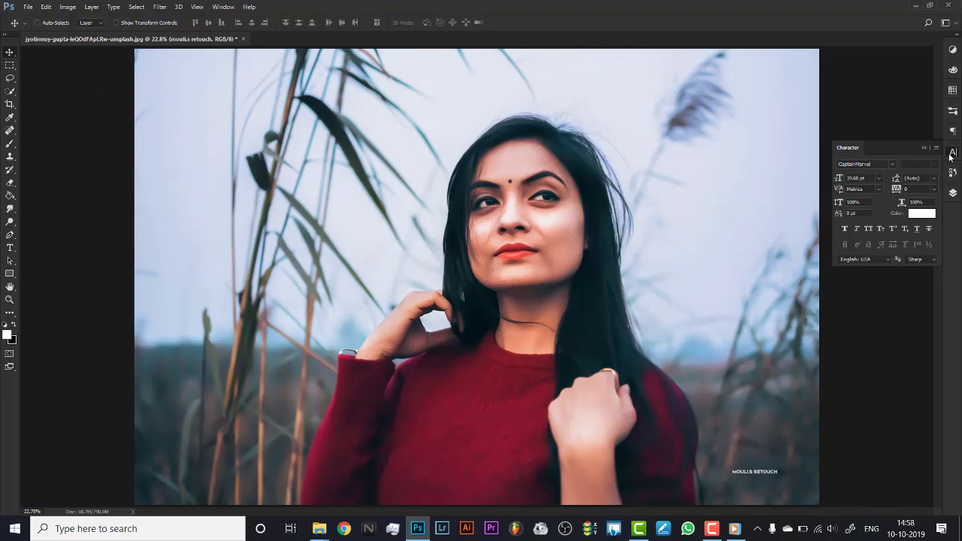
Step: Set the watermark text layer's blend mode to Overlay
left_click(953, 194)
left_click(846, 132)
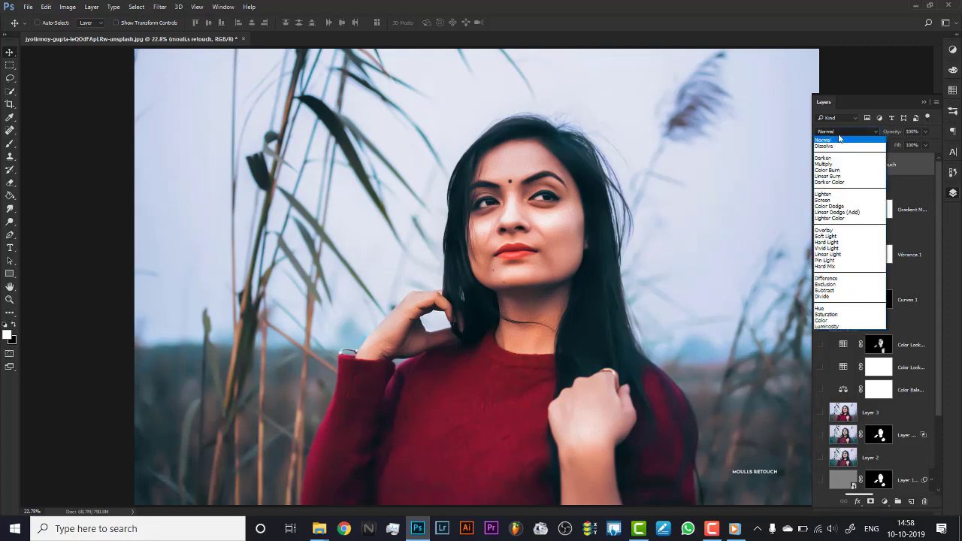
left_click(825, 231)
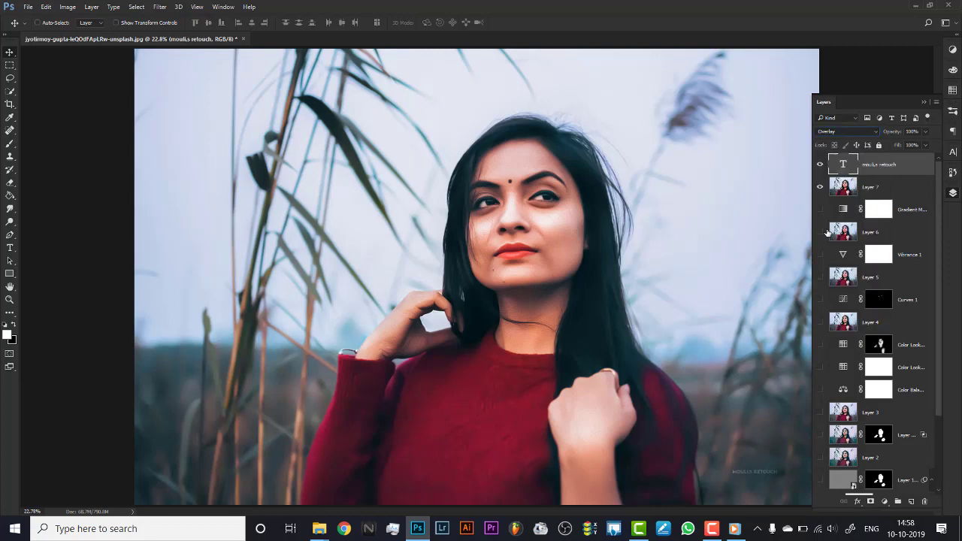
left_click(924, 102)
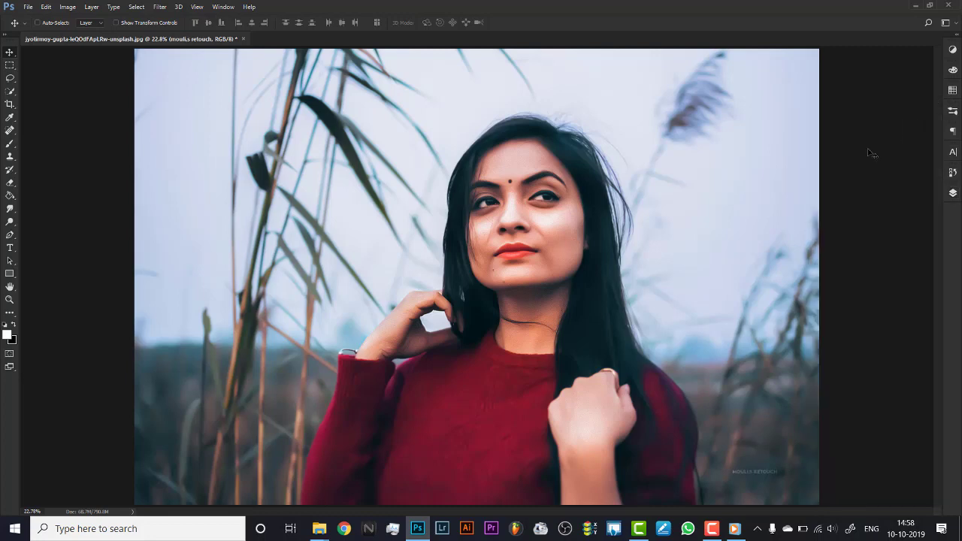
key("z")
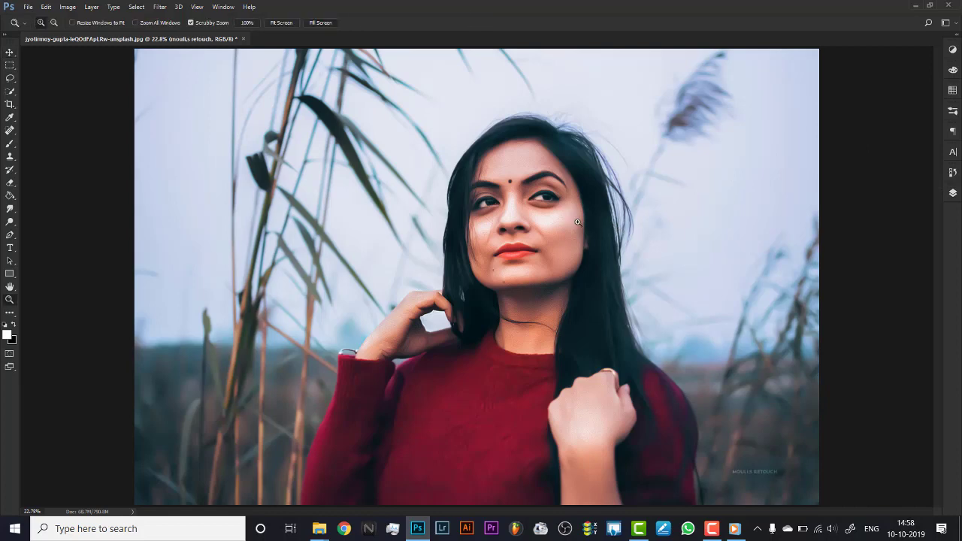
right_click(625, 221)
left_click(632, 232)
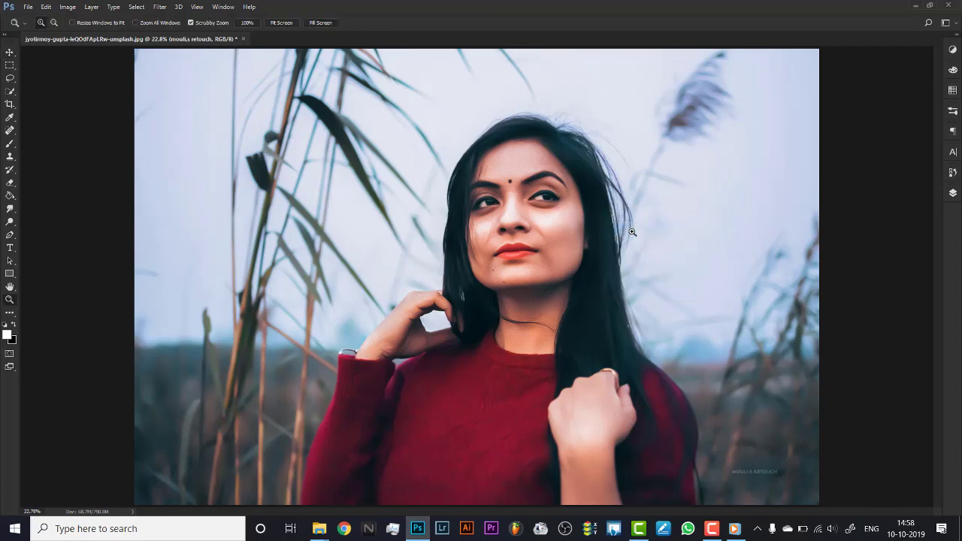
left_click(735, 529)
left_click(940, 476)
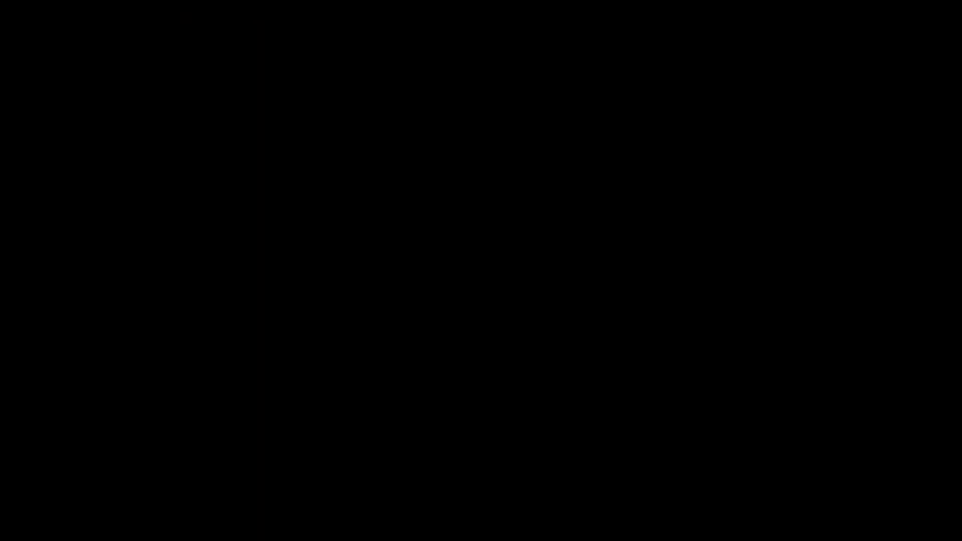